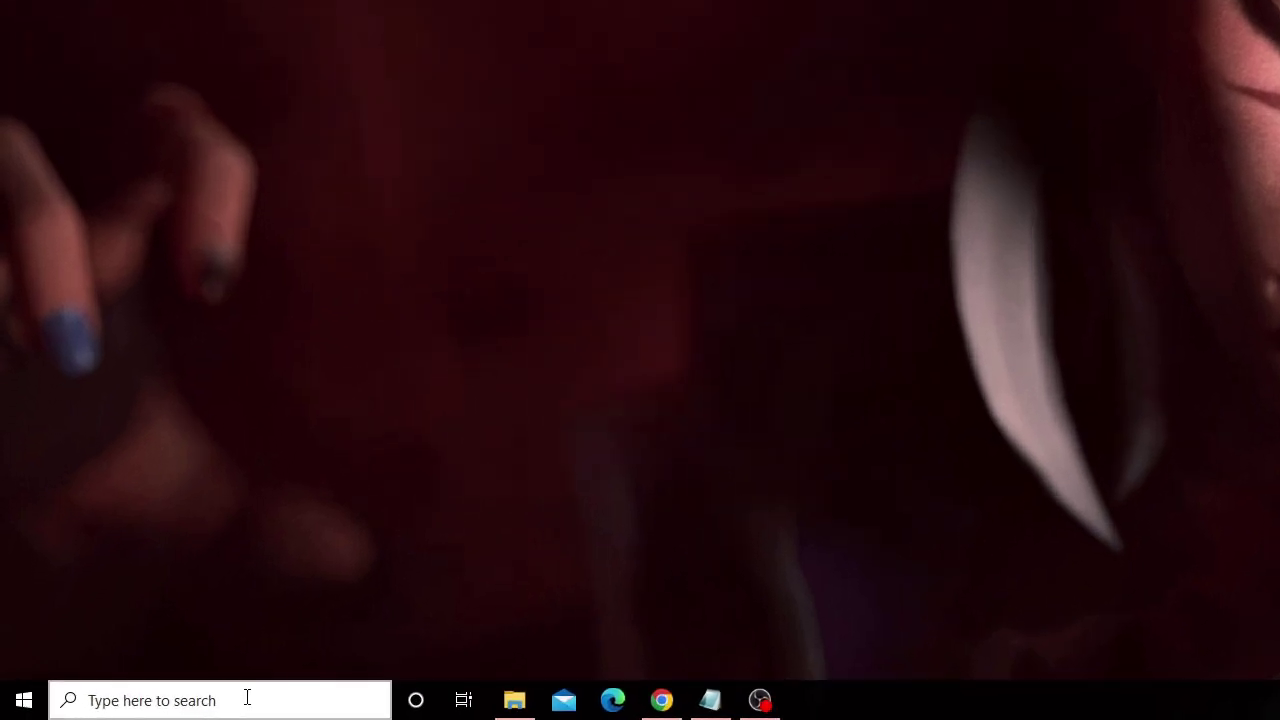
Step: Open Troubleshoot settings from search and show the additional troubleshooters list
{"action": "left_click", "coordinate": [165, 705]}
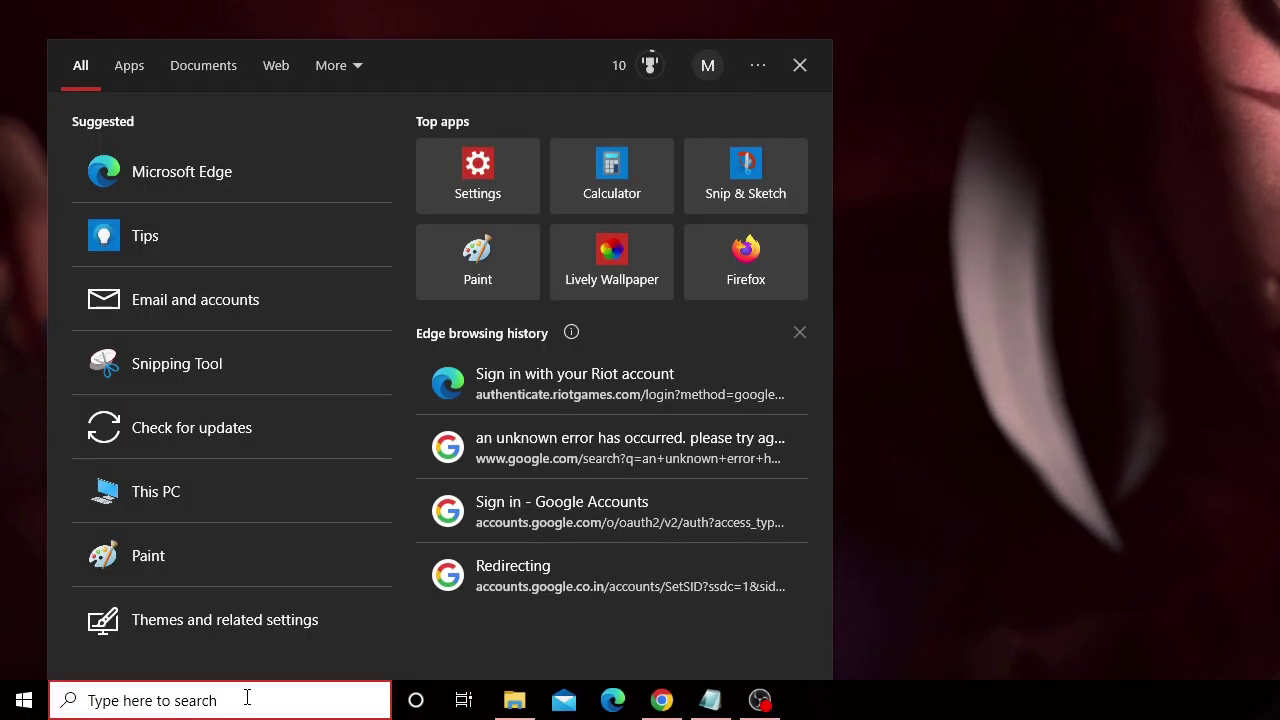
{"action": "type", "text": "tr"}
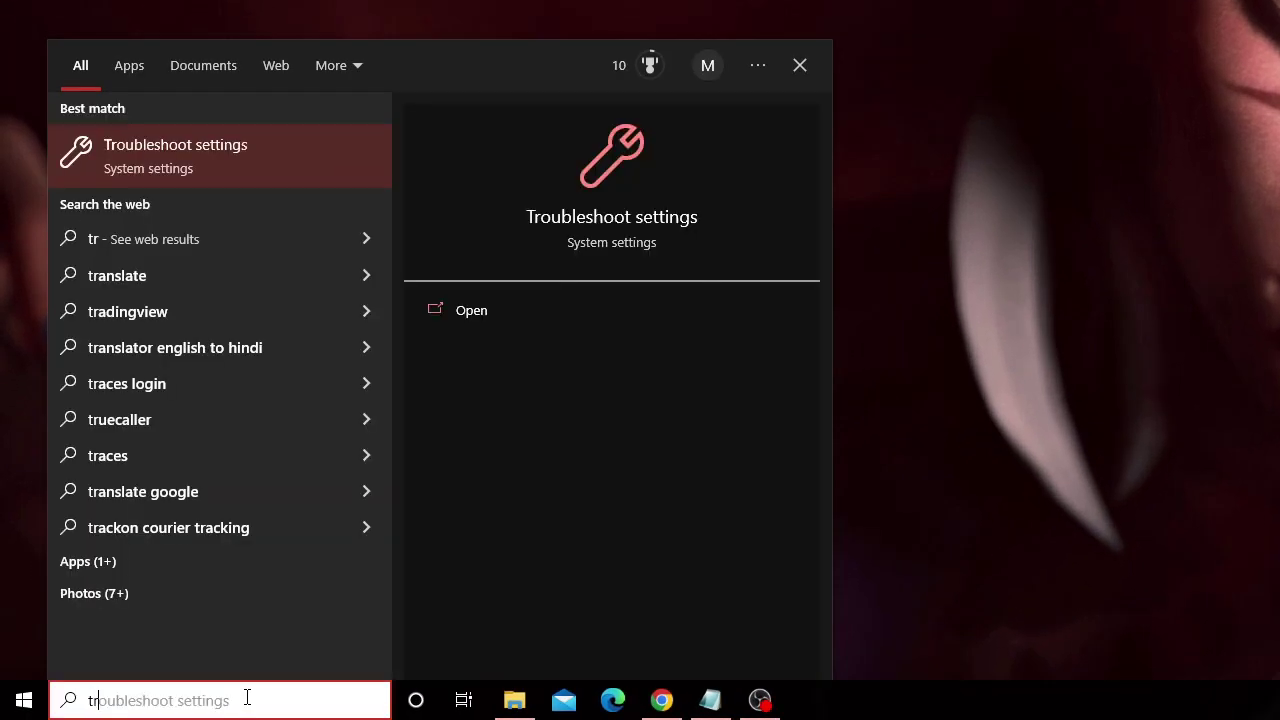
{"action": "type", "text": "ouble"}
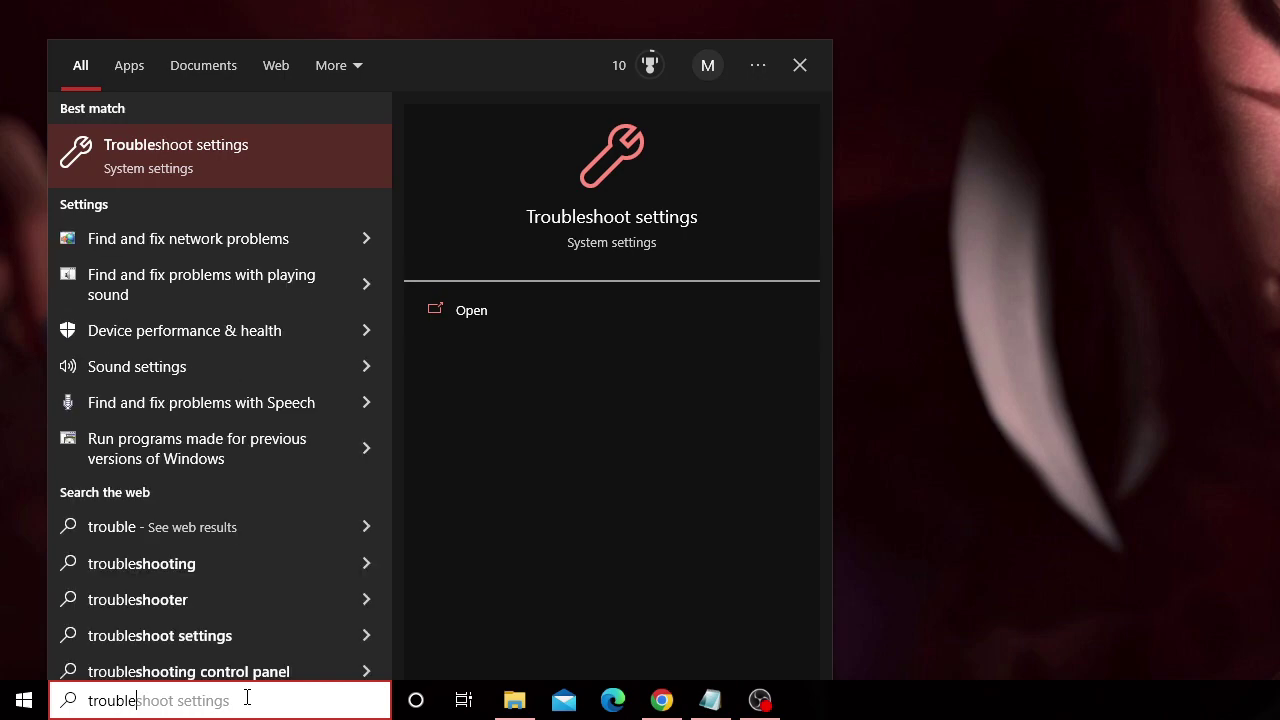
{"action": "left_click", "coordinate": [233, 153]}
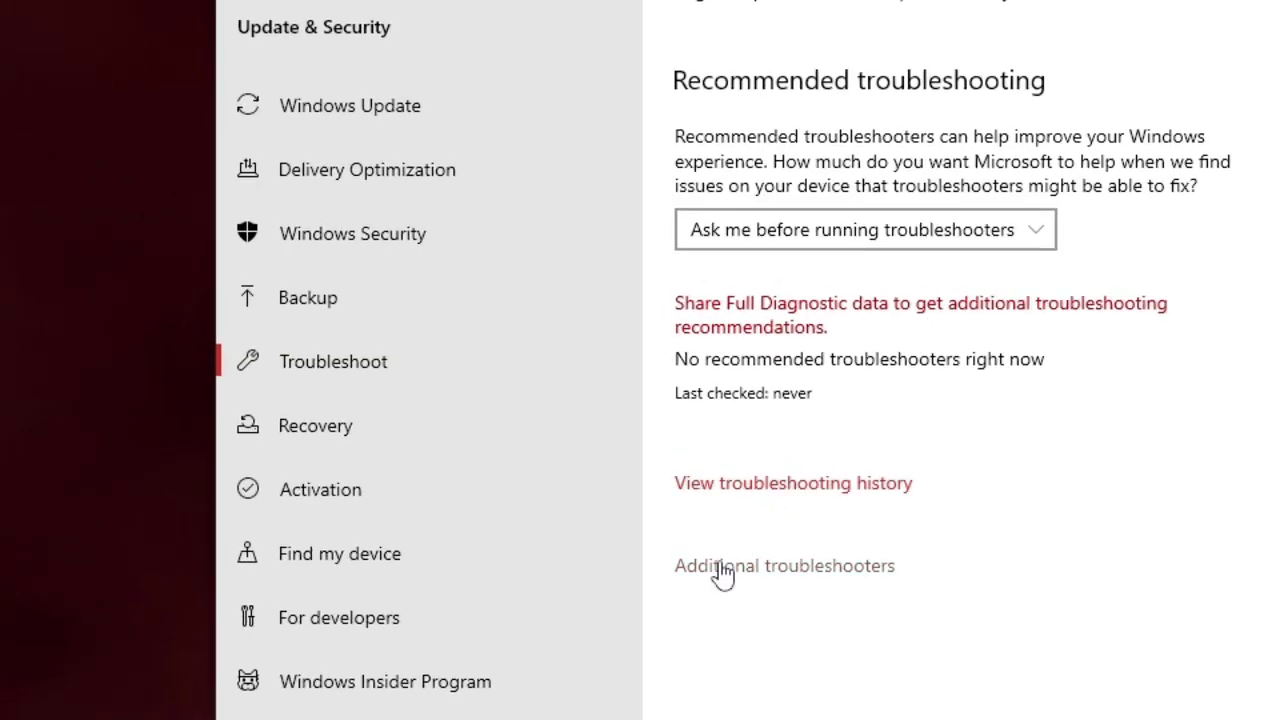
{"action": "left_click", "coordinate": [786, 574]}
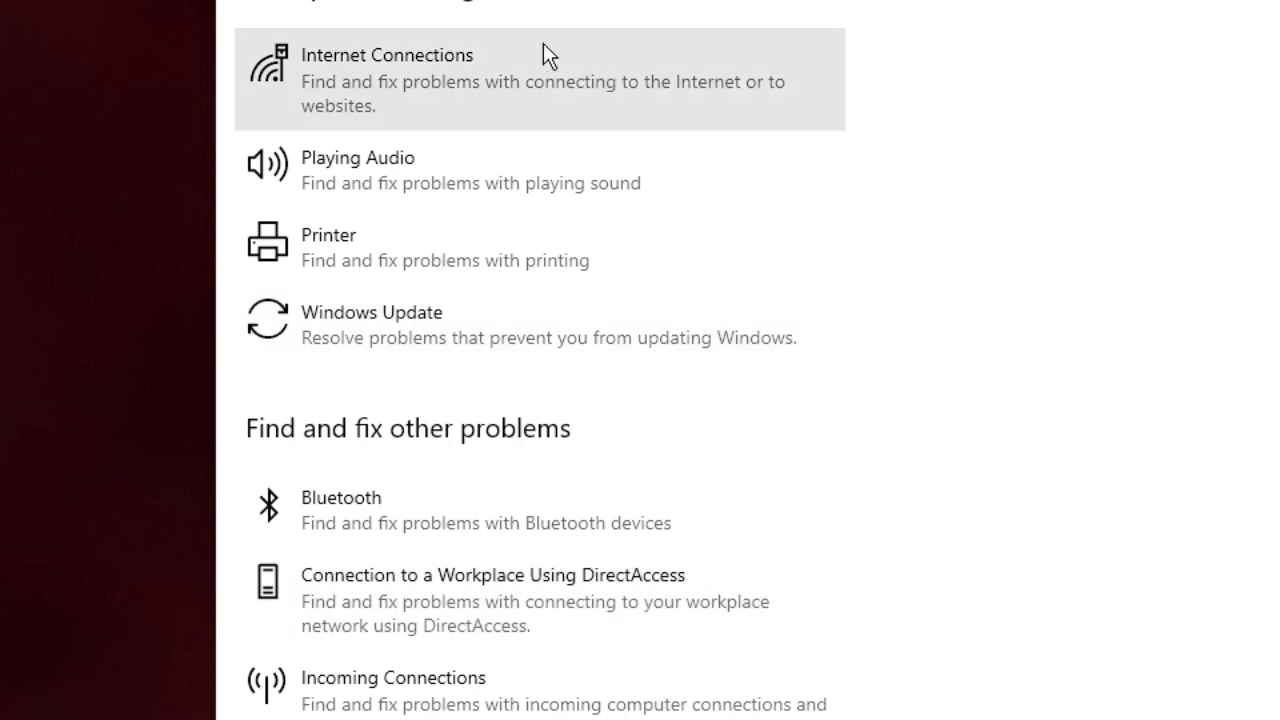
Step: Run the Internet Connections troubleshooter on the connection to the Internet, which finds no problem
{"action": "left_click", "coordinate": [488, 73]}
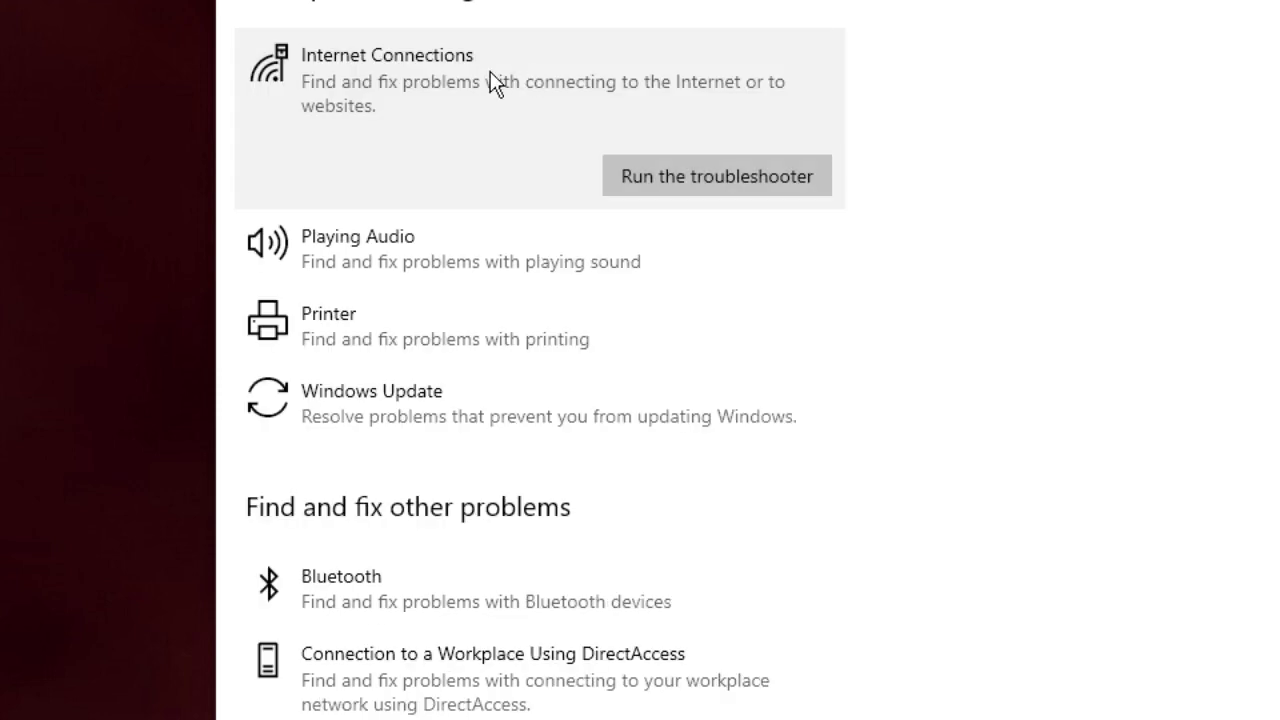
{"action": "left_click", "coordinate": [743, 177]}
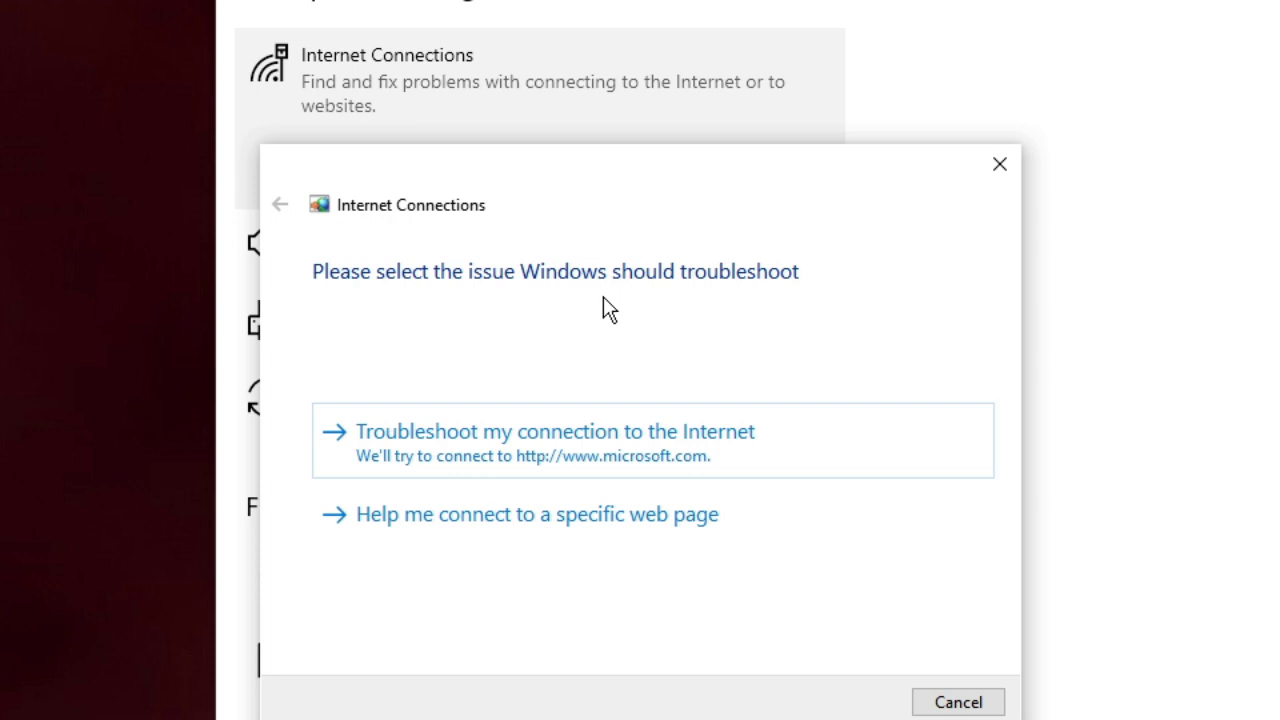
{"action": "left_click", "coordinate": [550, 453]}
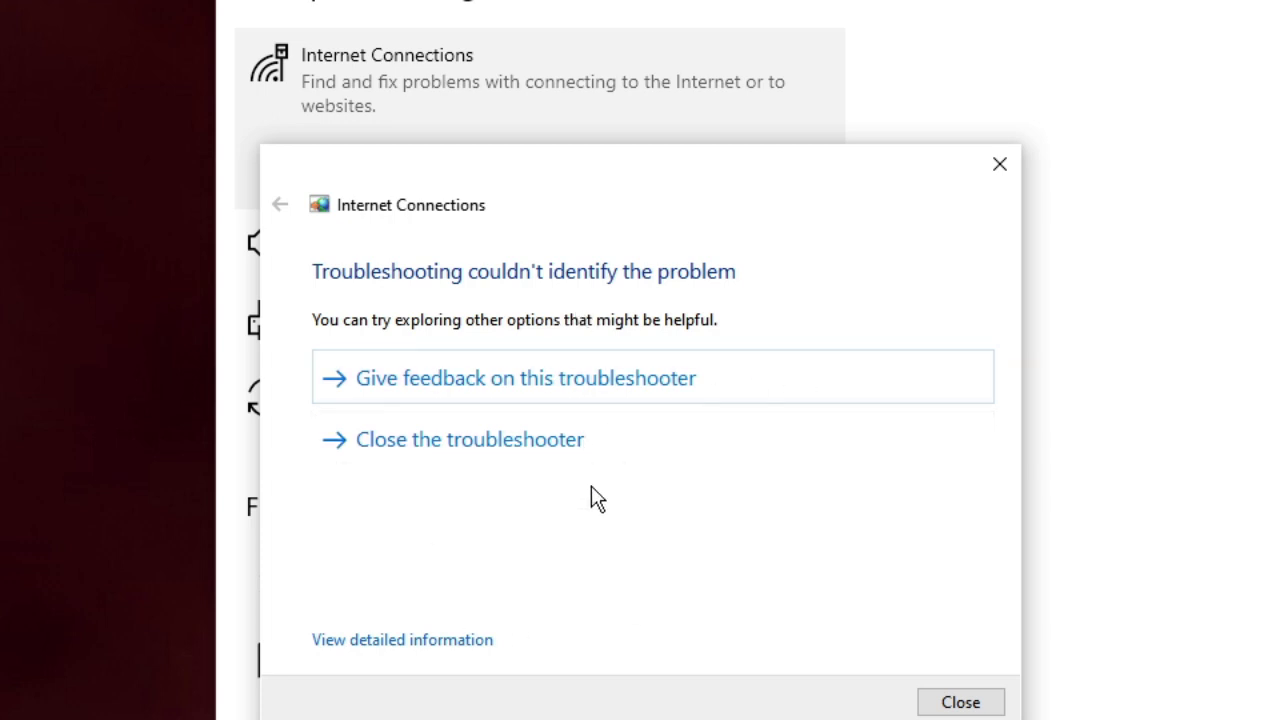
{"action": "left_click", "coordinate": [975, 703]}
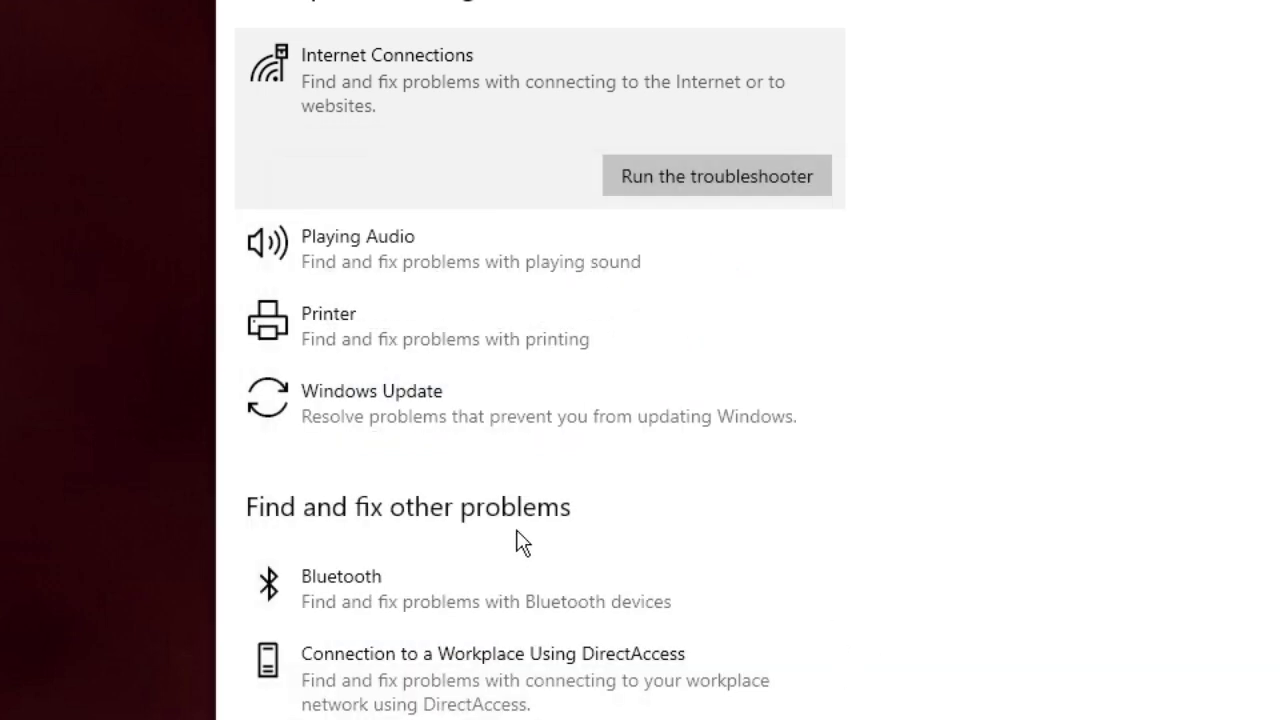
Step: Run the Network Adapter troubleshooter on Wi-Fi and apply its automatic-connection fix
{"action": "scroll", "coordinate": [518, 542], "scroll_direction": "down", "scroll_amount": 3}
{"action": "scroll", "coordinate": [515, 538], "scroll_direction": "down", "scroll_amount": 3}
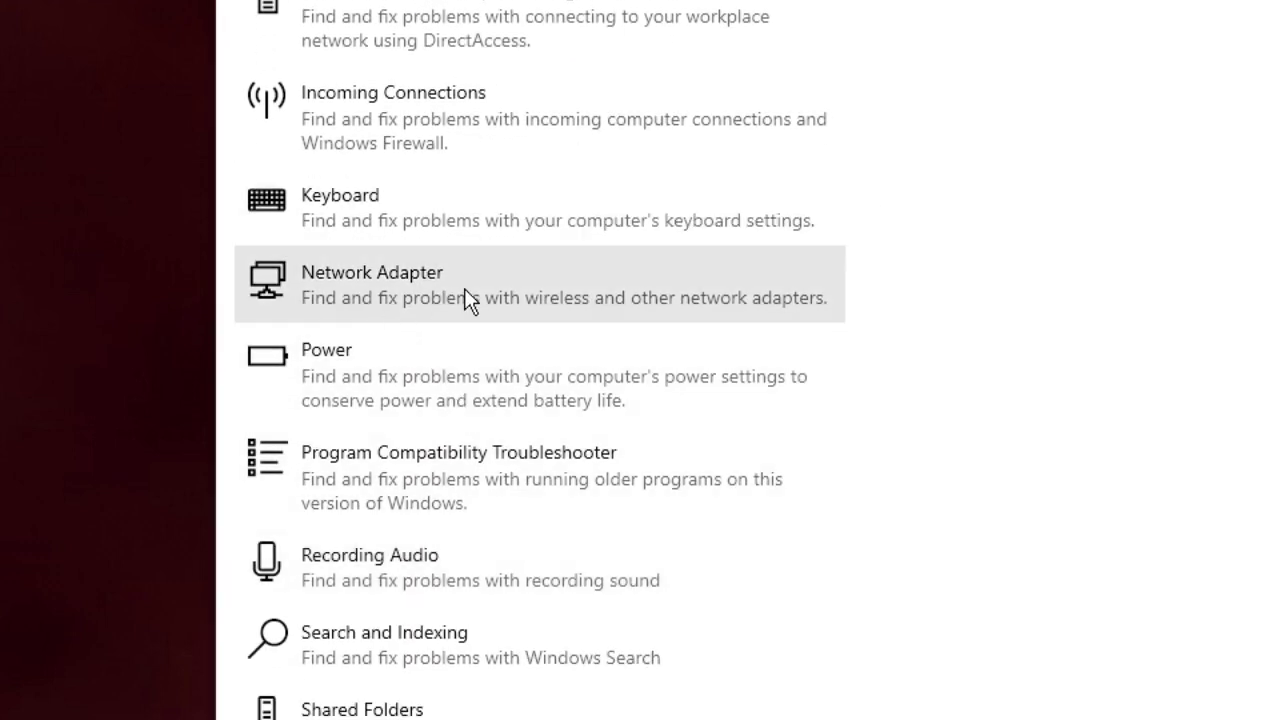
{"action": "left_click", "coordinate": [488, 294]}
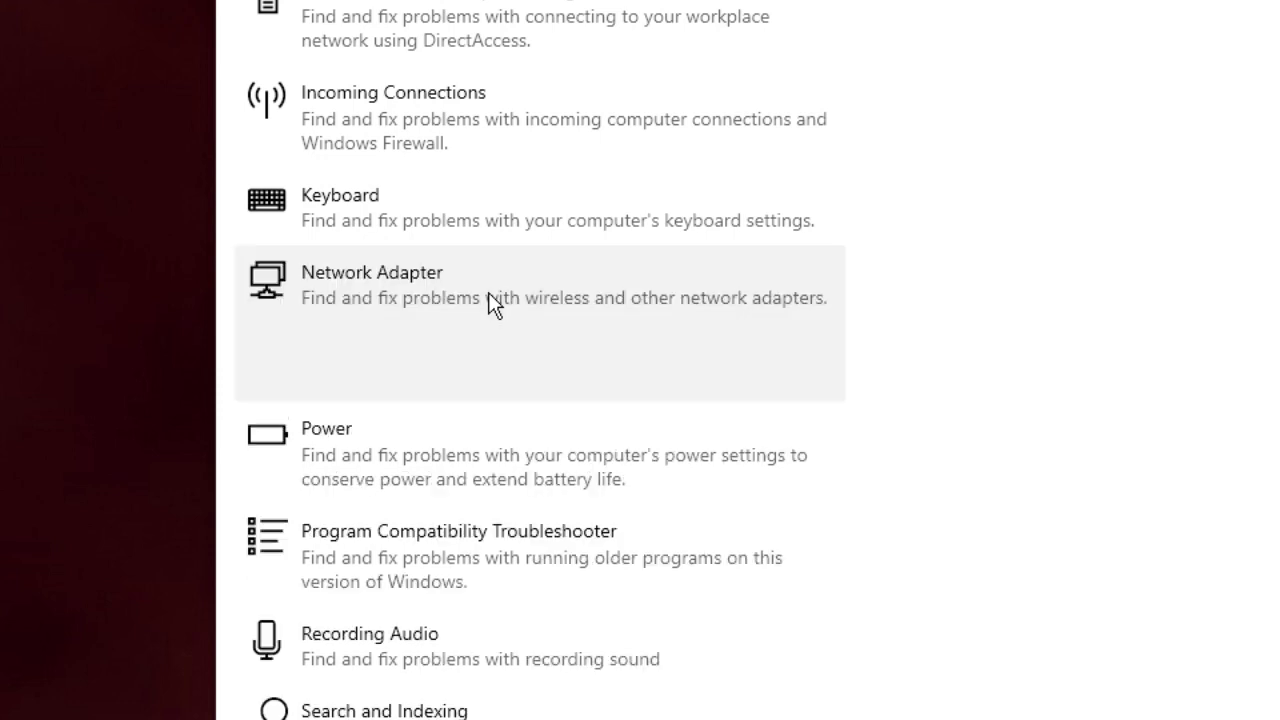
{"action": "left_click", "coordinate": [685, 371]}
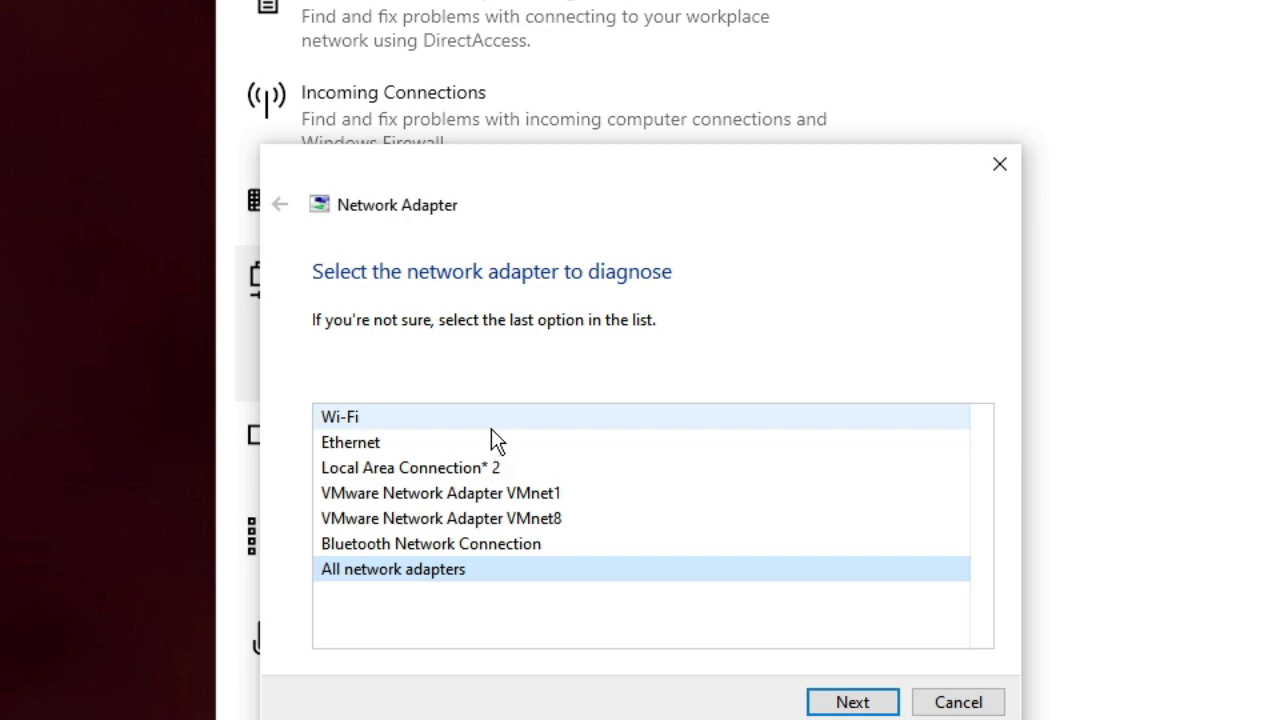
{"action": "left_click", "coordinate": [388, 418]}
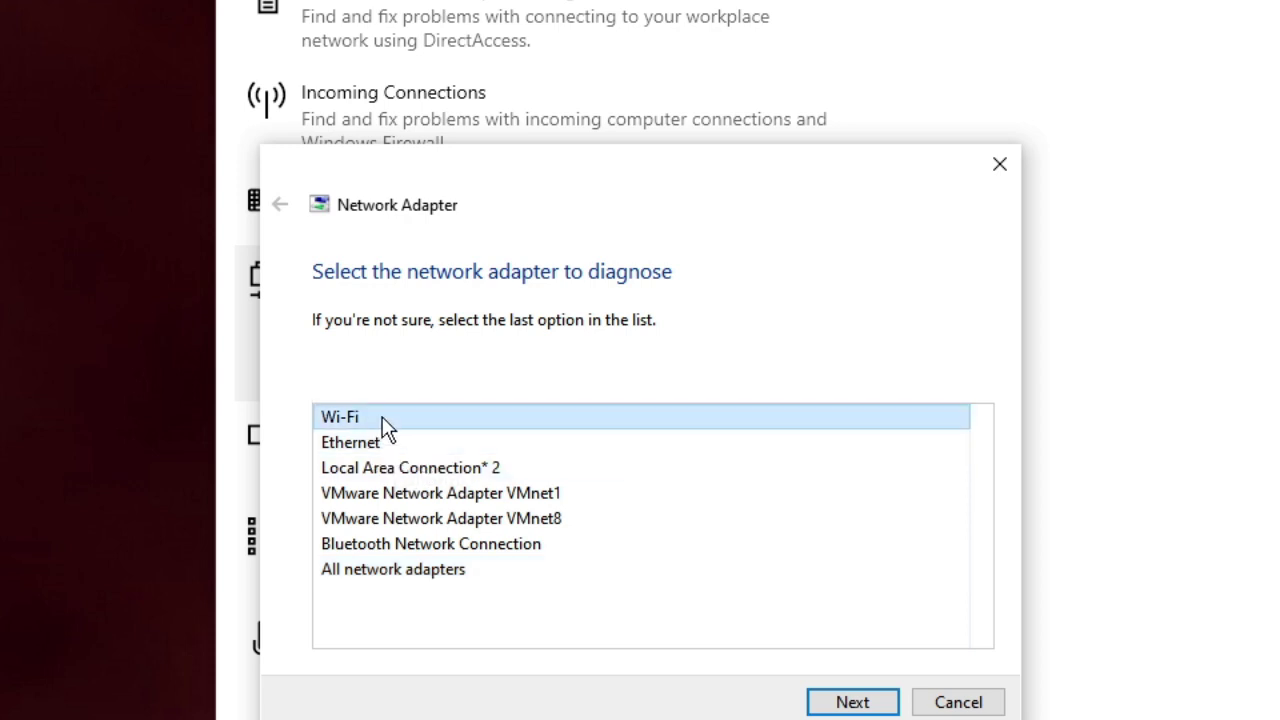
{"action": "left_click", "coordinate": [380, 572]}
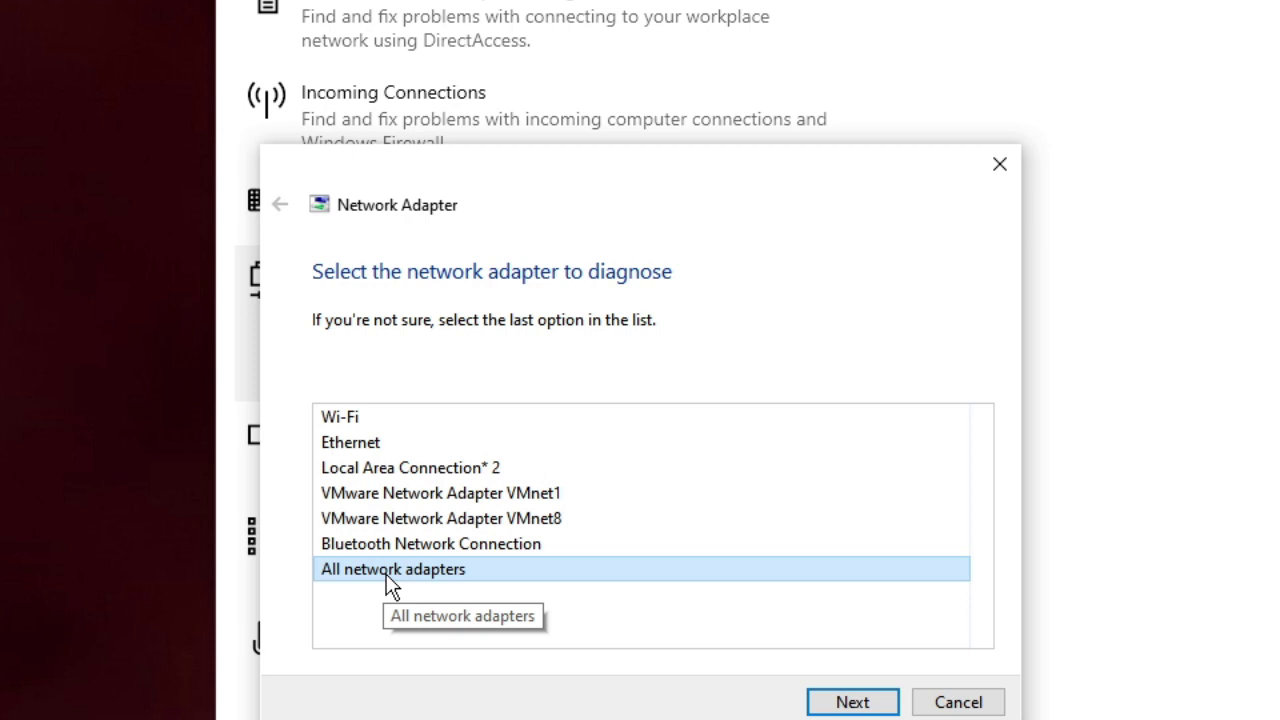
{"action": "left_click", "coordinate": [352, 420]}
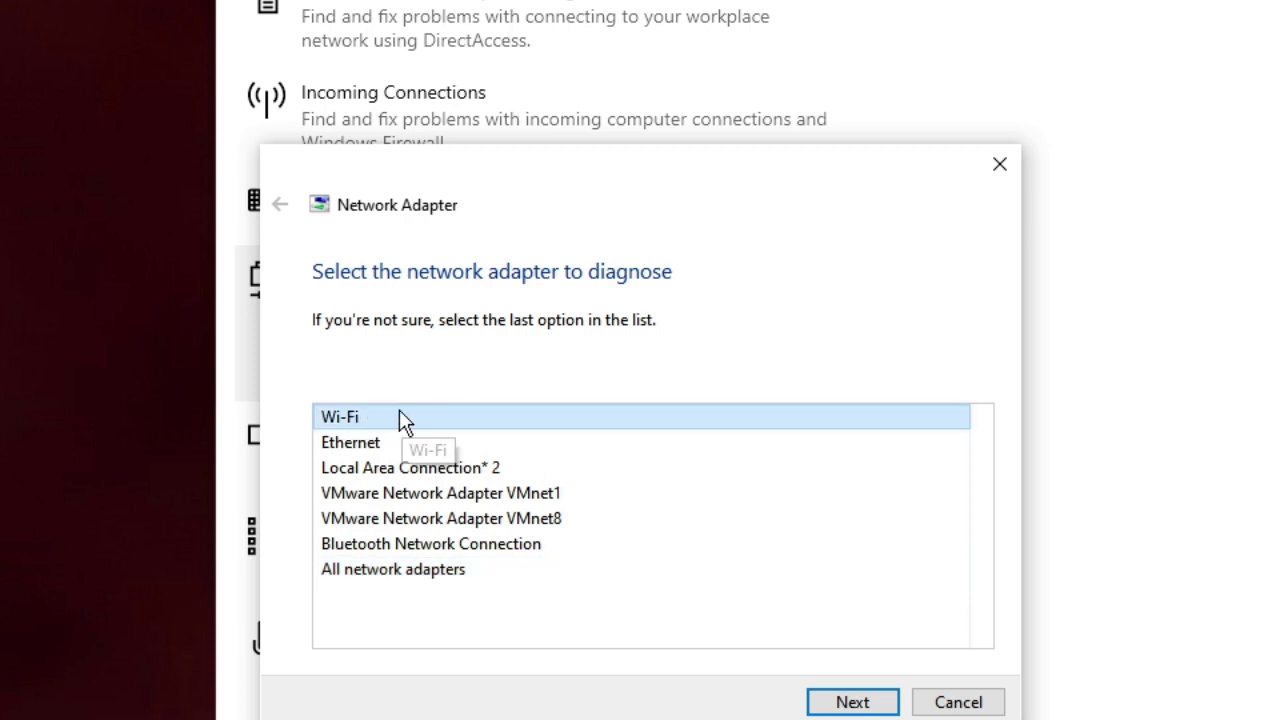
{"action": "left_click", "coordinate": [855, 703]}
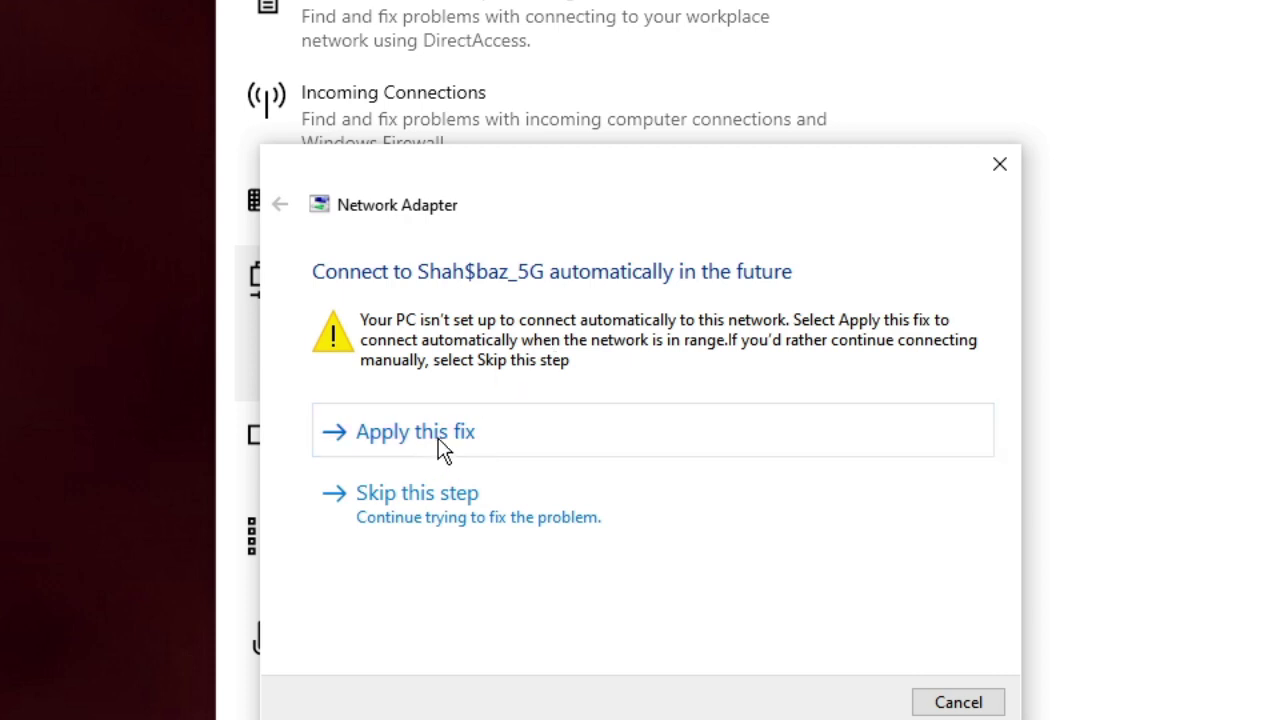
{"action": "left_click", "coordinate": [478, 445]}
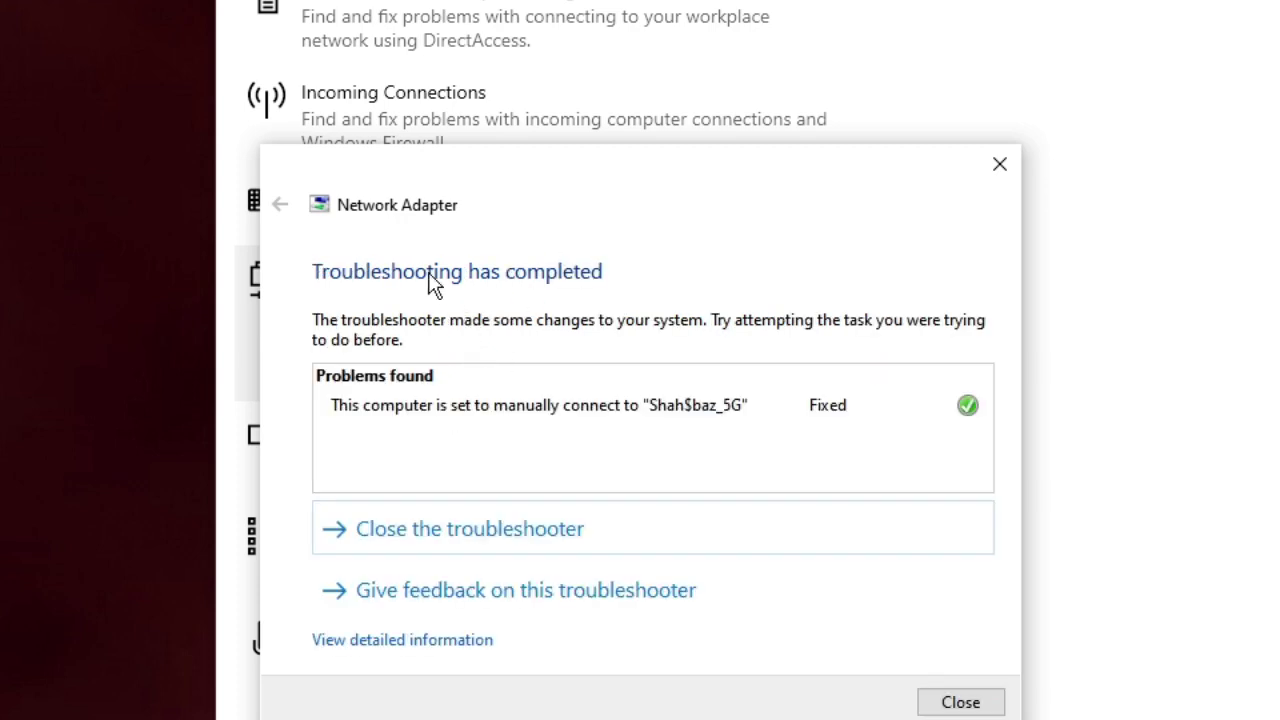
{"action": "mouse_move", "coordinate": [486, 421]}
{"action": "left_click", "coordinate": [958, 704]}
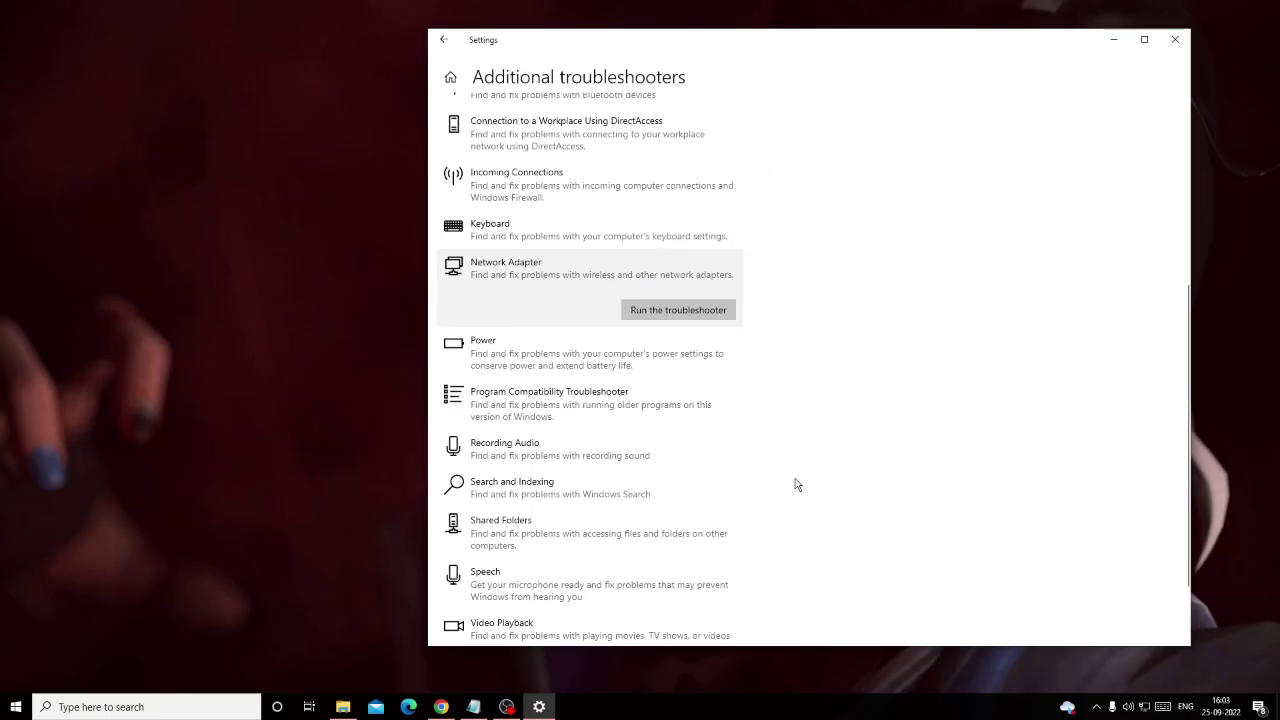
Step: Close Settings and open Network Connections with ncpa.cpl
{"action": "left_click", "coordinate": [1184, 42]}
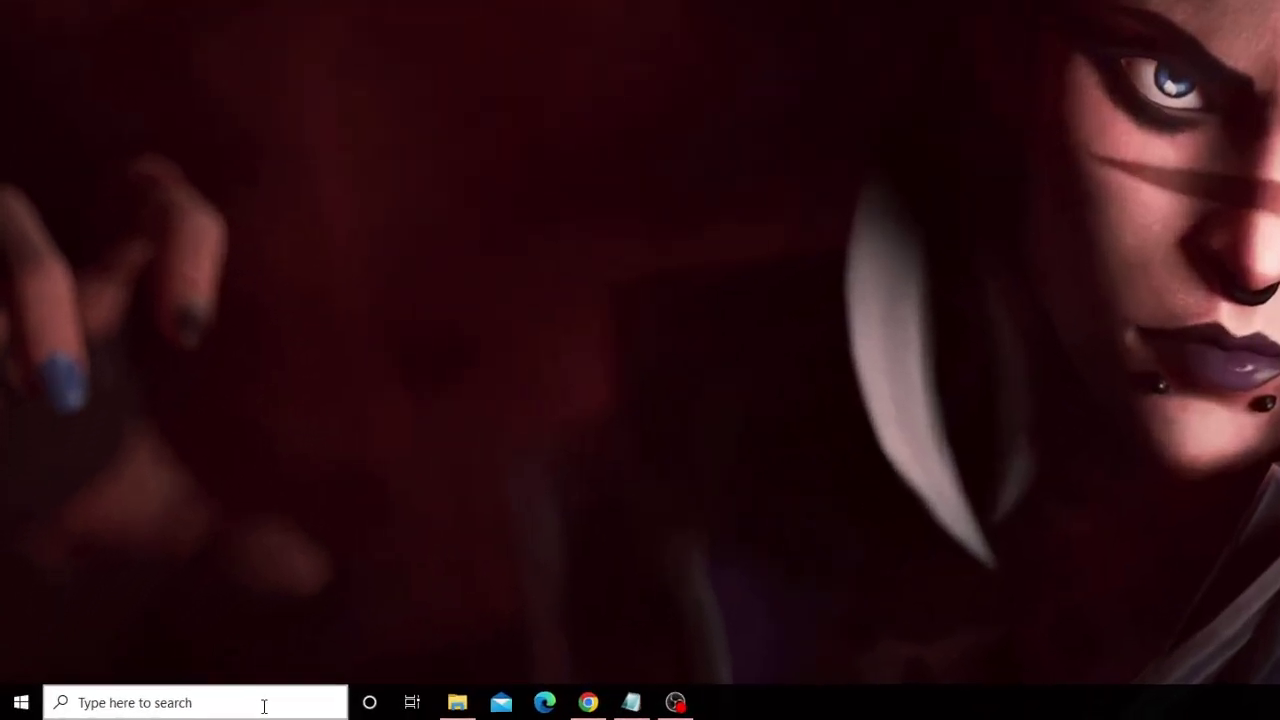
{"action": "left_click", "coordinate": [197, 708]}
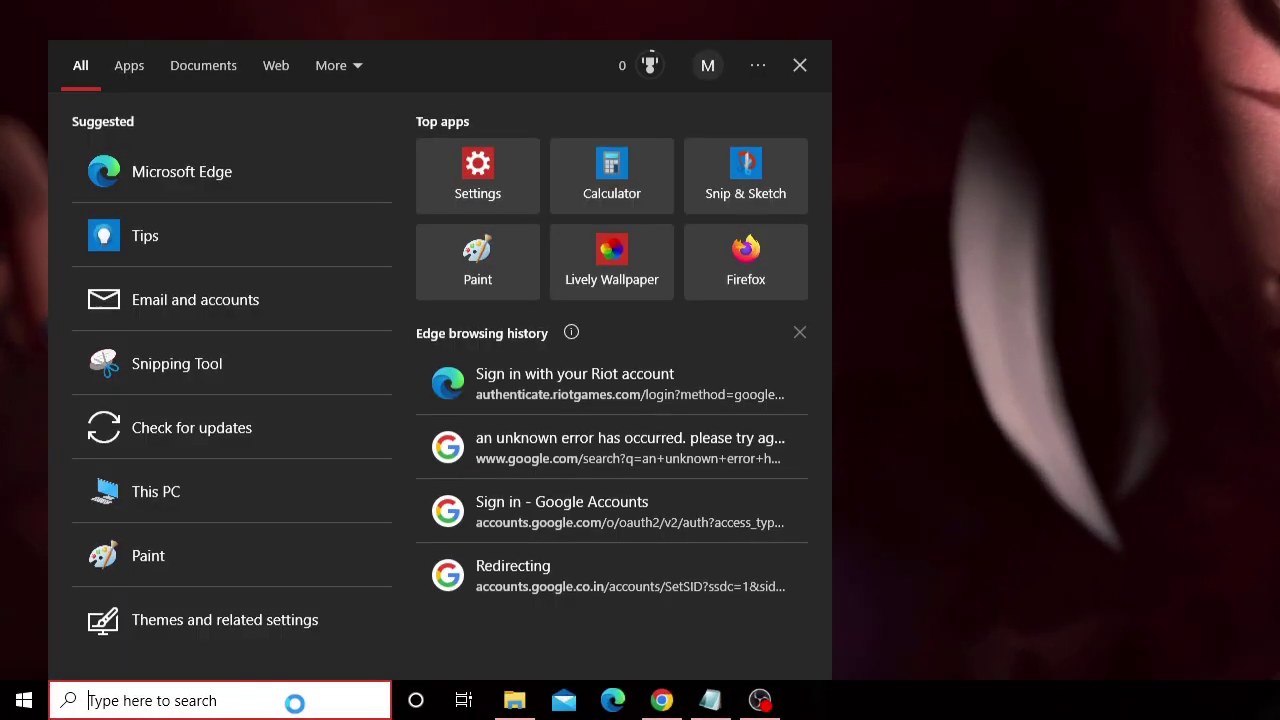
{"action": "type", "text": "ncpa."}
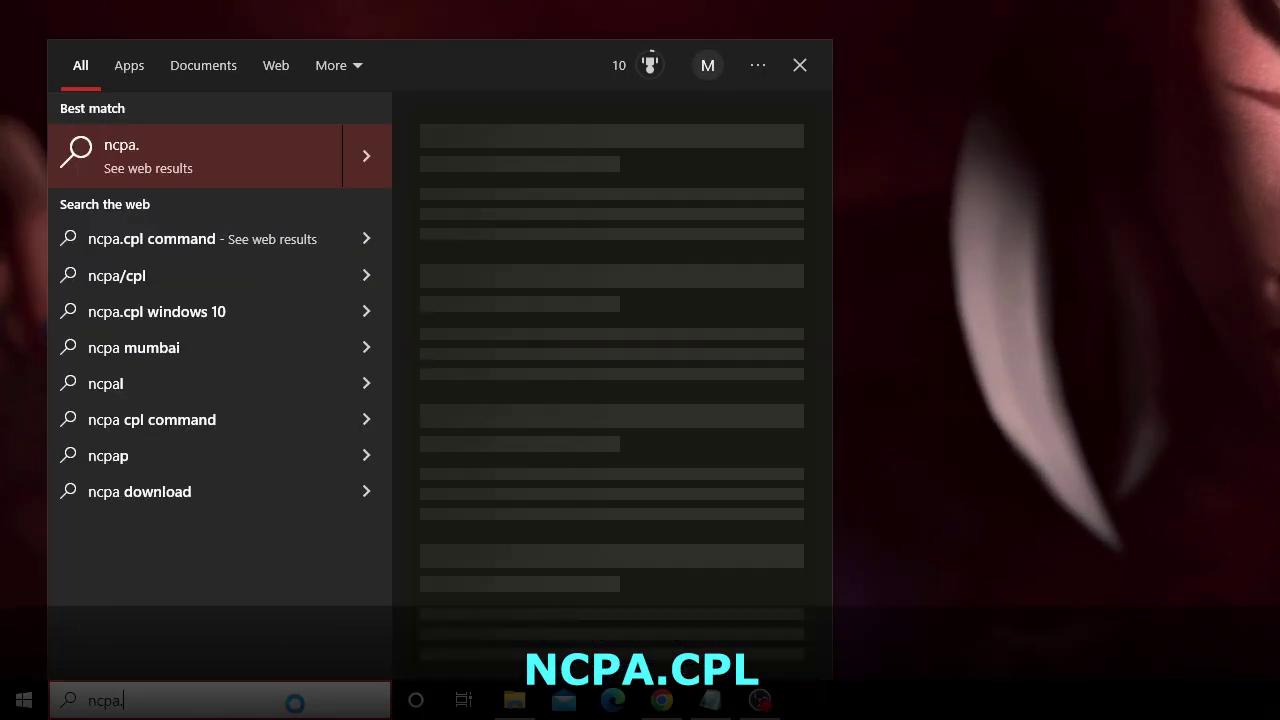
{"action": "type", "text": "cpl"}
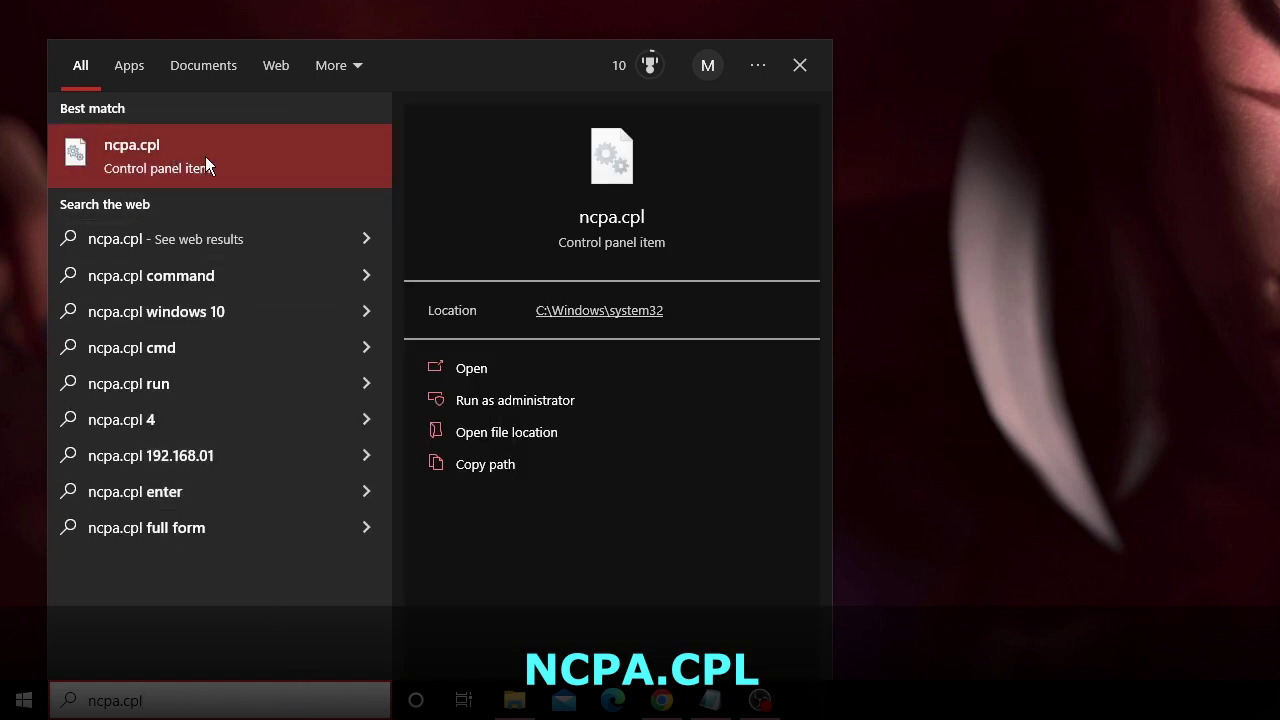
{"action": "left_click", "coordinate": [261, 156]}
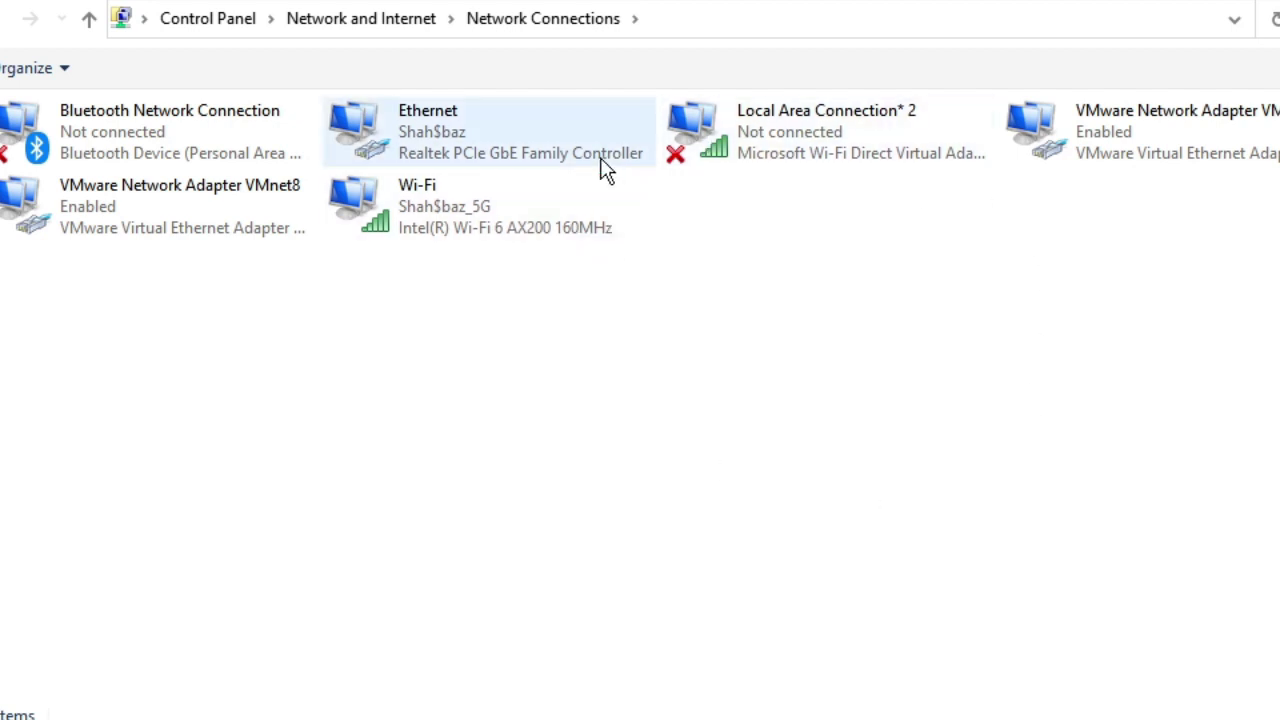
Step: Disable the Wi-Fi adapter, then enable it again
{"action": "left_click", "coordinate": [512, 208]}
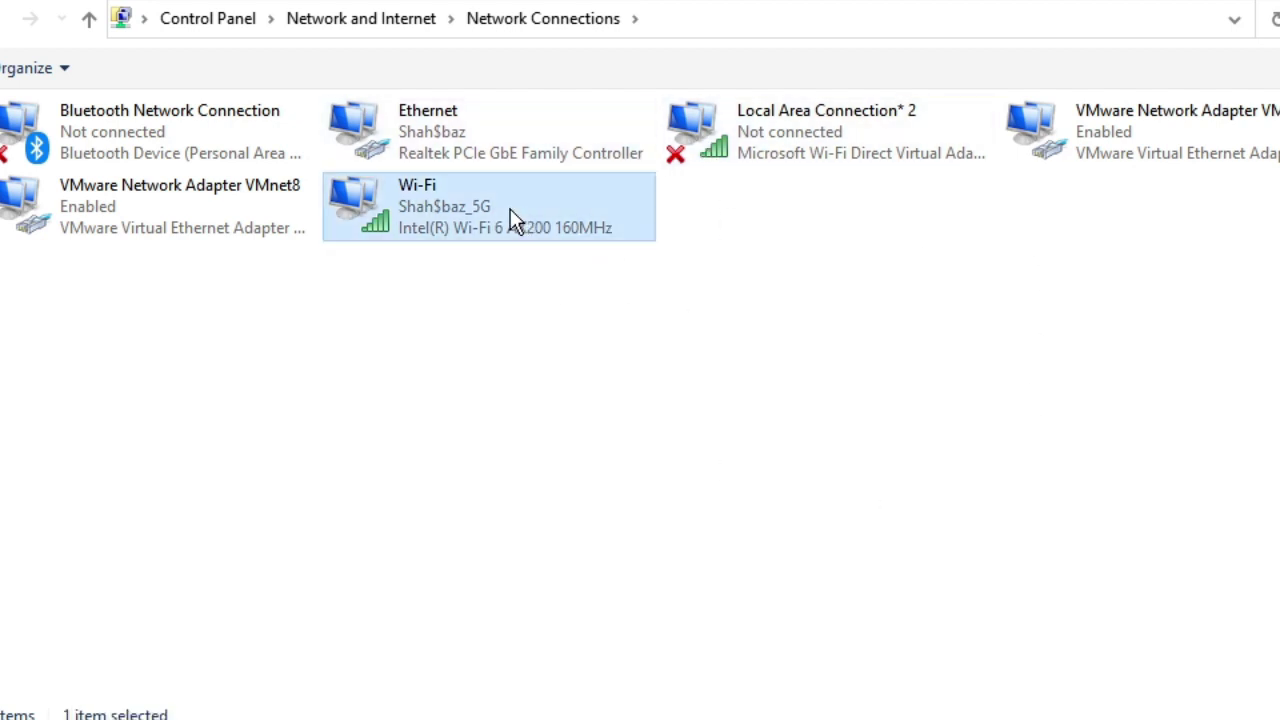
{"action": "left_click", "coordinate": [539, 381]}
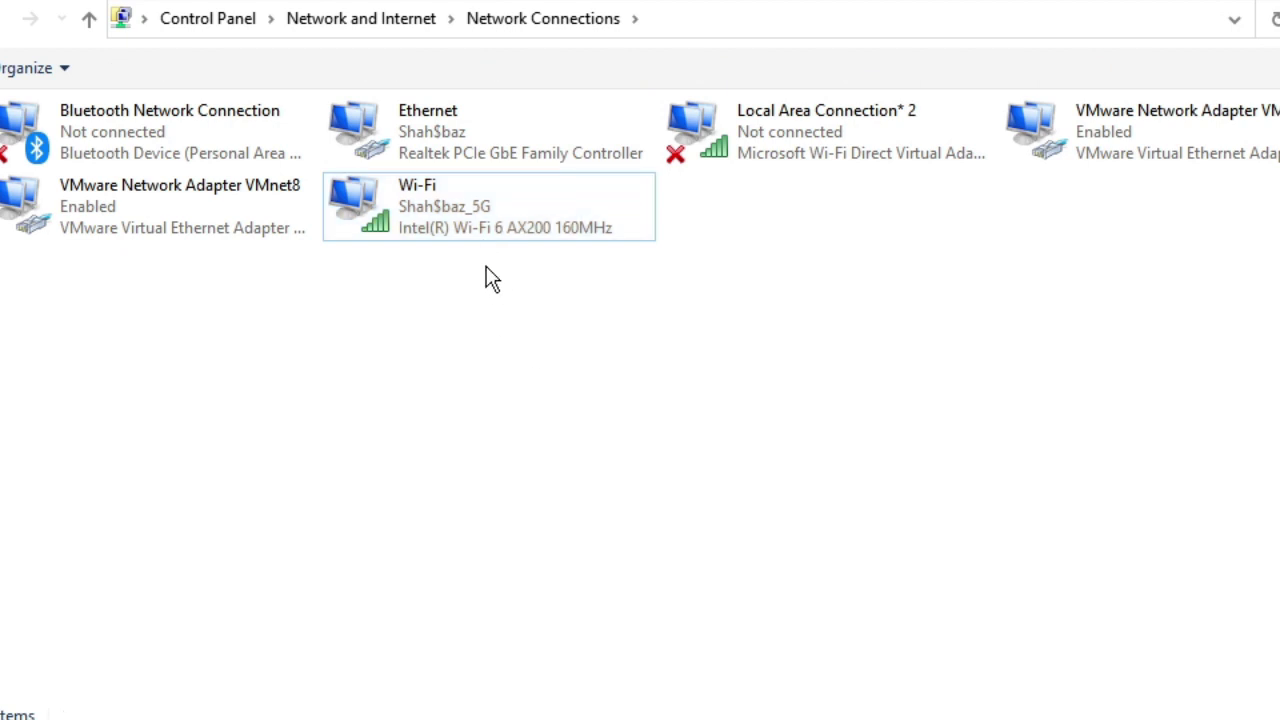
{"action": "left_click", "coordinate": [476, 215]}
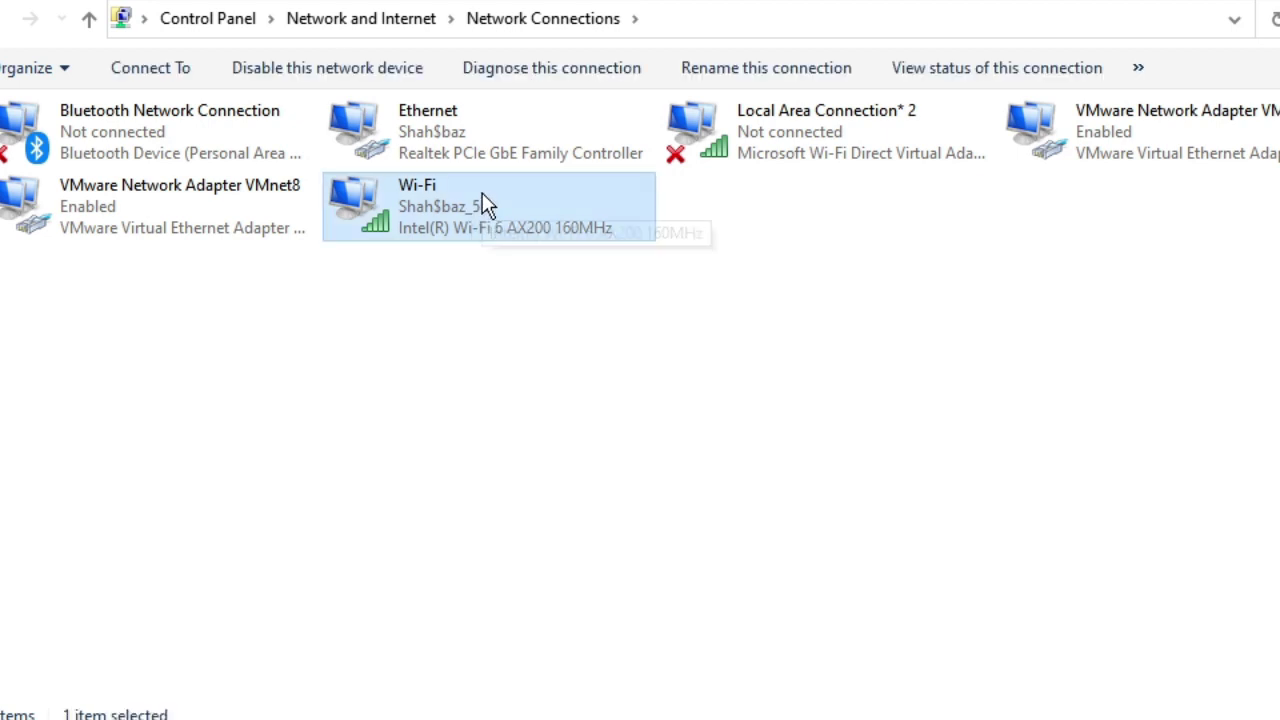
{"action": "right_click", "coordinate": [482, 193]}
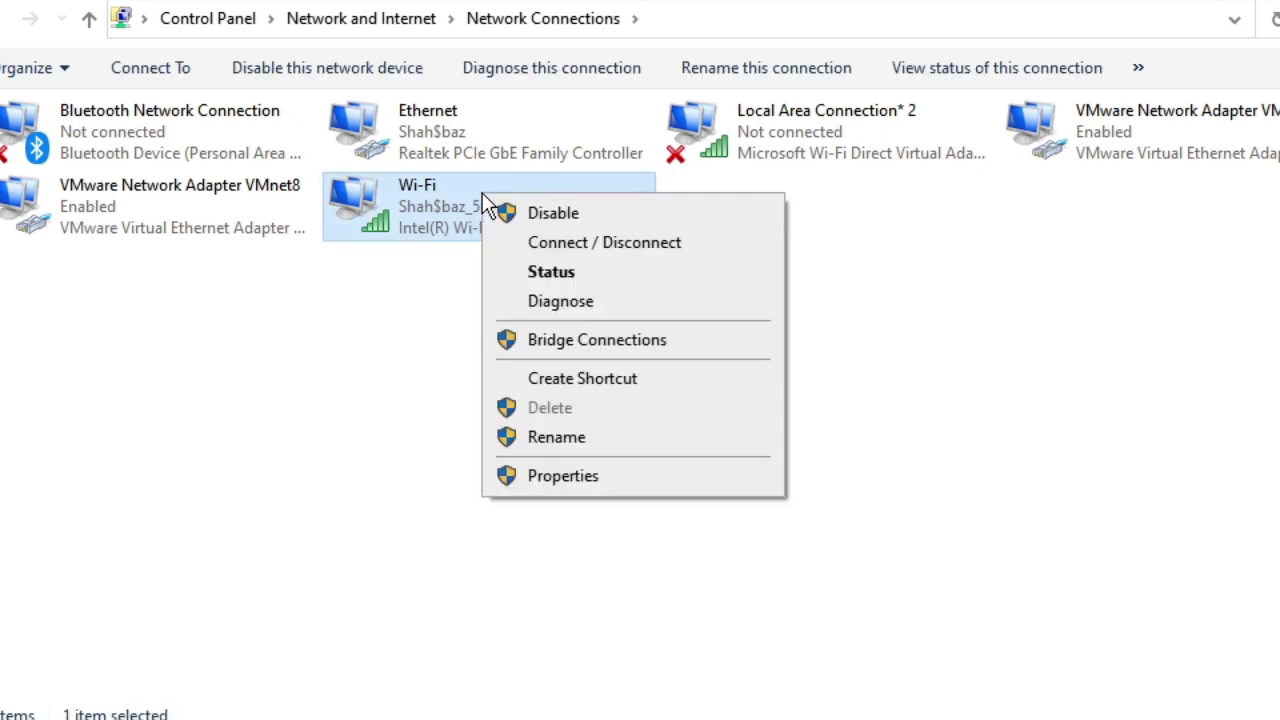
{"action": "left_click", "coordinate": [560, 213]}
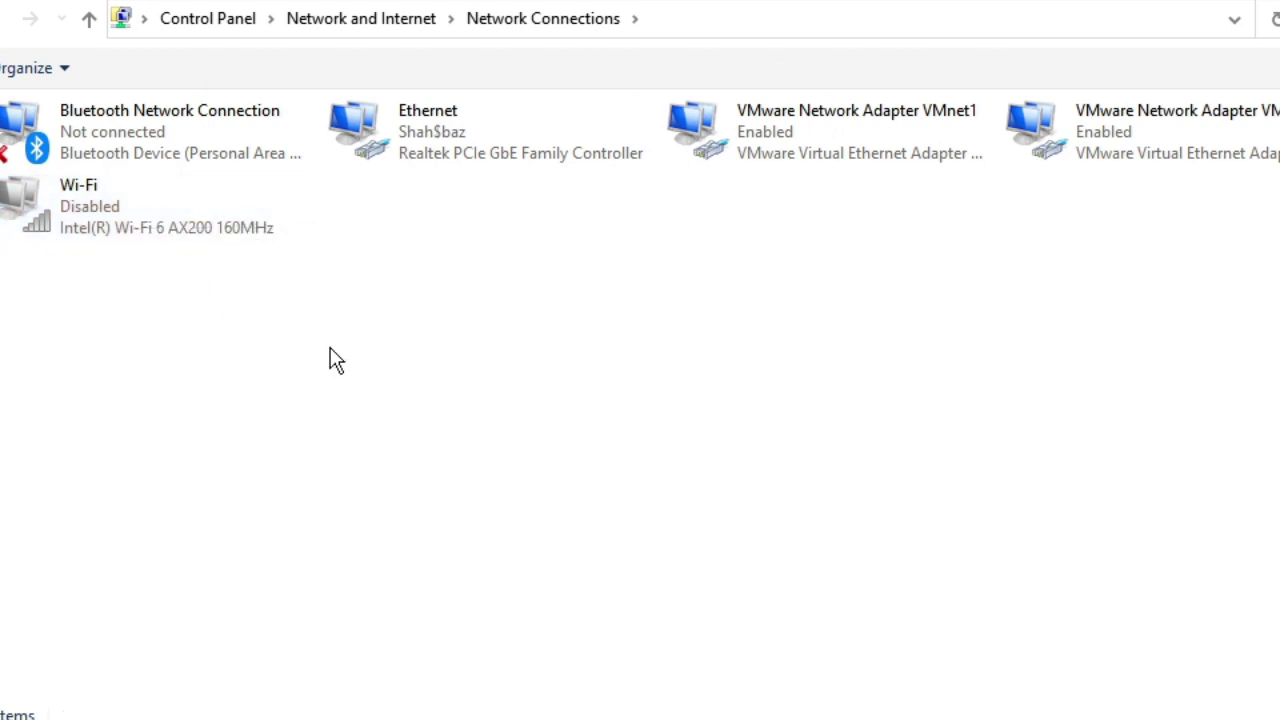
{"action": "right_click", "coordinate": [182, 216]}
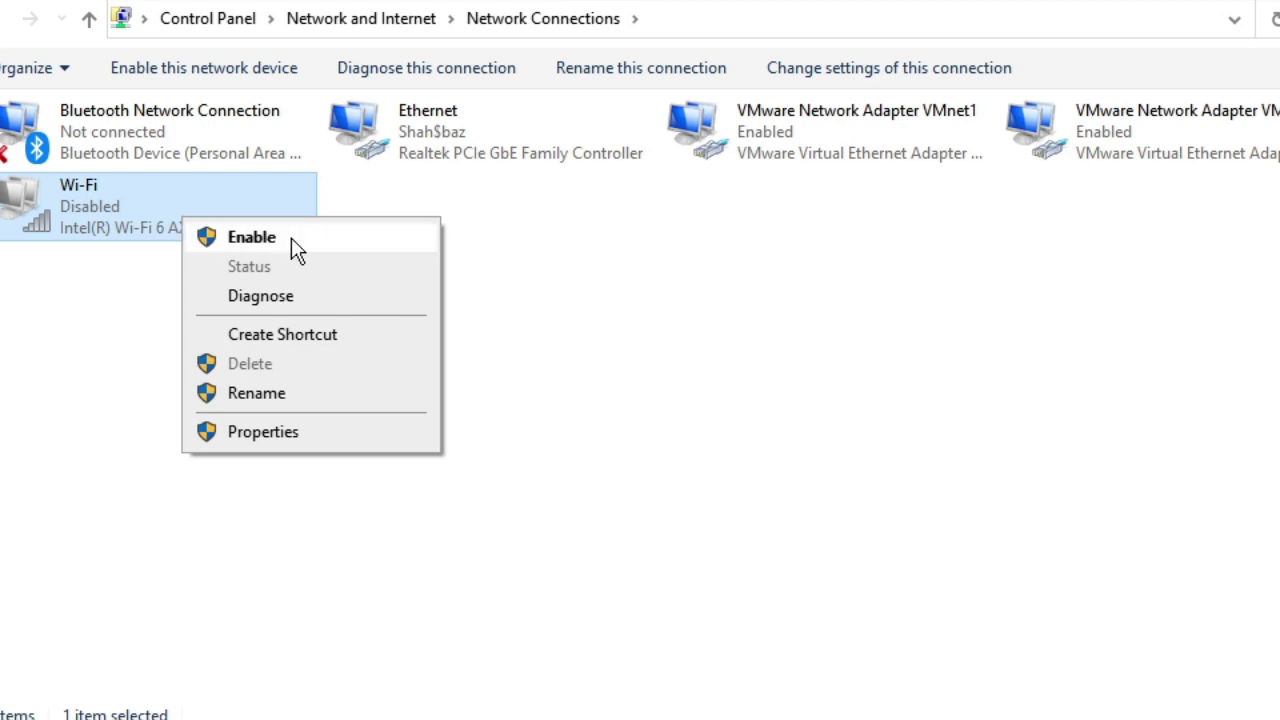
{"action": "left_click", "coordinate": [252, 237]}
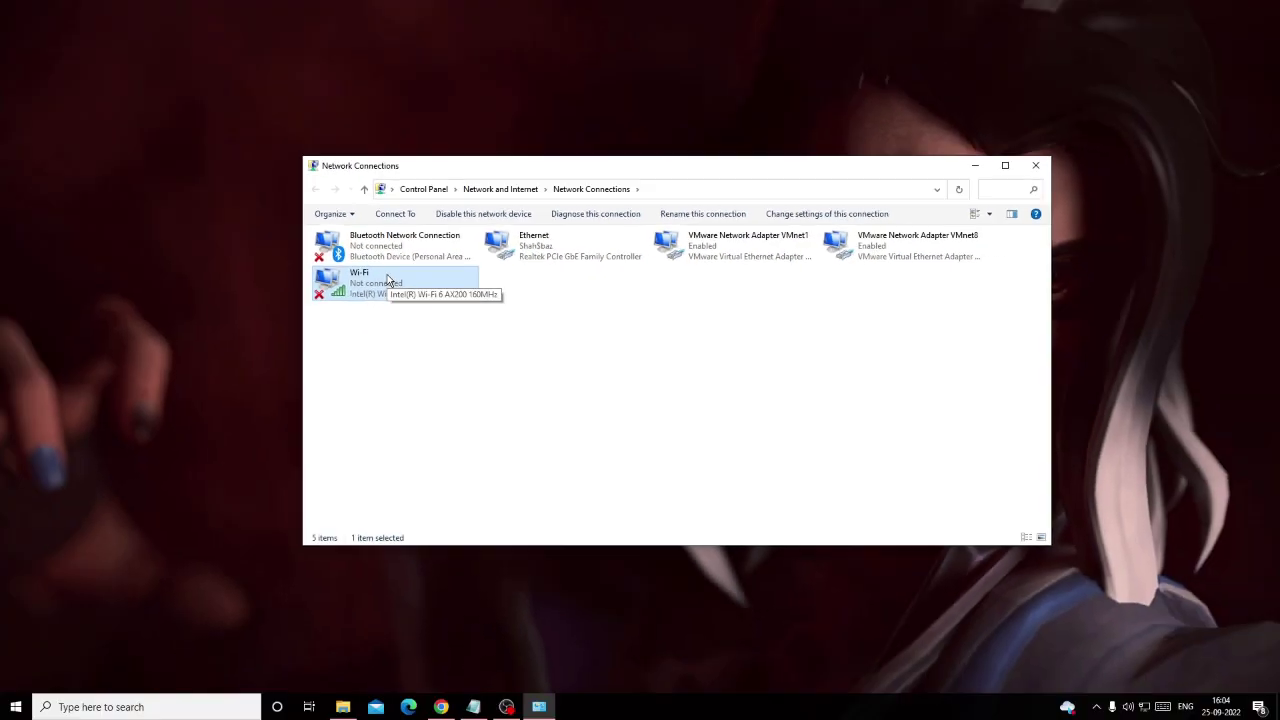
Step: Go to the Network reset page under Network & Internet settings
{"action": "left_click", "coordinate": [978, 167]}
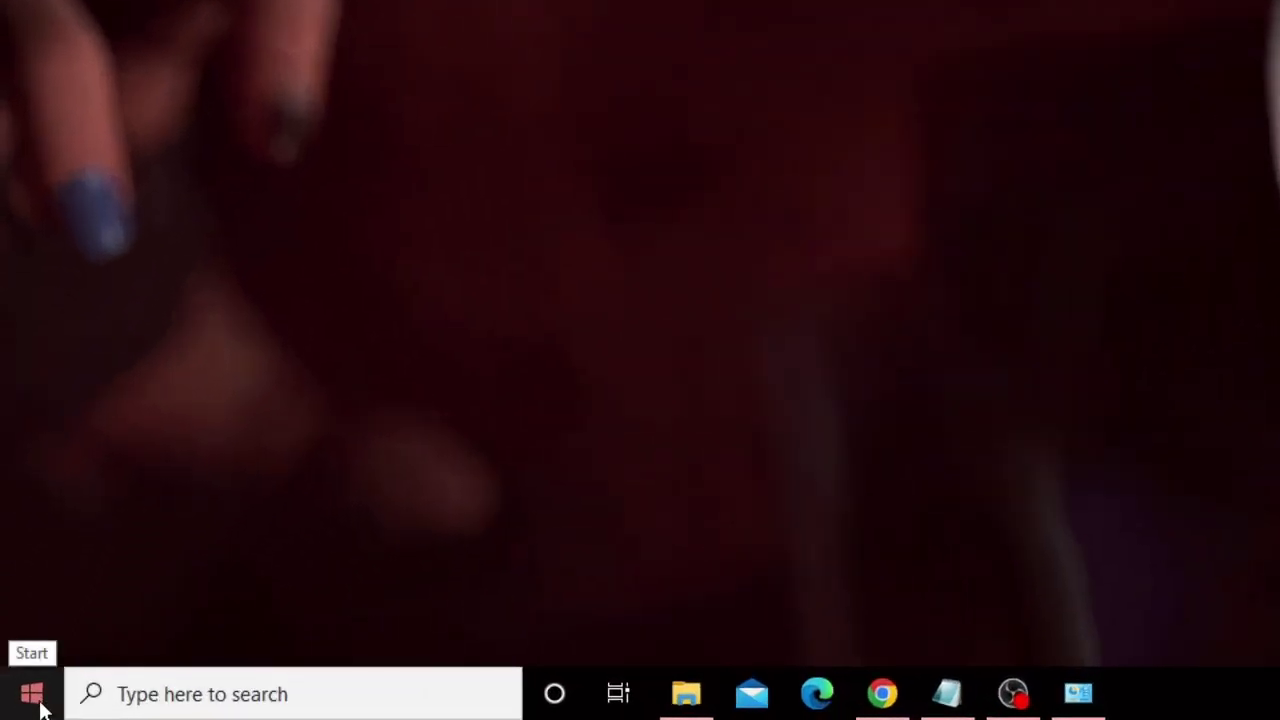
{"action": "right_click", "coordinate": [16, 711]}
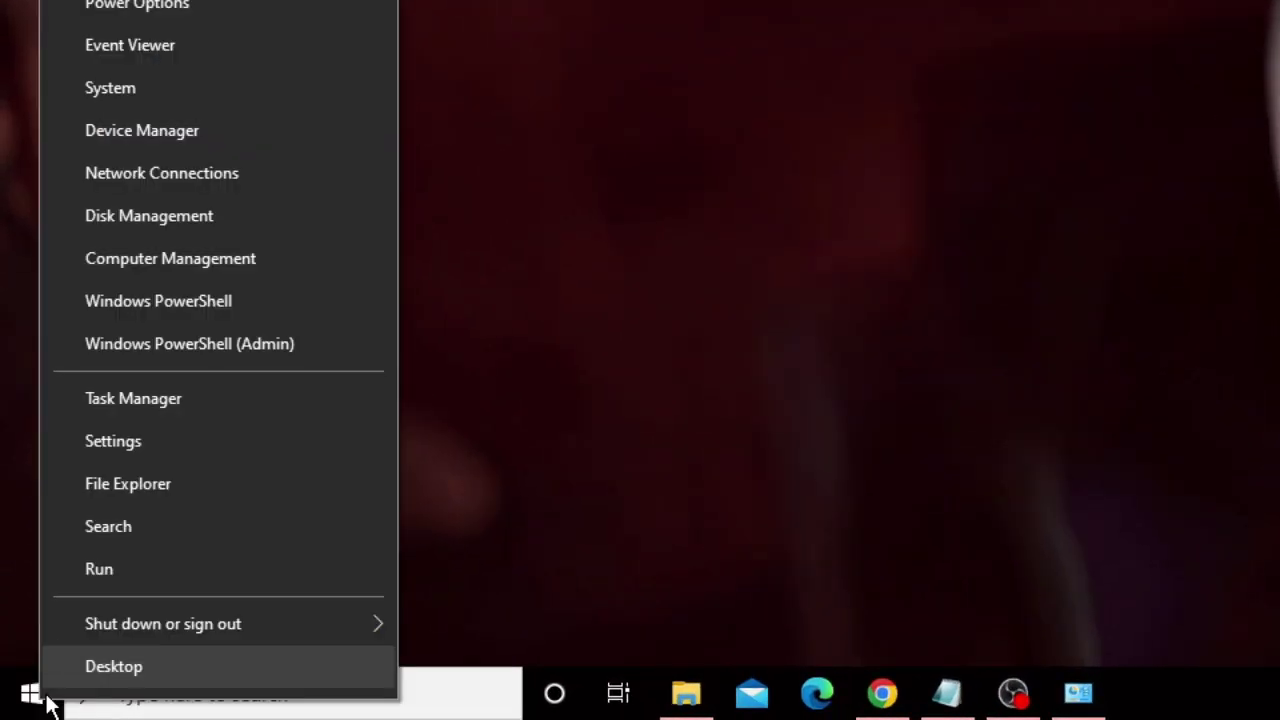
{"action": "left_click", "coordinate": [155, 440]}
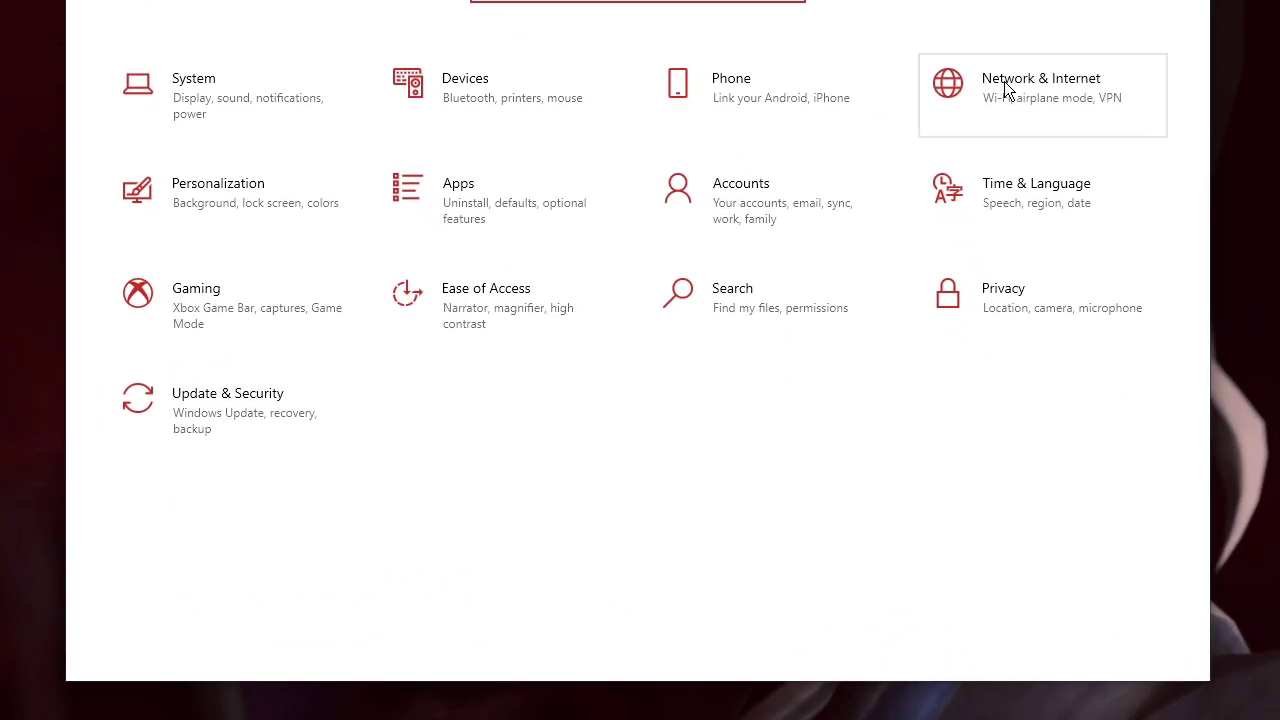
{"action": "left_click", "coordinate": [1055, 252]}
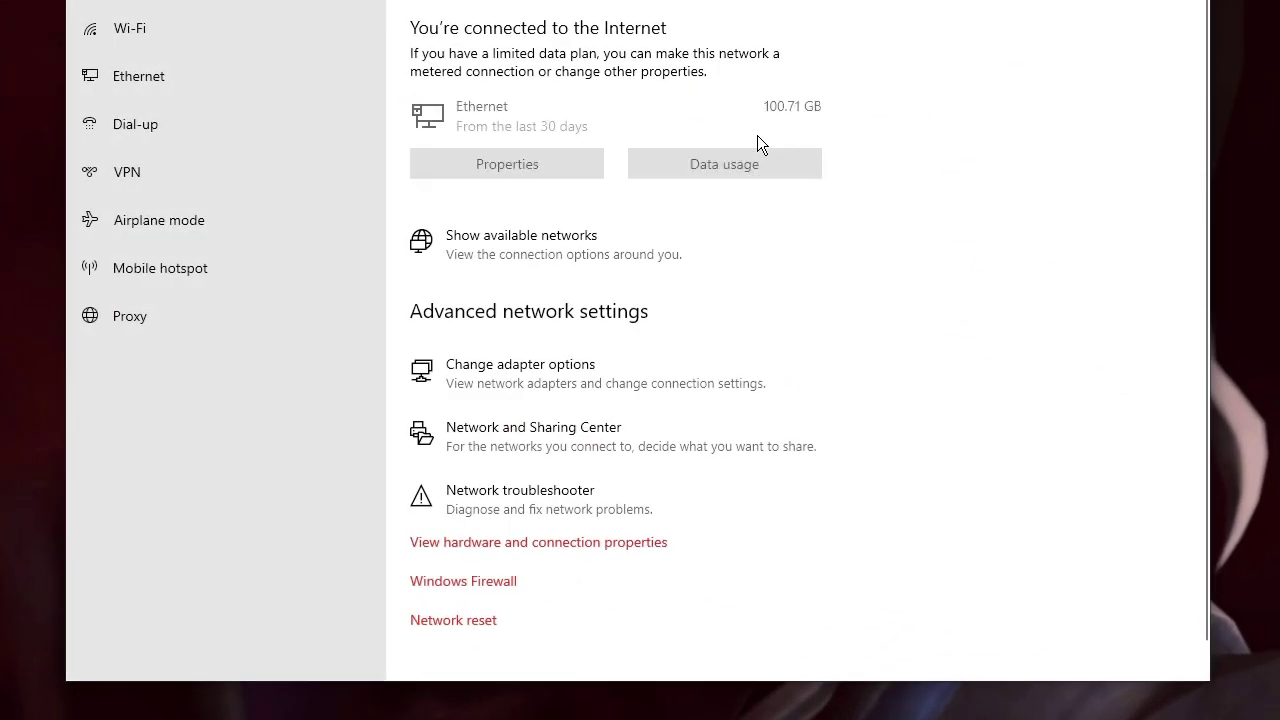
{"action": "scroll", "coordinate": [560, 450], "scroll_direction": "down", "scroll_amount": 1}
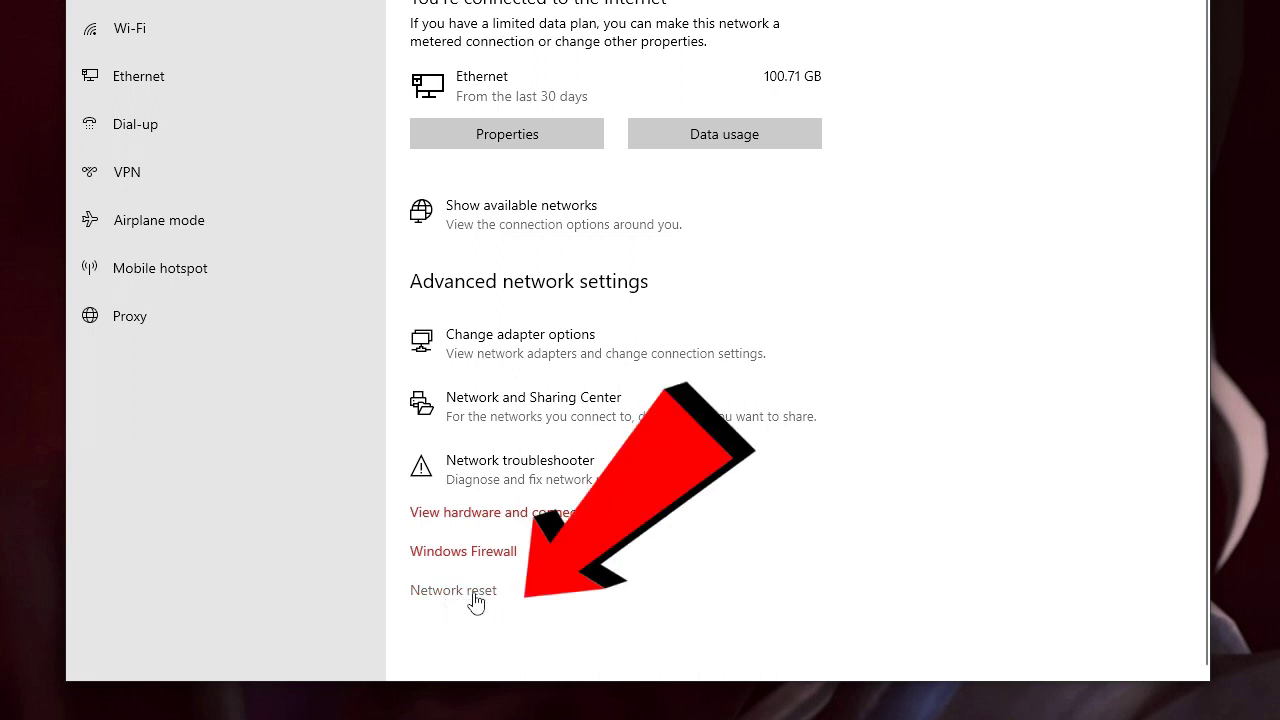
{"action": "left_click", "coordinate": [474, 592]}
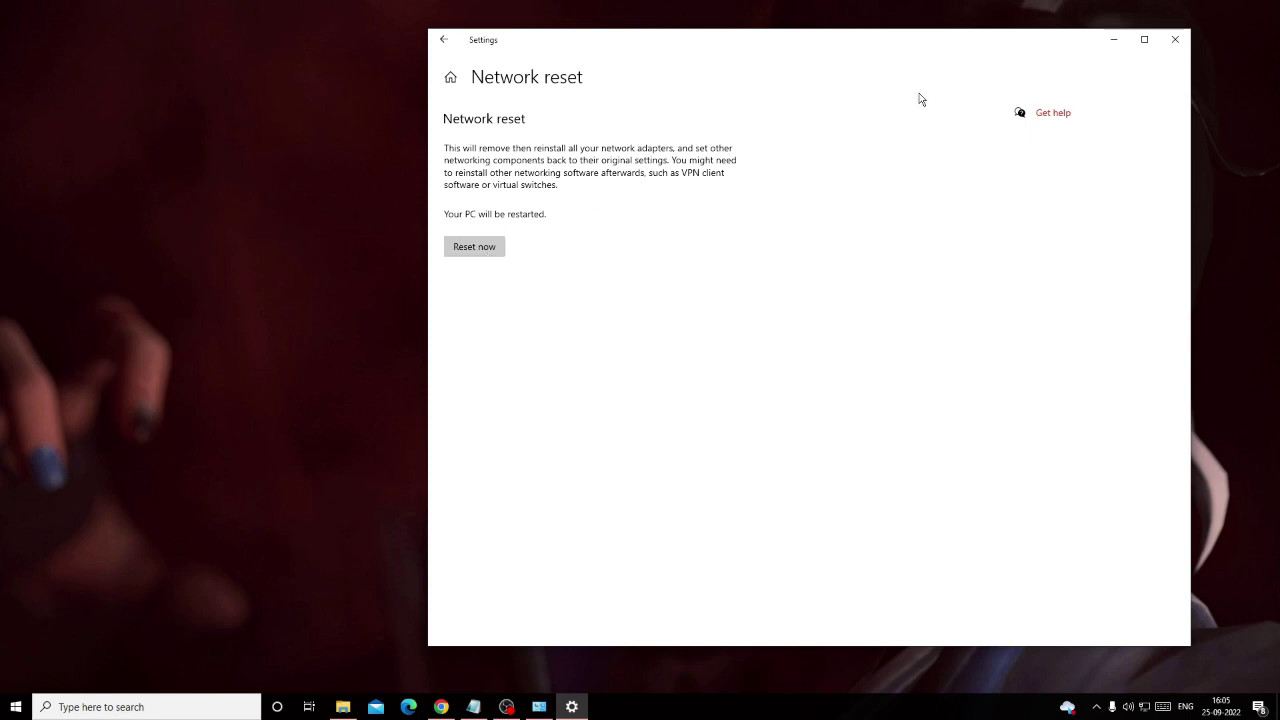
Step: Open Device Manager and expand Network adapters to the Intel(R) Wi-Fi 6 AX200 160MHz adapter
{"action": "left_click", "coordinate": [1172, 40]}
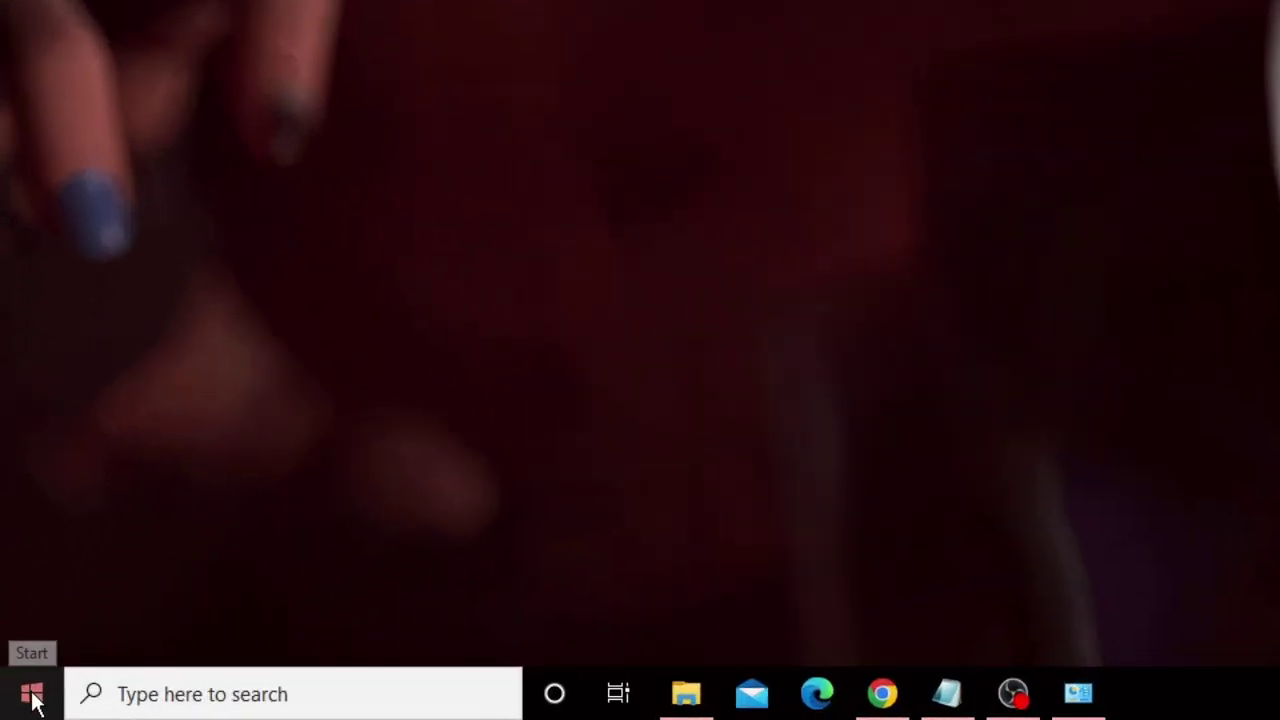
{"action": "right_click", "coordinate": [21, 704]}
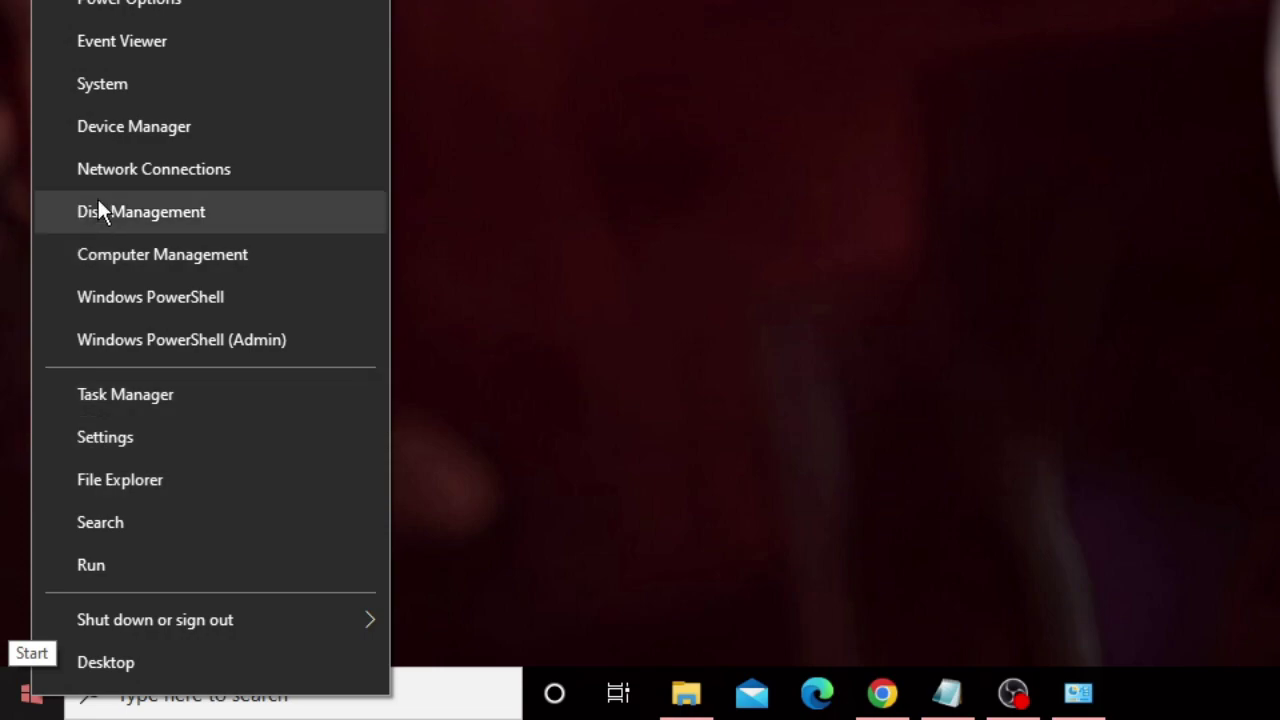
{"action": "left_click", "coordinate": [162, 127]}
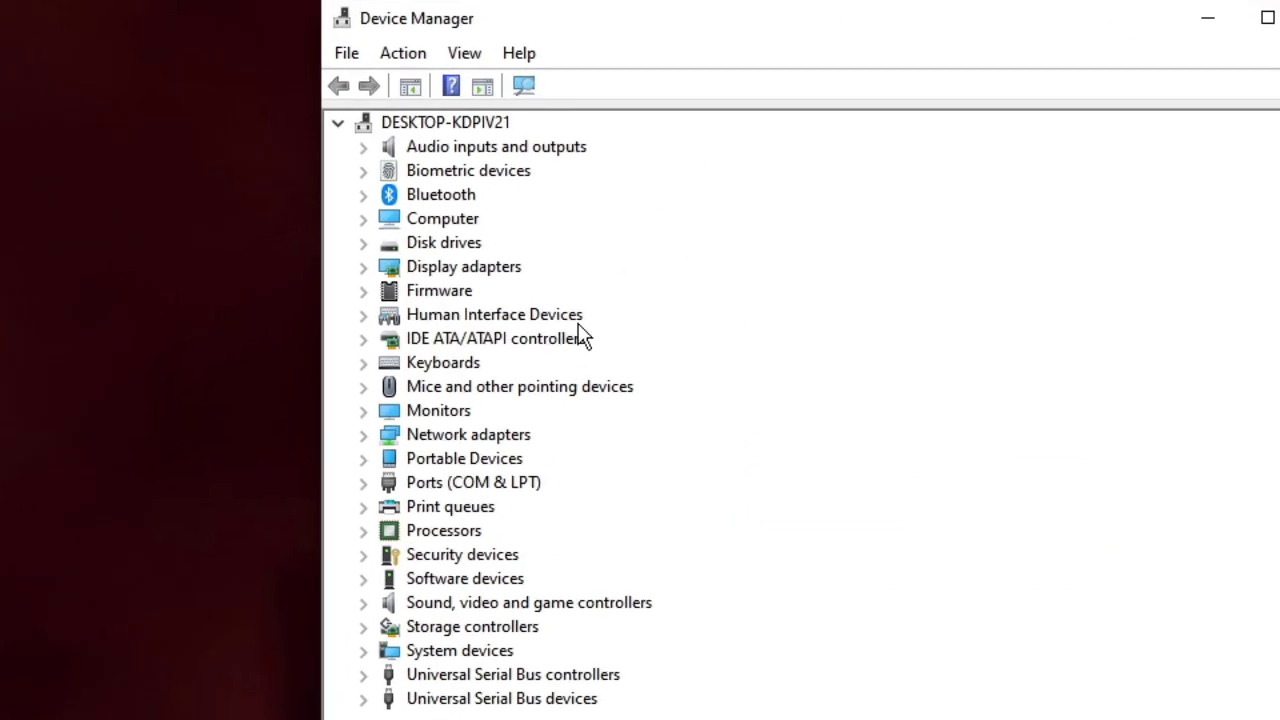
{"action": "left_click", "coordinate": [524, 313]}
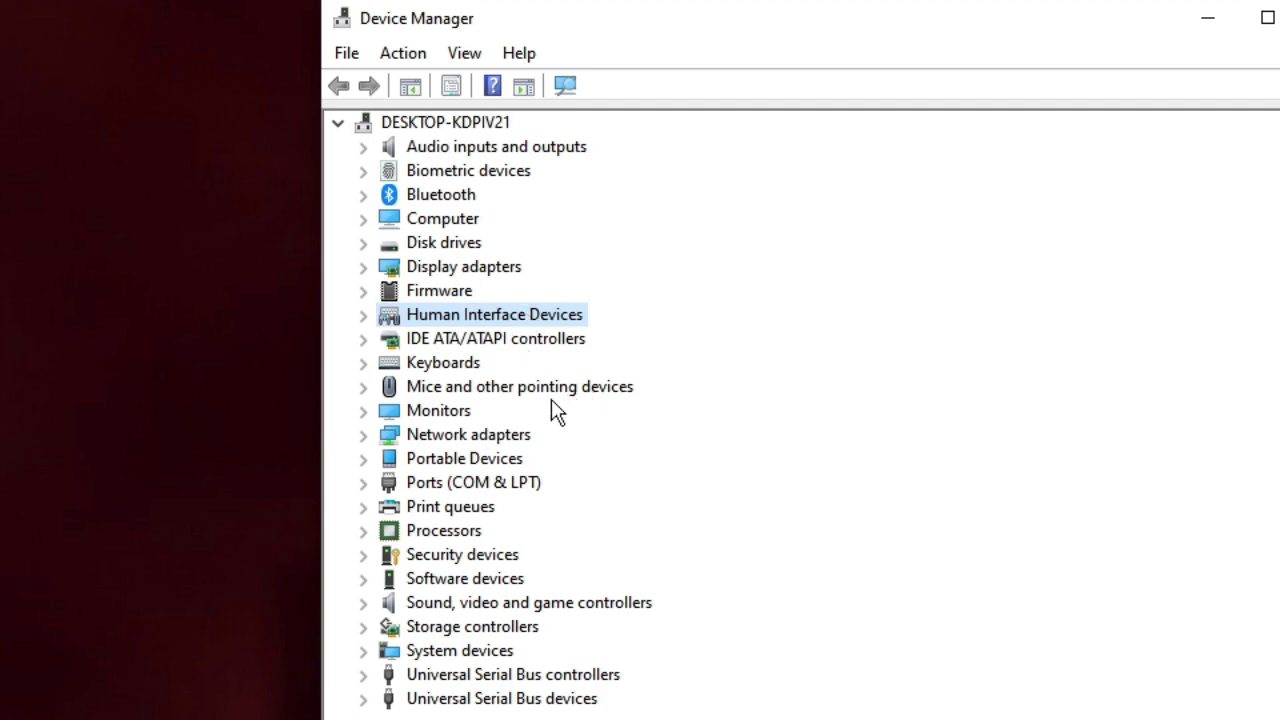
{"action": "double_click", "coordinate": [499, 440]}
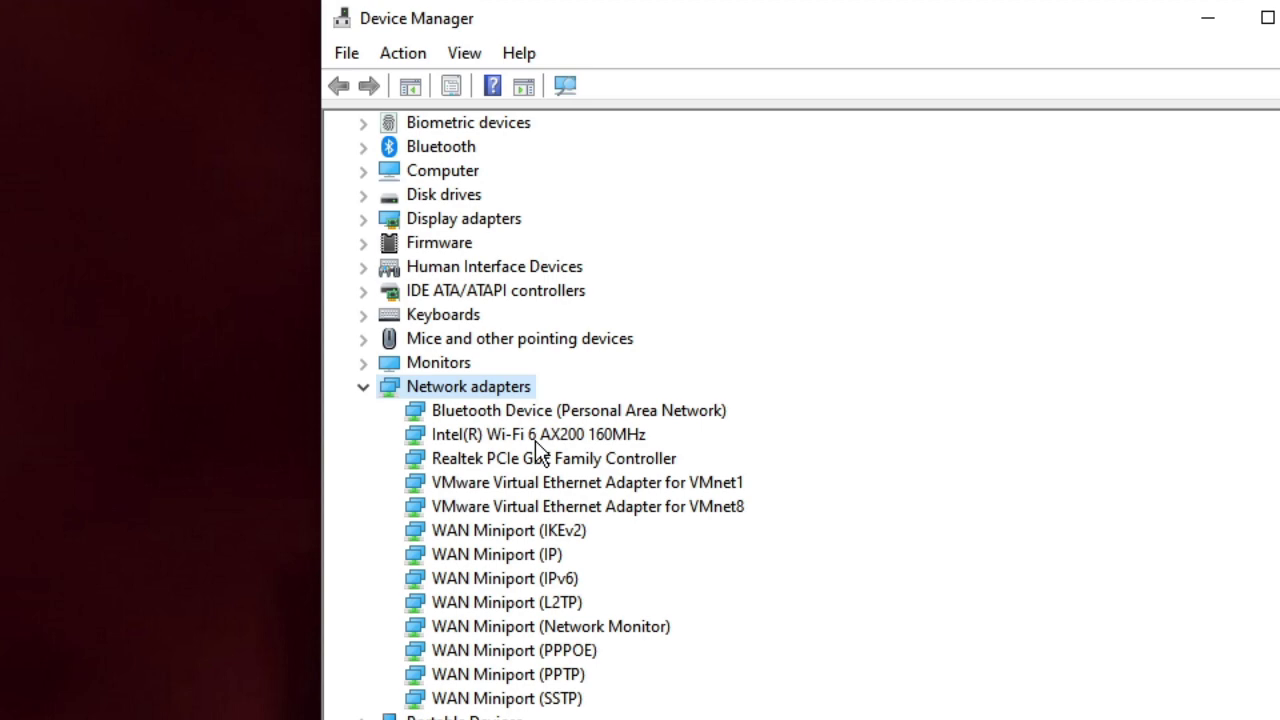
{"action": "left_click", "coordinate": [515, 441]}
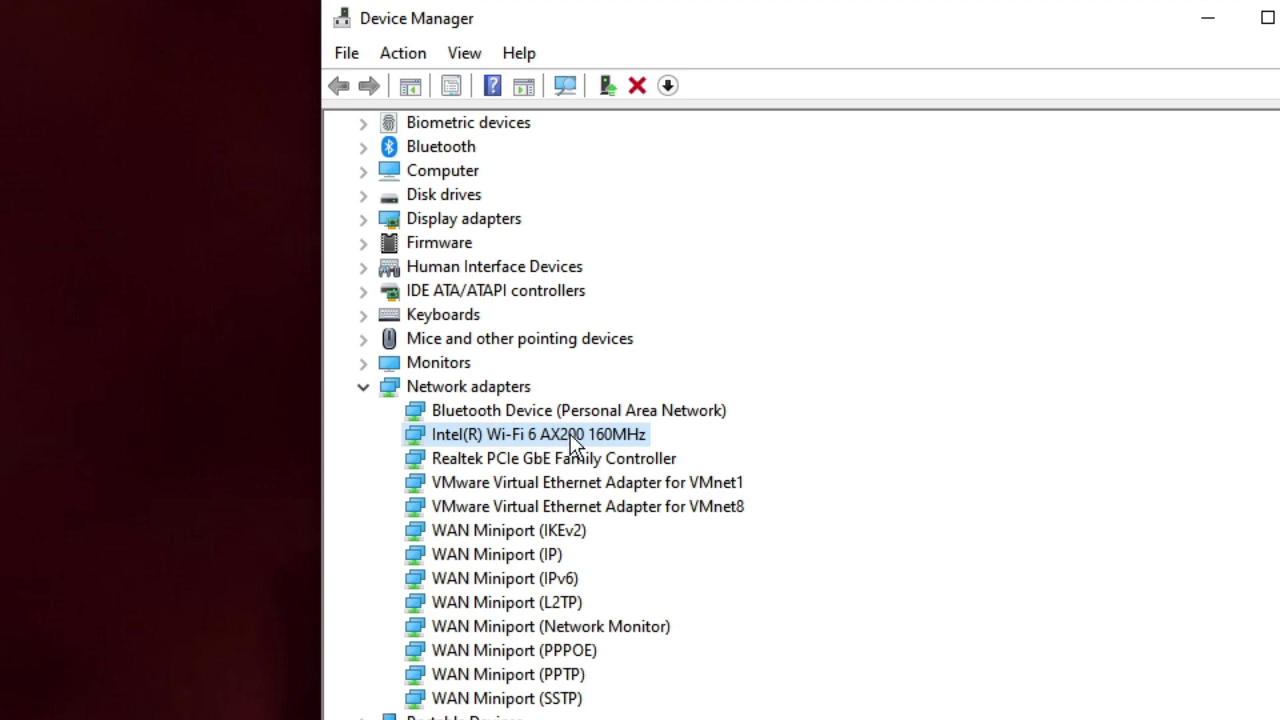
{"action": "right_click", "coordinate": [572, 436]}
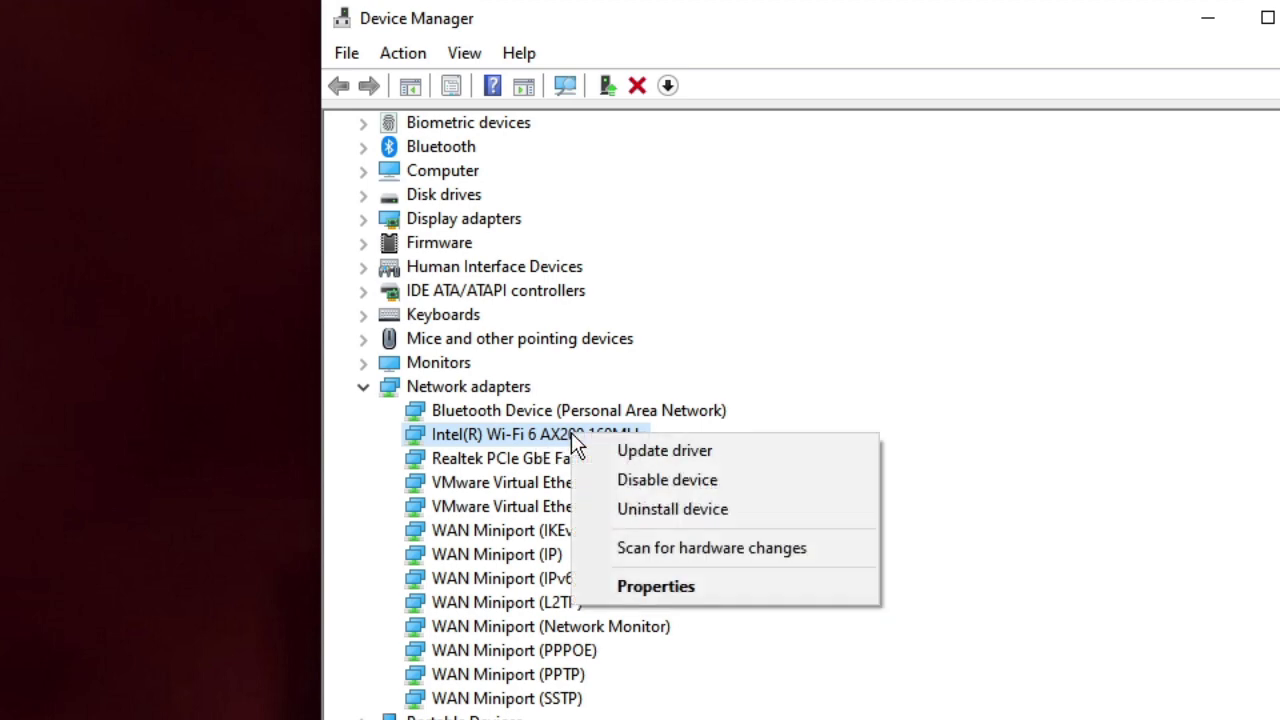
Step: Search automatically for a newer Wi-Fi driver; the best driver is already installed
{"action": "left_click", "coordinate": [665, 455]}
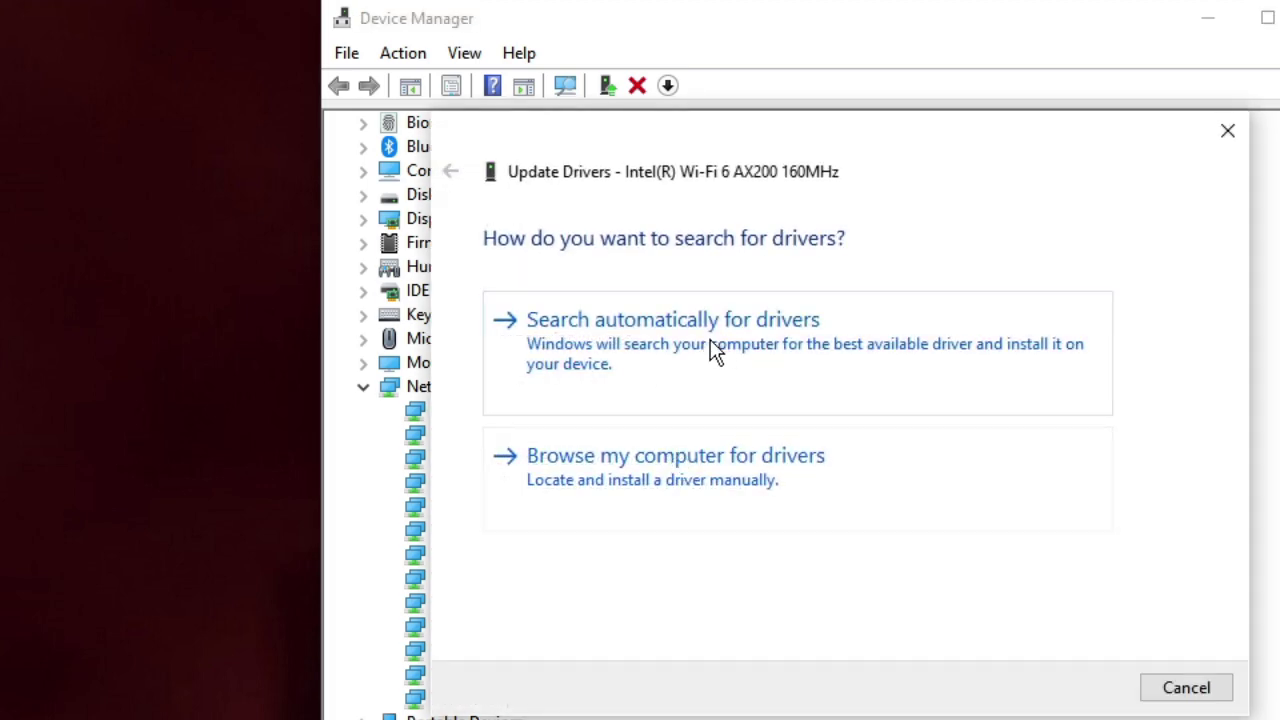
{"action": "left_click", "coordinate": [762, 346]}
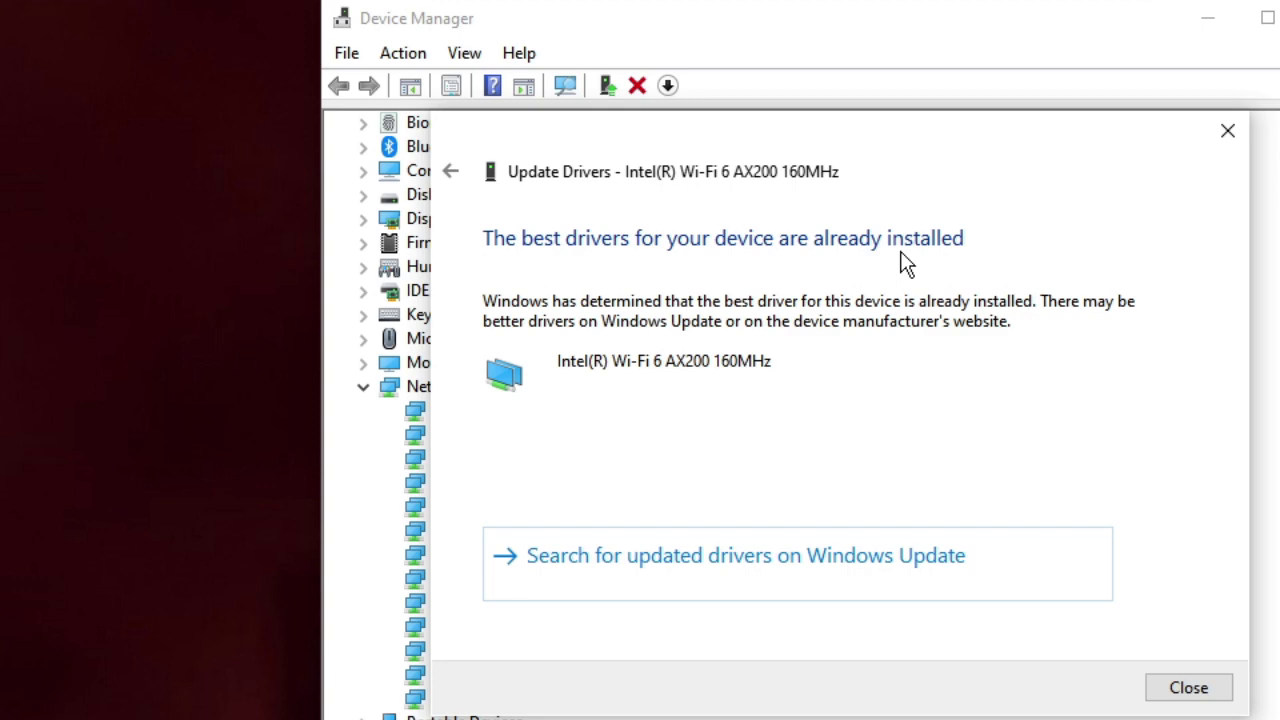
{"action": "left_click", "coordinate": [1190, 687]}
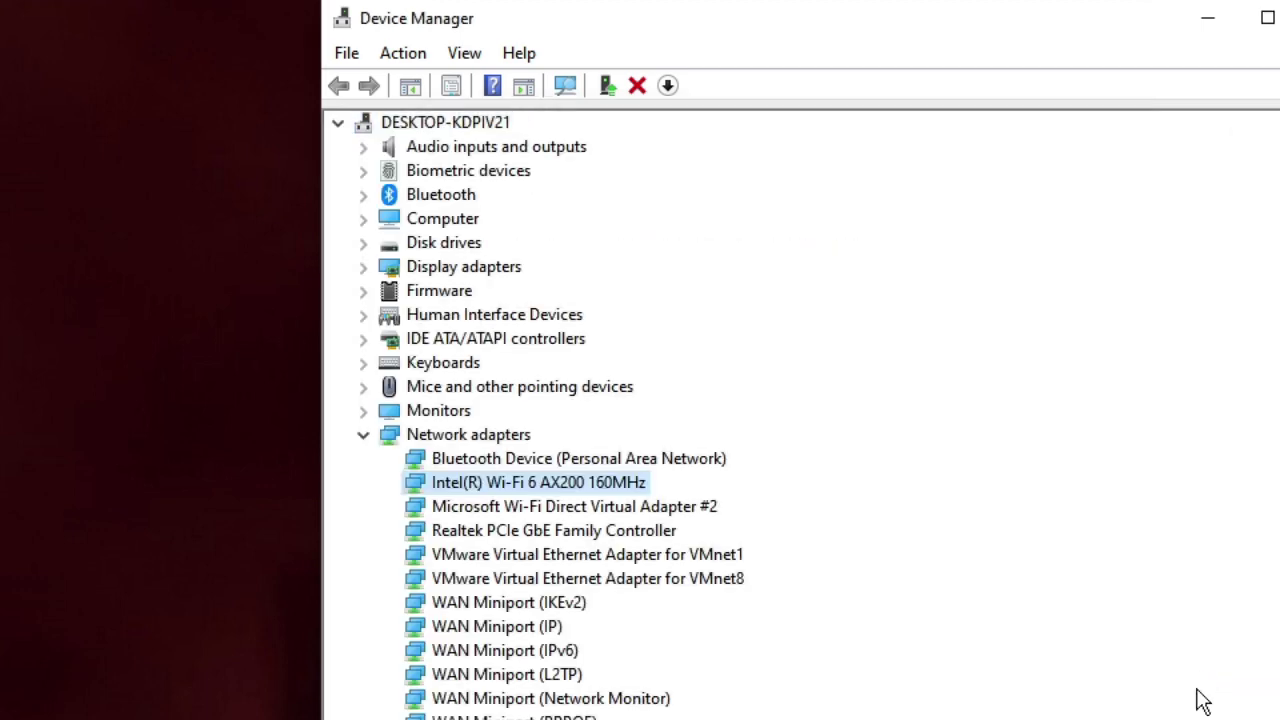
Step: In the adapter's Driver tab, decline the Roll Back Driver prompt and start Update Driver
{"action": "right_click", "coordinate": [565, 480]}
{"action": "left_click", "coordinate": [663, 629]}
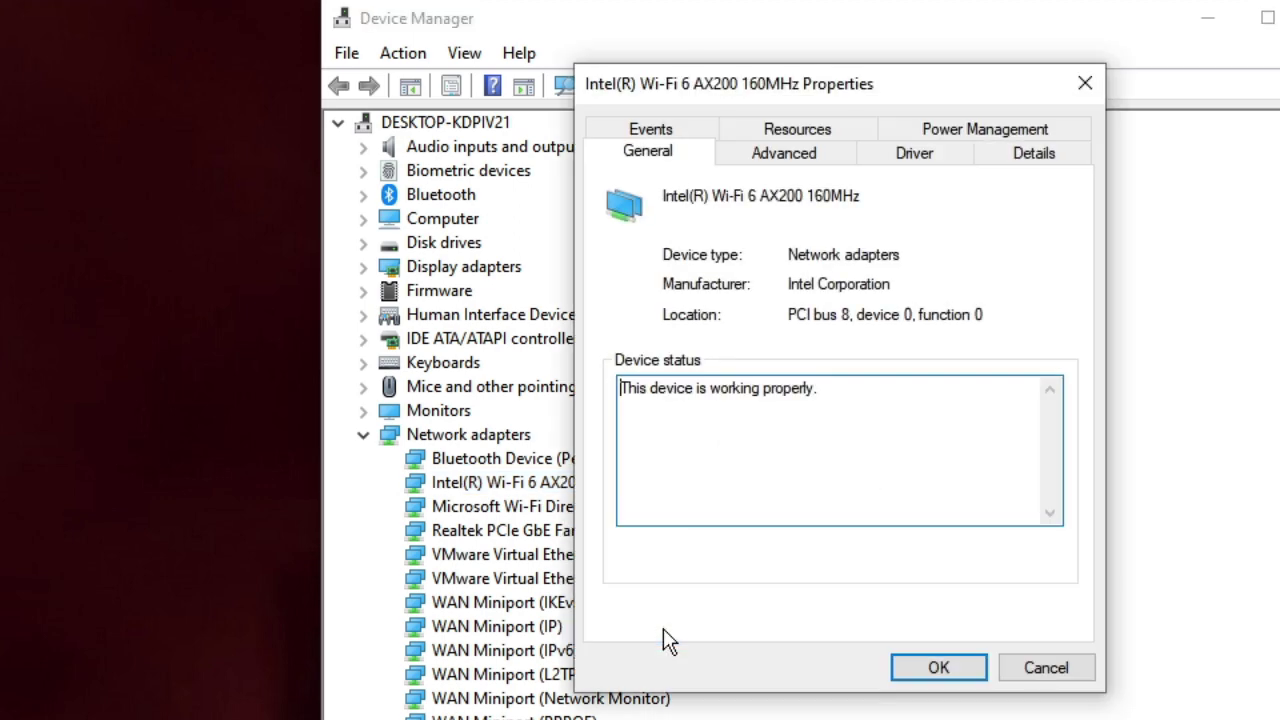
{"action": "left_click", "coordinate": [897, 160]}
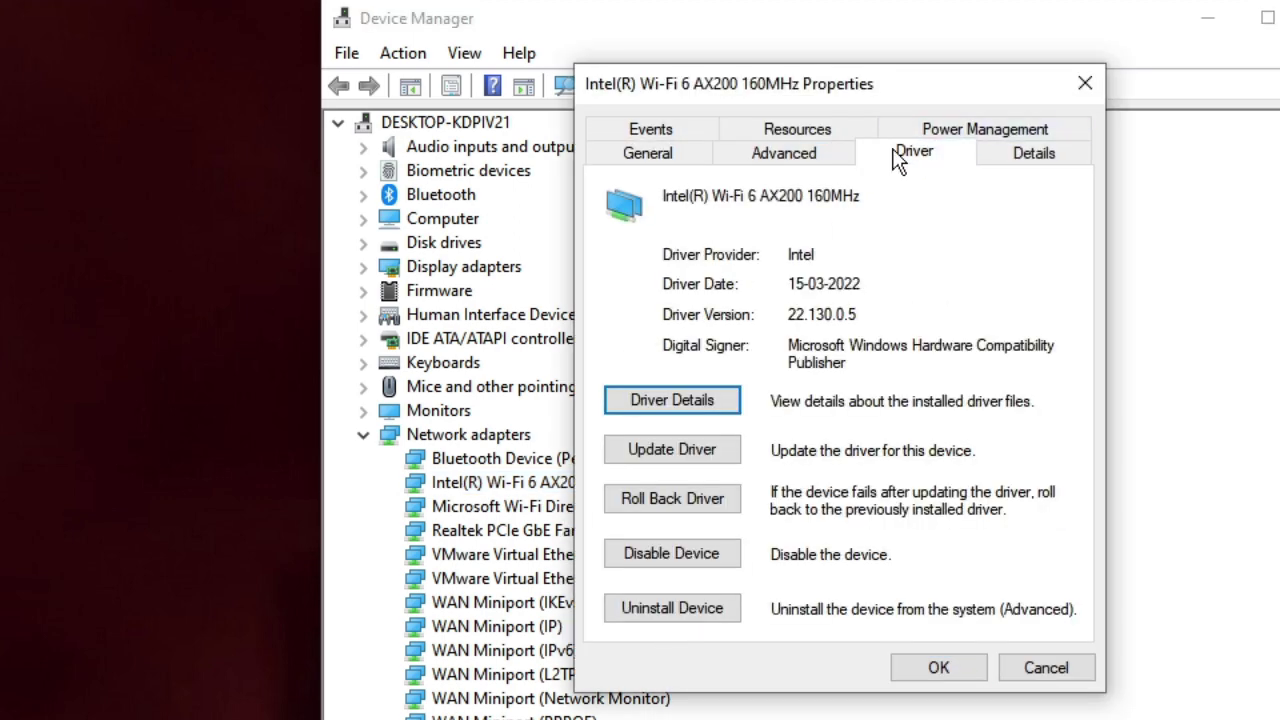
{"action": "left_click", "coordinate": [724, 506]}
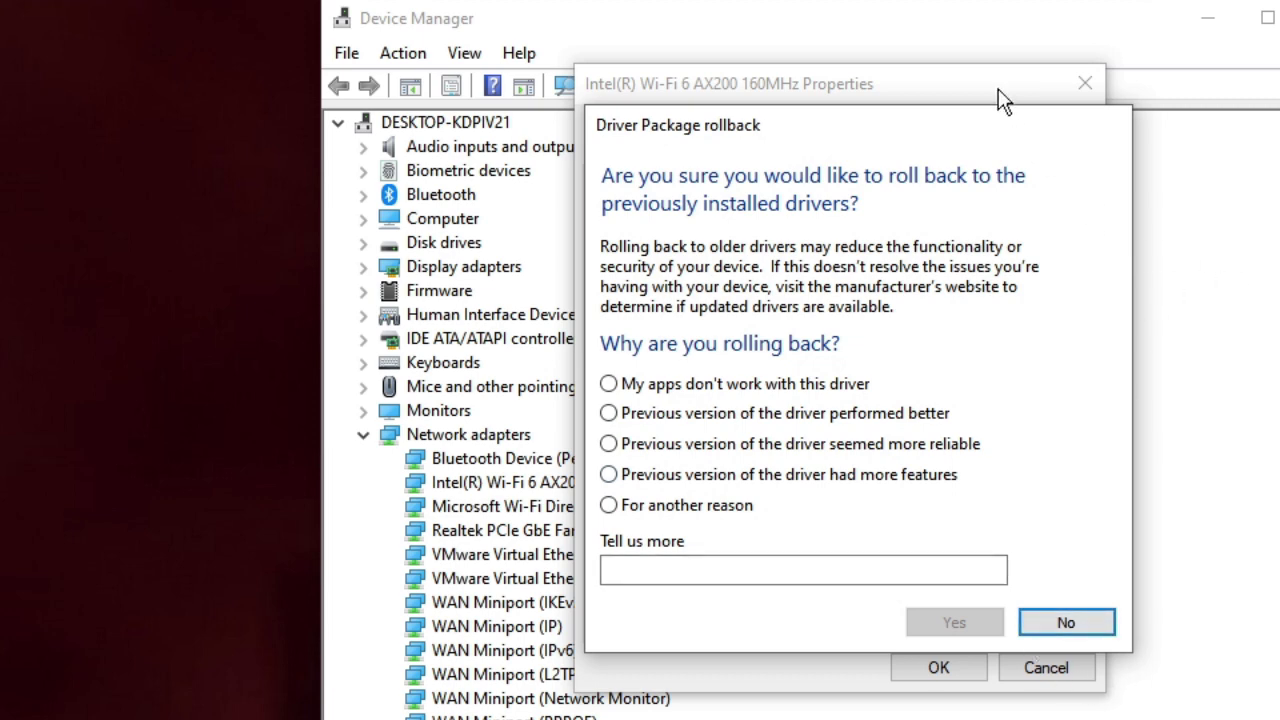
{"action": "left_click", "coordinate": [1090, 615]}
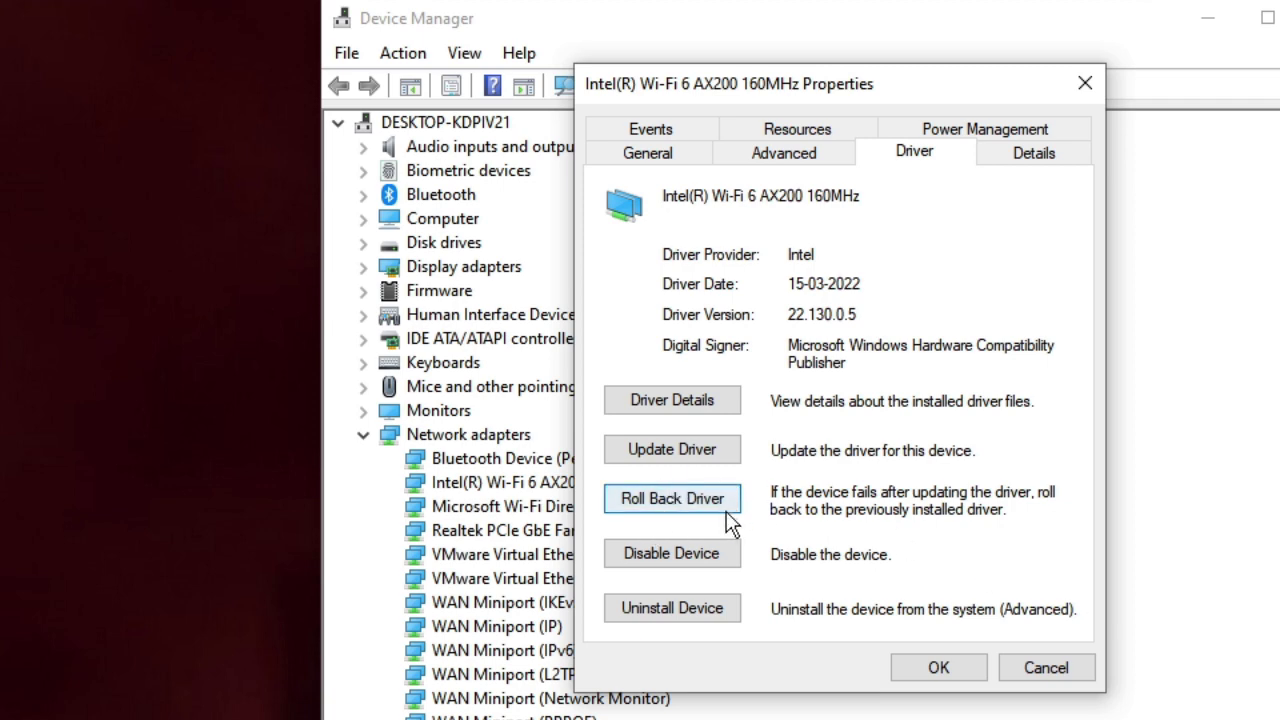
{"action": "left_click", "coordinate": [679, 453]}
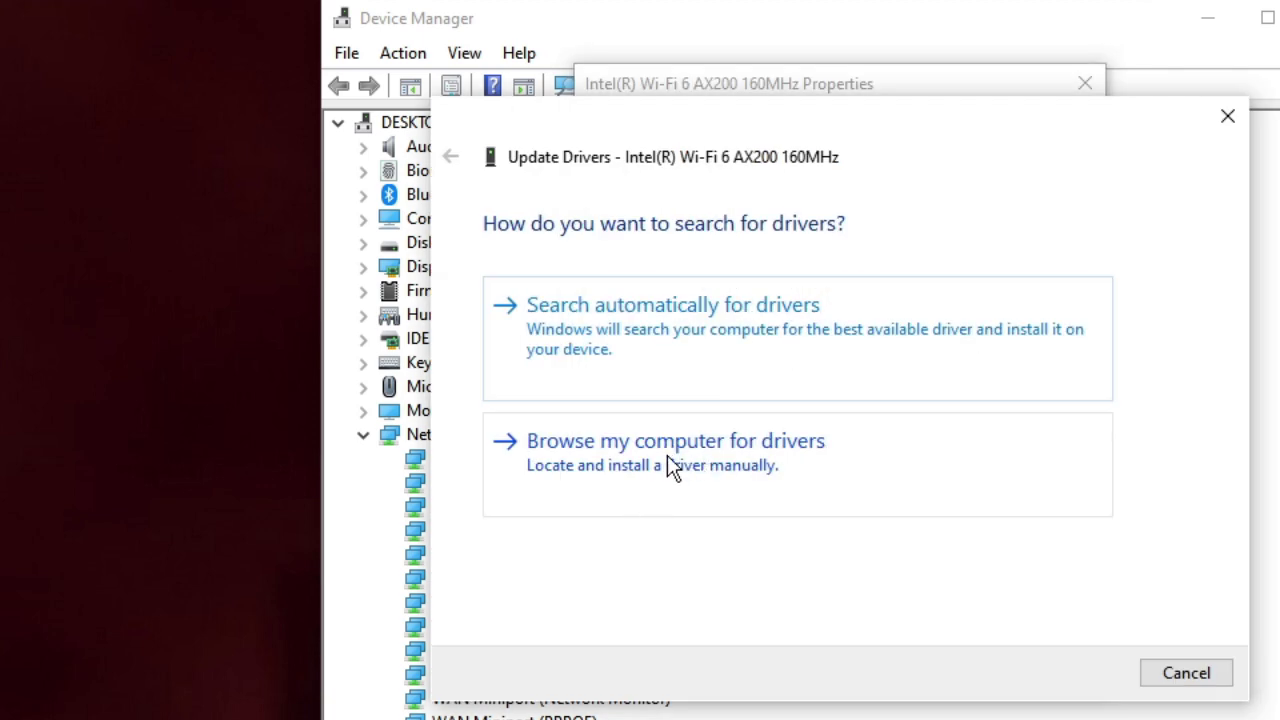
Step: Browse the compatible drivers on this computer, select the Microsoft model, and cancel without installing
{"action": "left_click", "coordinate": [771, 463]}
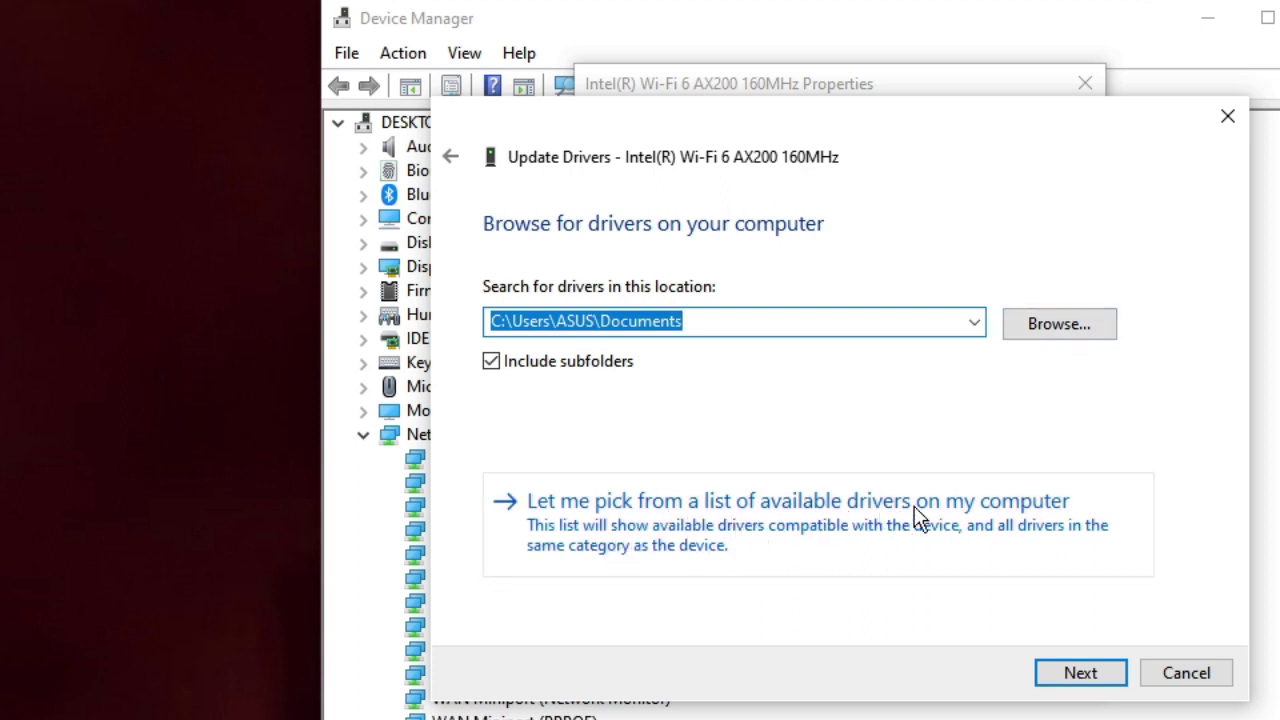
{"action": "left_click", "coordinate": [979, 524]}
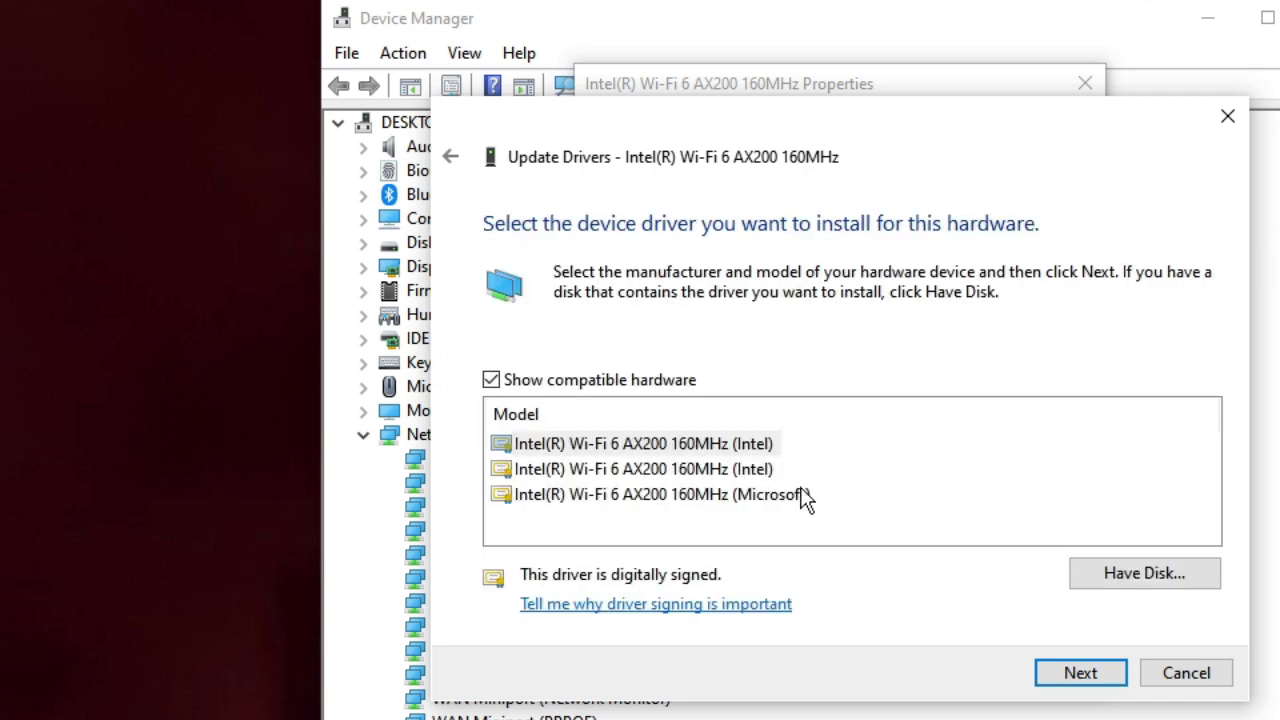
{"action": "left_click", "coordinate": [737, 471]}
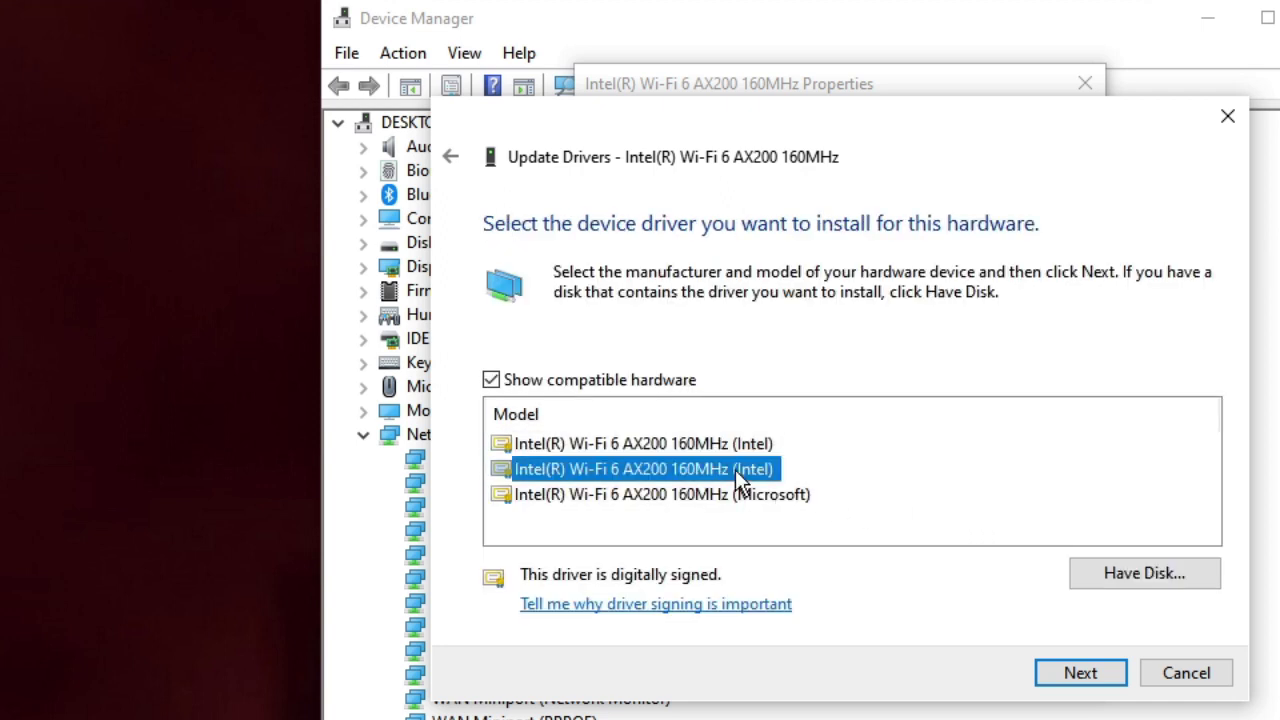
{"action": "left_click", "coordinate": [644, 500]}
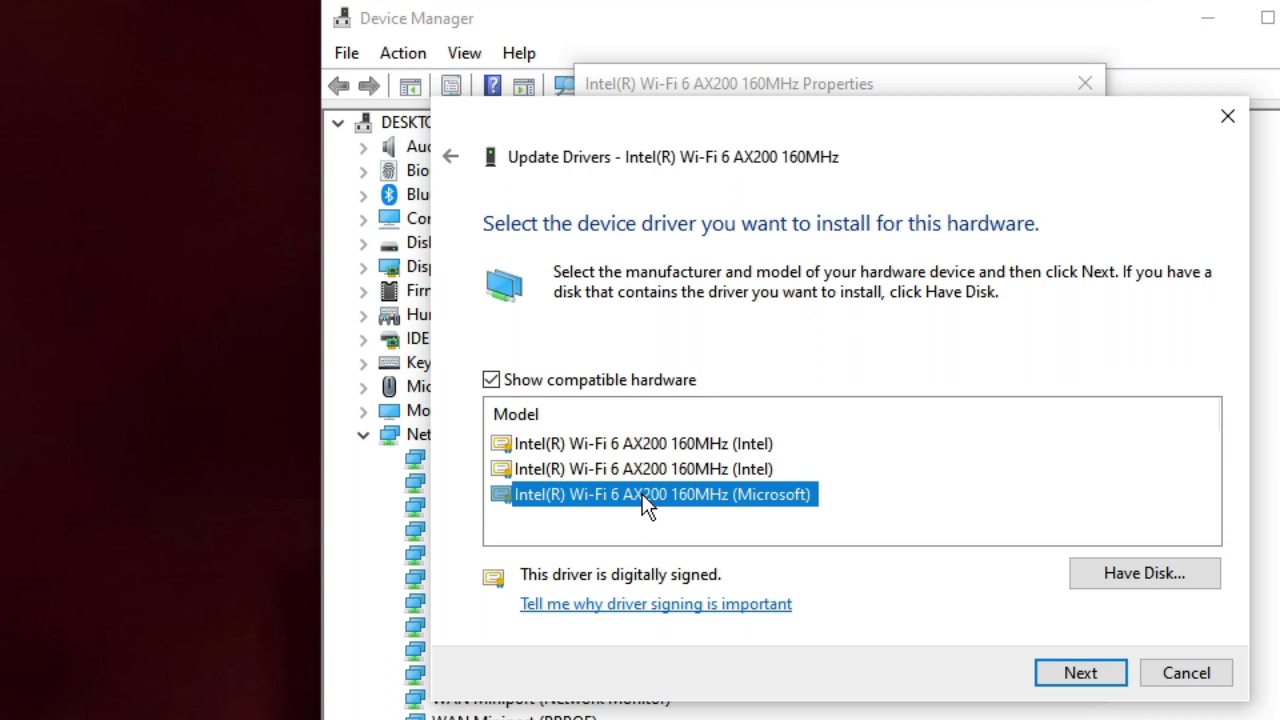
{"action": "left_click", "coordinate": [664, 473]}
{"action": "left_click", "coordinate": [656, 492]}
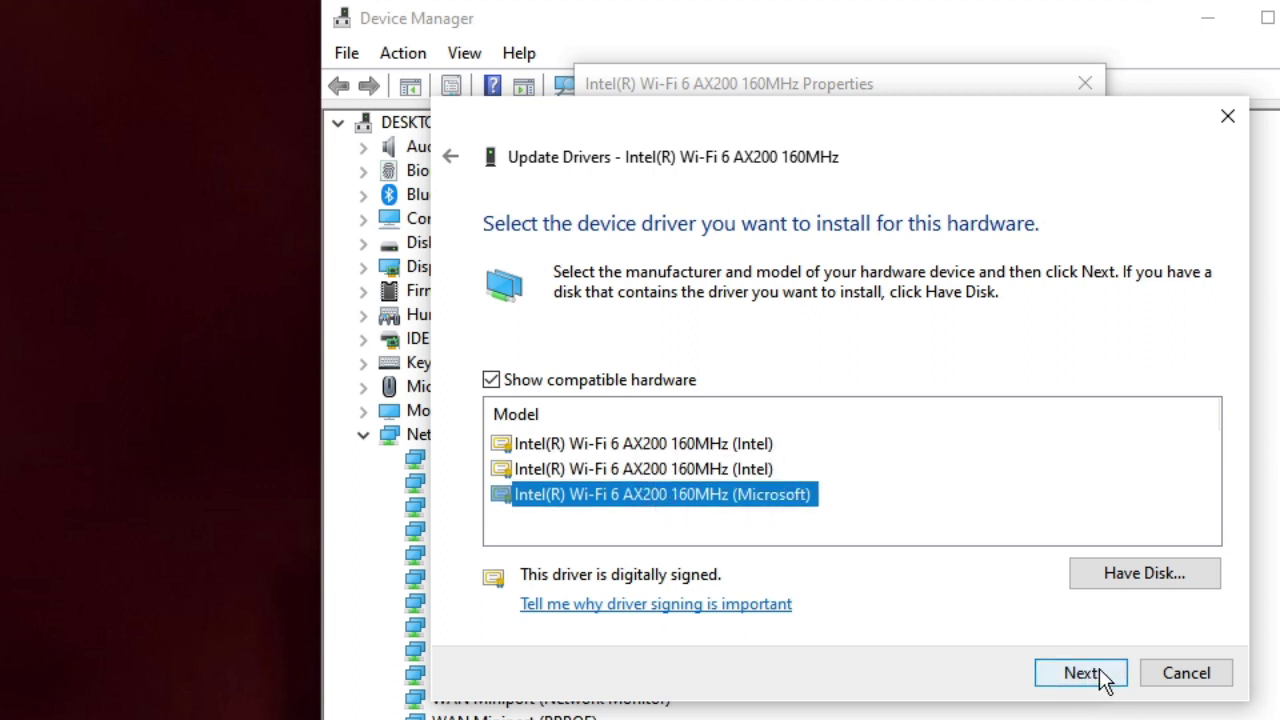
{"action": "left_click", "coordinate": [1187, 674]}
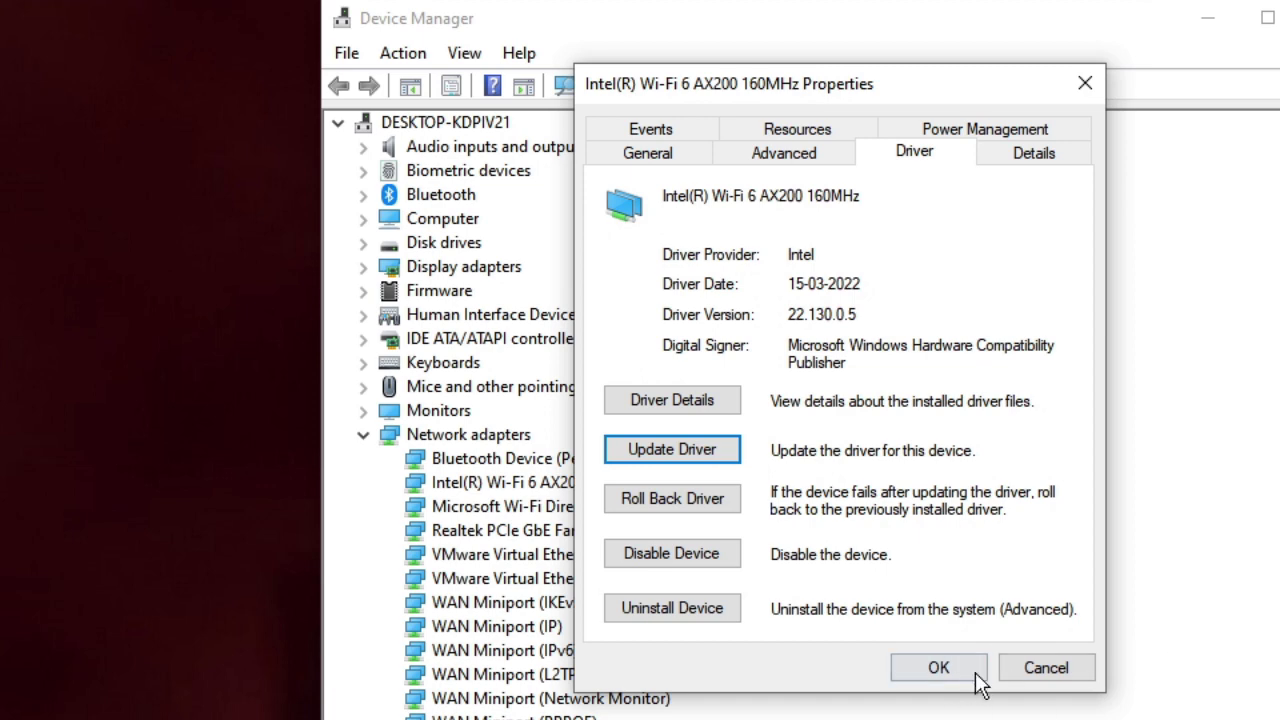
Step: Start uninstalling the Wi-Fi adapter, then cancel the uninstall confirmation
{"action": "left_click", "coordinate": [939, 668]}
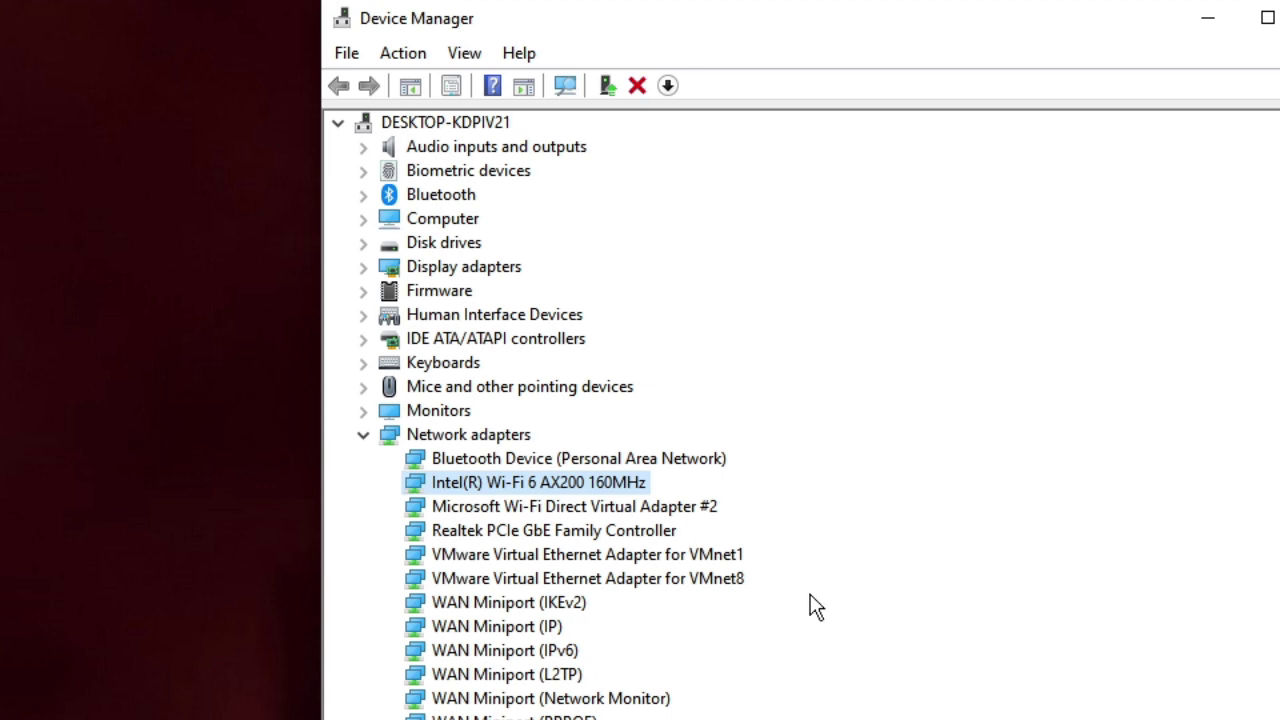
{"action": "right_click", "coordinate": [506, 490]}
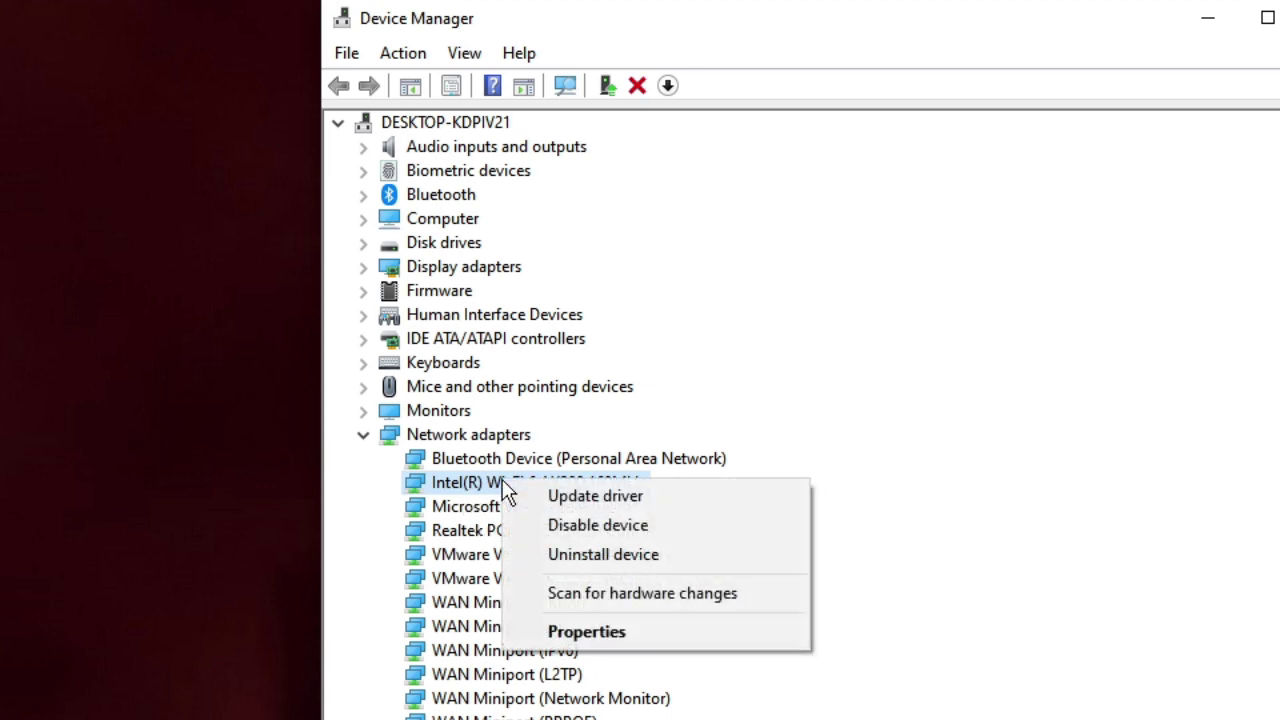
{"action": "left_click", "coordinate": [655, 562]}
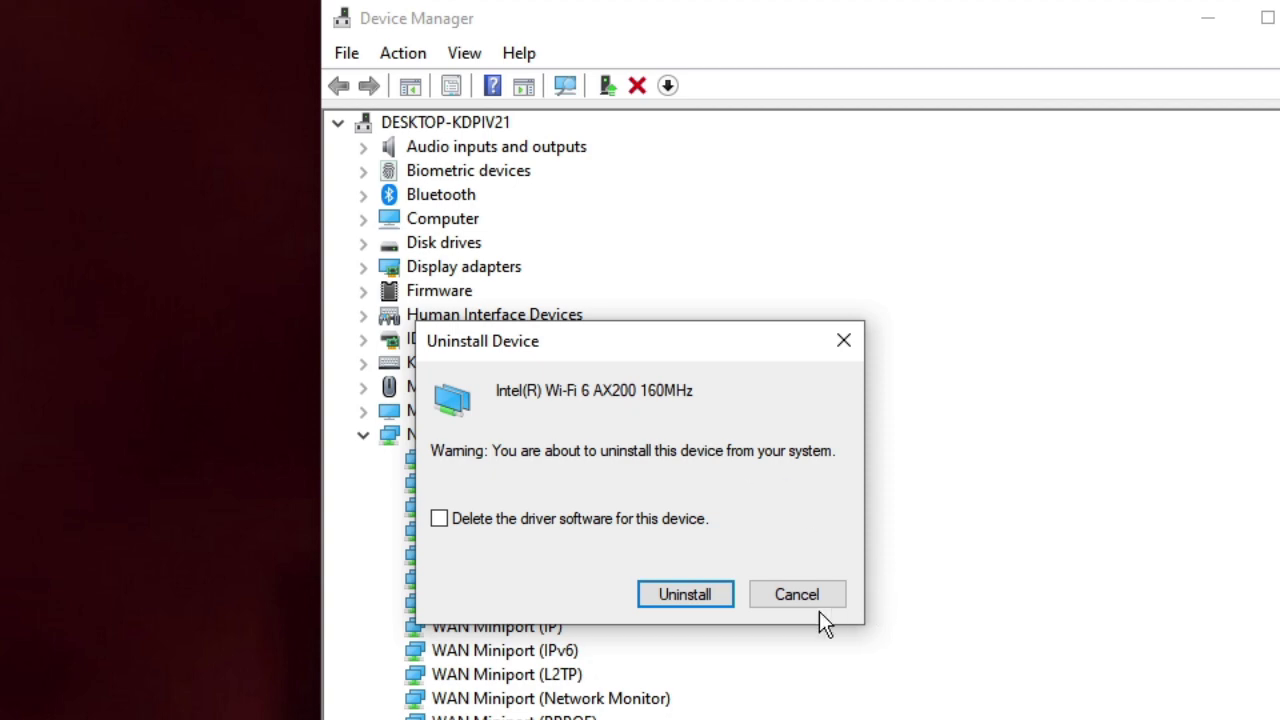
{"action": "left_click", "coordinate": [797, 596]}
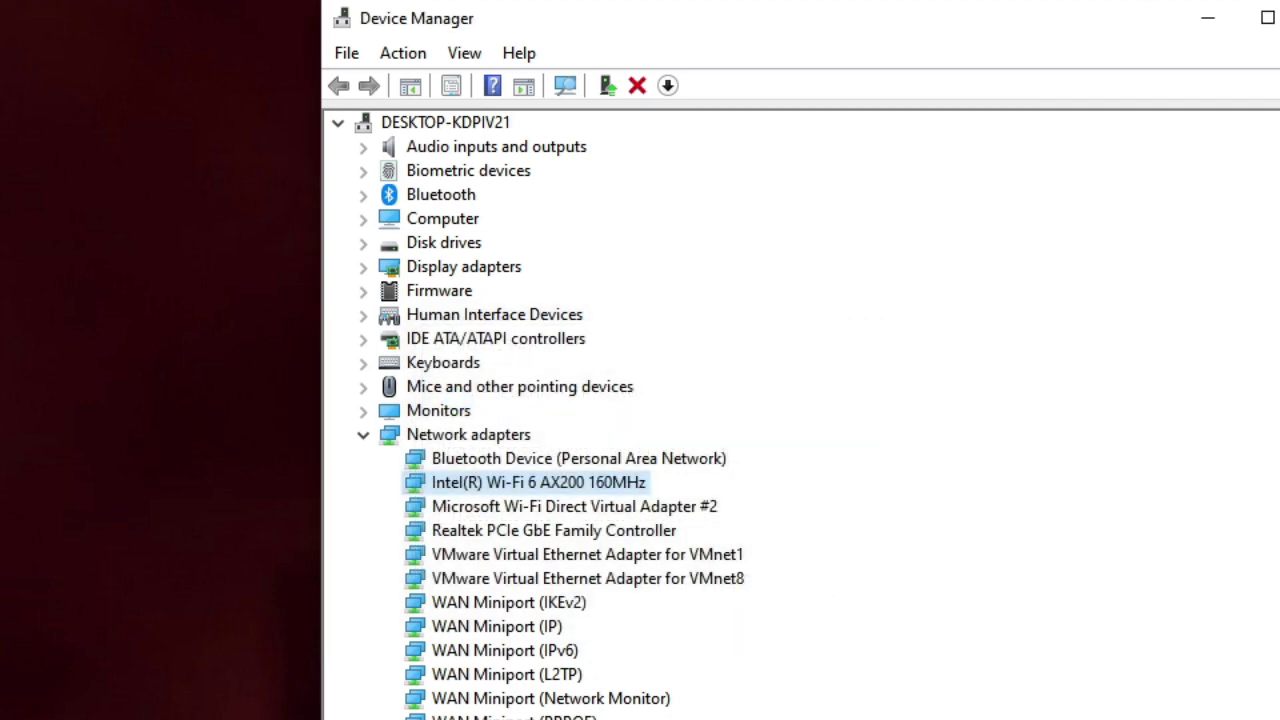
Step: Select the Intel(R) Wi-Fi 6 AX200 adapter under Network adapters and bring up its actions
{"action": "scroll", "coordinate": [625, 477], "scroll_direction": "down", "scroll_amount": 1}
{"action": "left_click", "coordinate": [553, 506]}
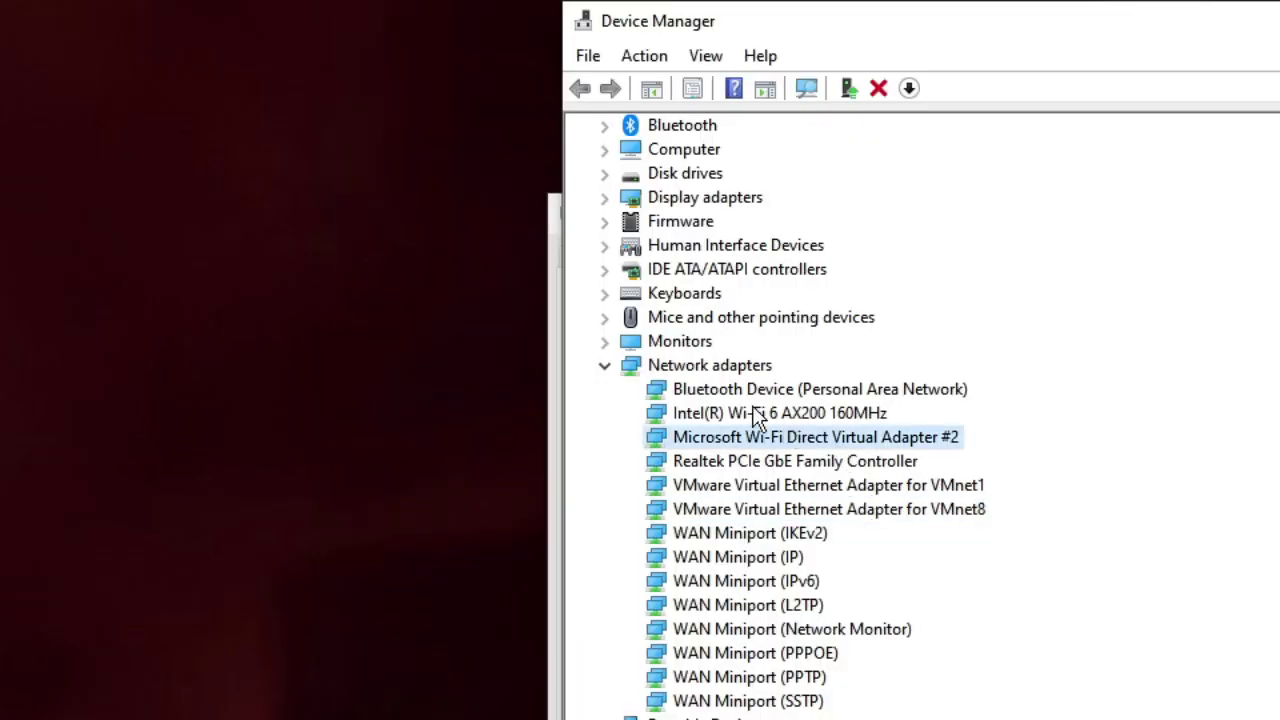
{"action": "left_click", "coordinate": [758, 416]}
{"action": "right_click", "coordinate": [806, 410]}
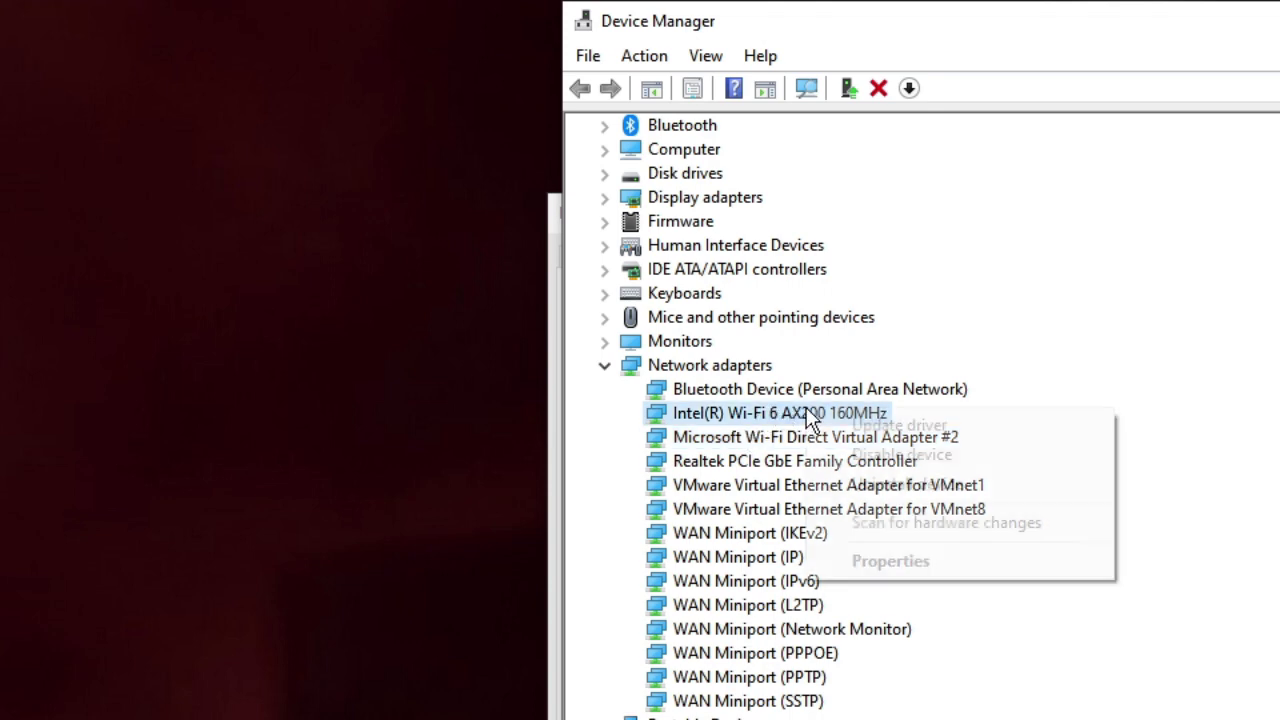
Step: Stop the computer turning off the Wi-Fi adapter to save power, then close Device Manager
{"action": "left_click", "coordinate": [905, 556]}
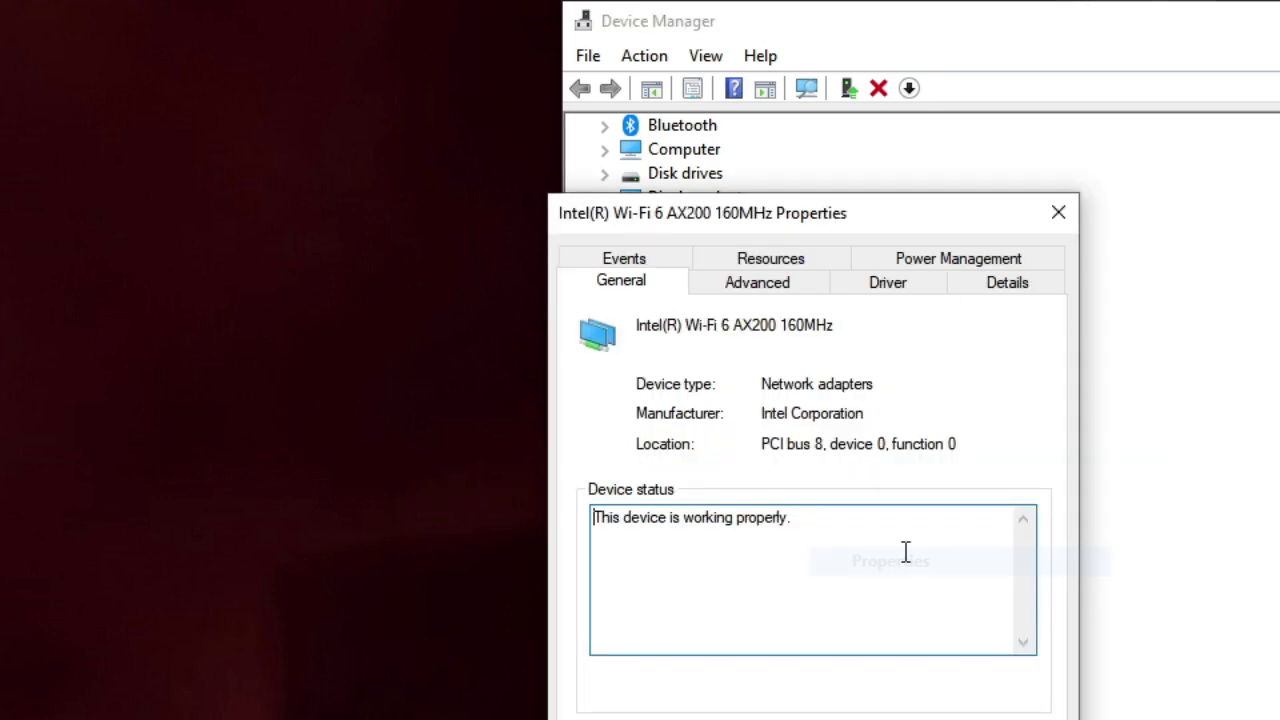
{"action": "left_click", "coordinate": [978, 262]}
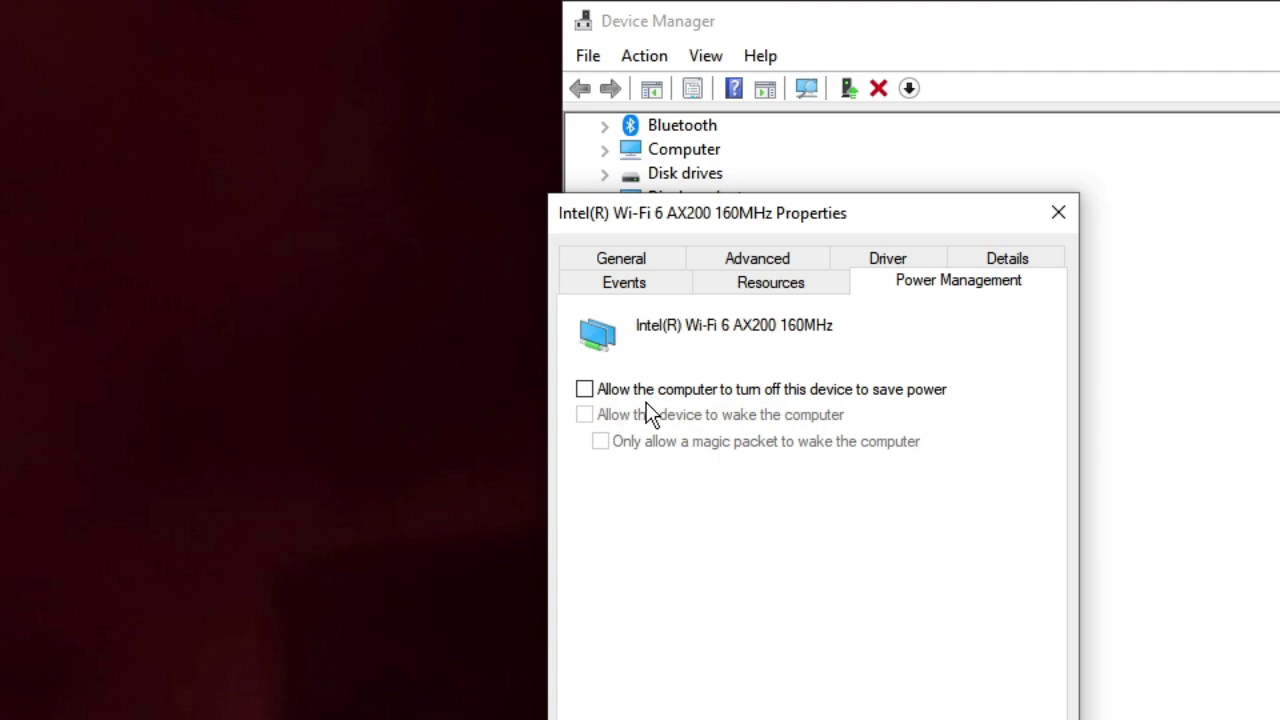
{"action": "key", "text": "Return"}
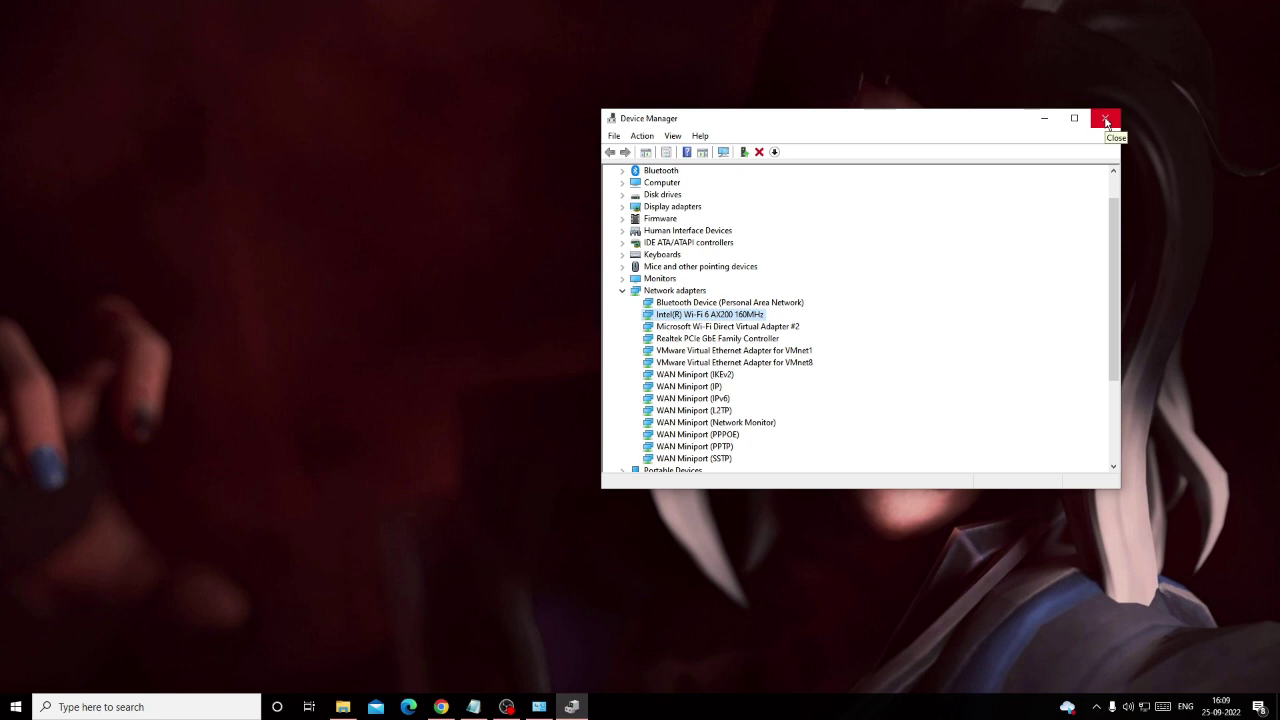
{"action": "left_click", "coordinate": [1104, 120]}
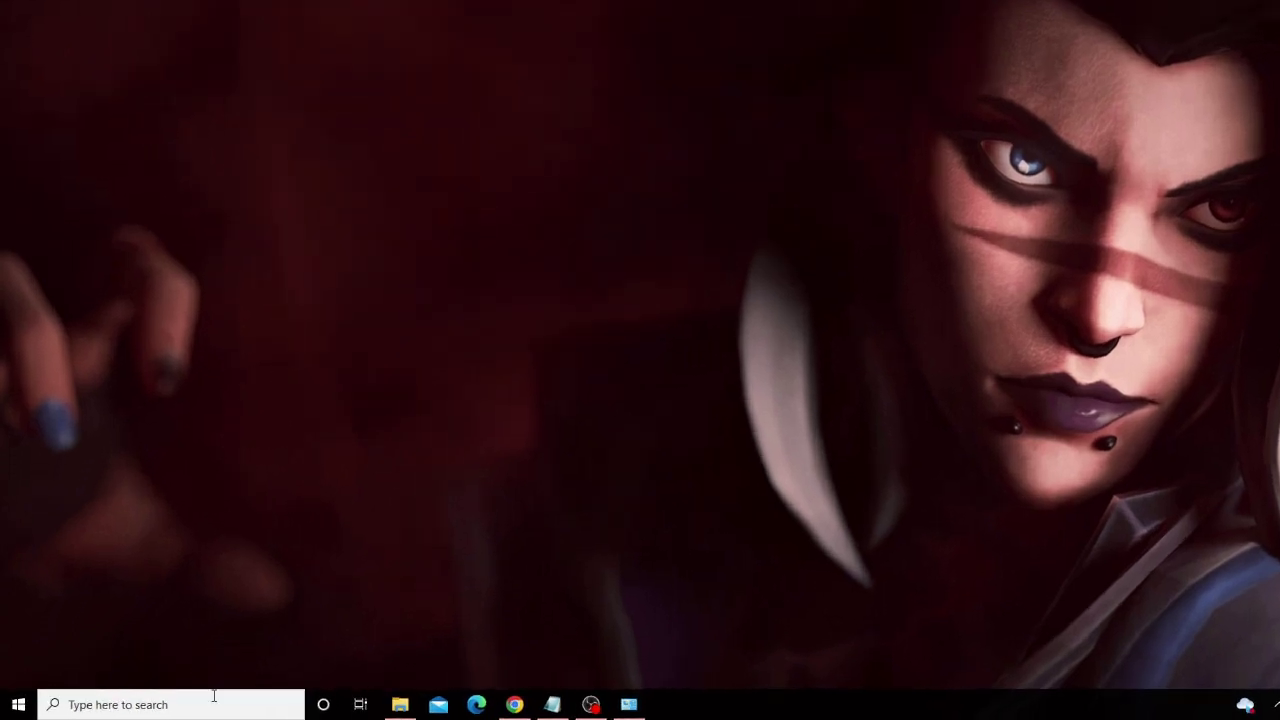
Step: Launch Command Prompt as administrator from a 'cmd' search
{"action": "left_click", "coordinate": [184, 704]}
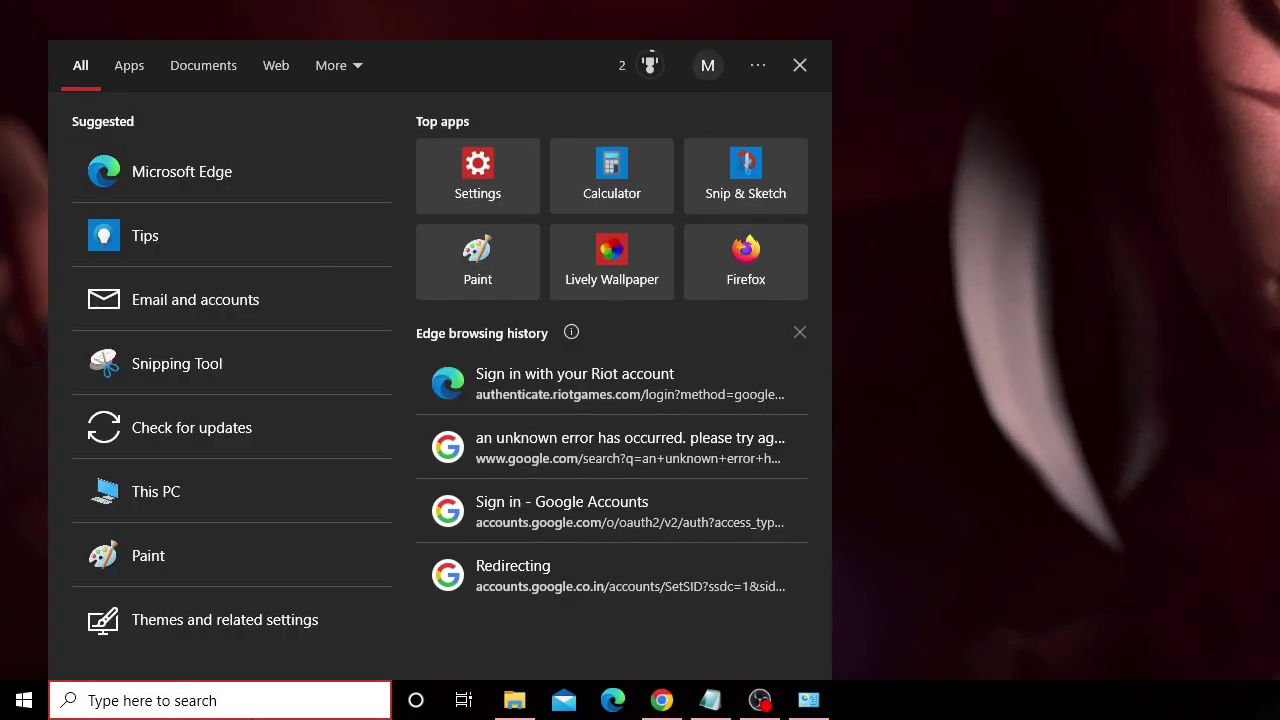
{"action": "type", "text": "cmd"}
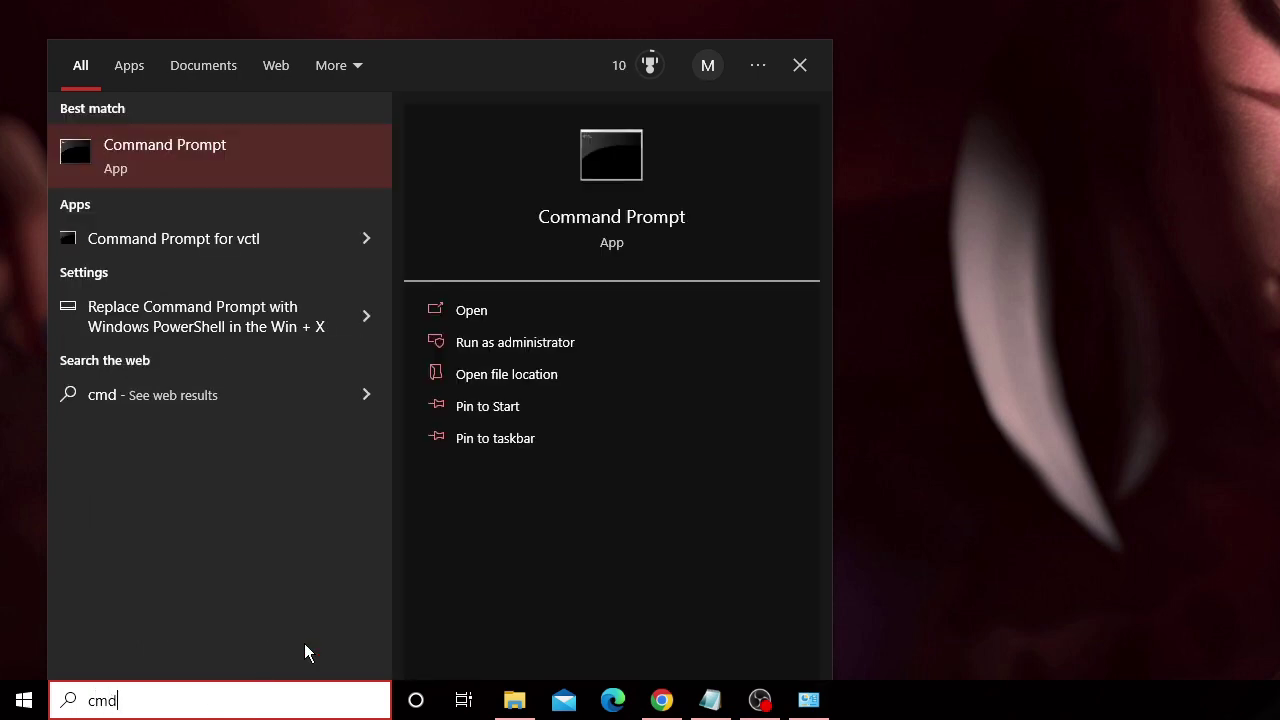
{"action": "left_click", "coordinate": [567, 335]}
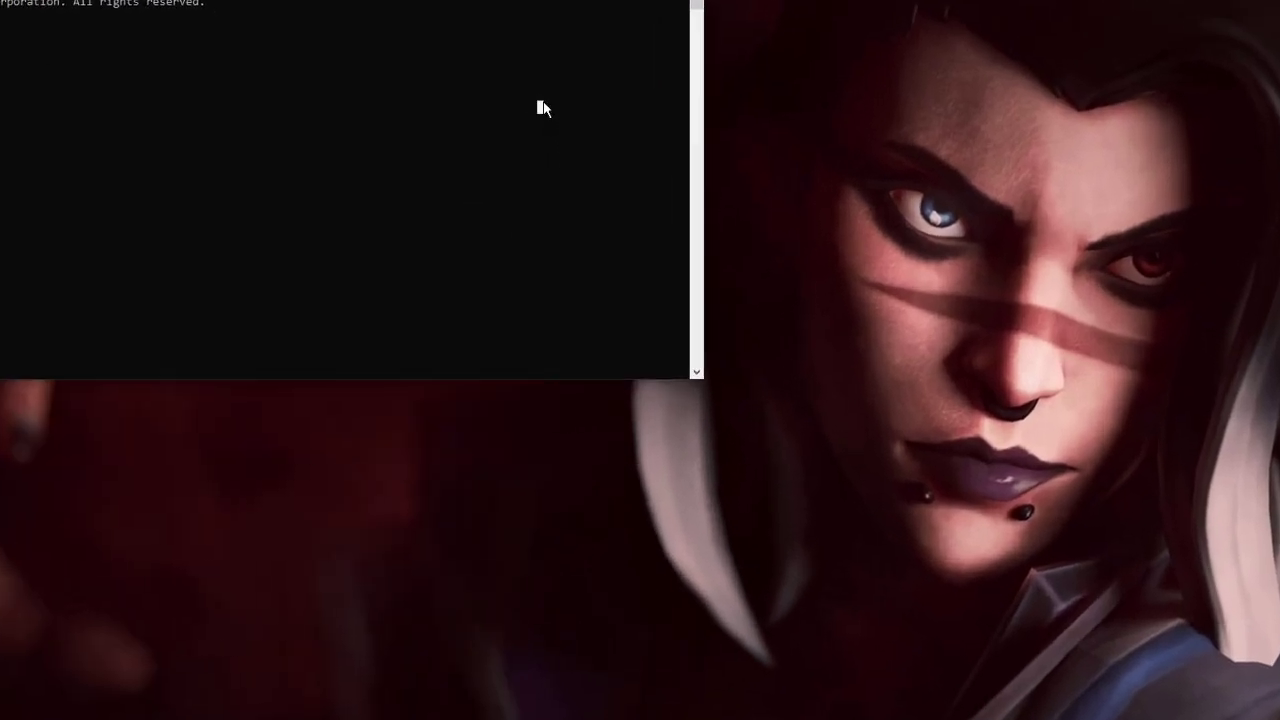
{"action": "left_click", "coordinate": [760, 20]}
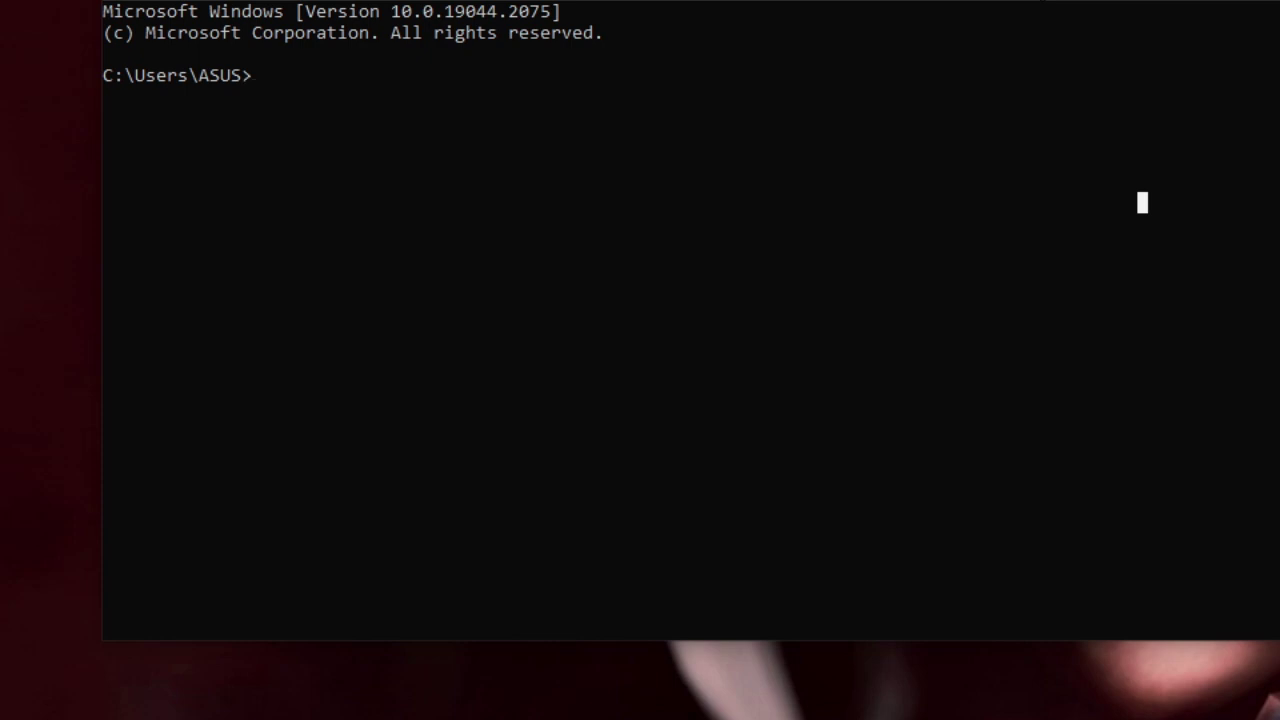
Step: Run netsh winsock reset catalog to reset the Winsock Catalog
{"action": "type", "text": "netsh wins"}
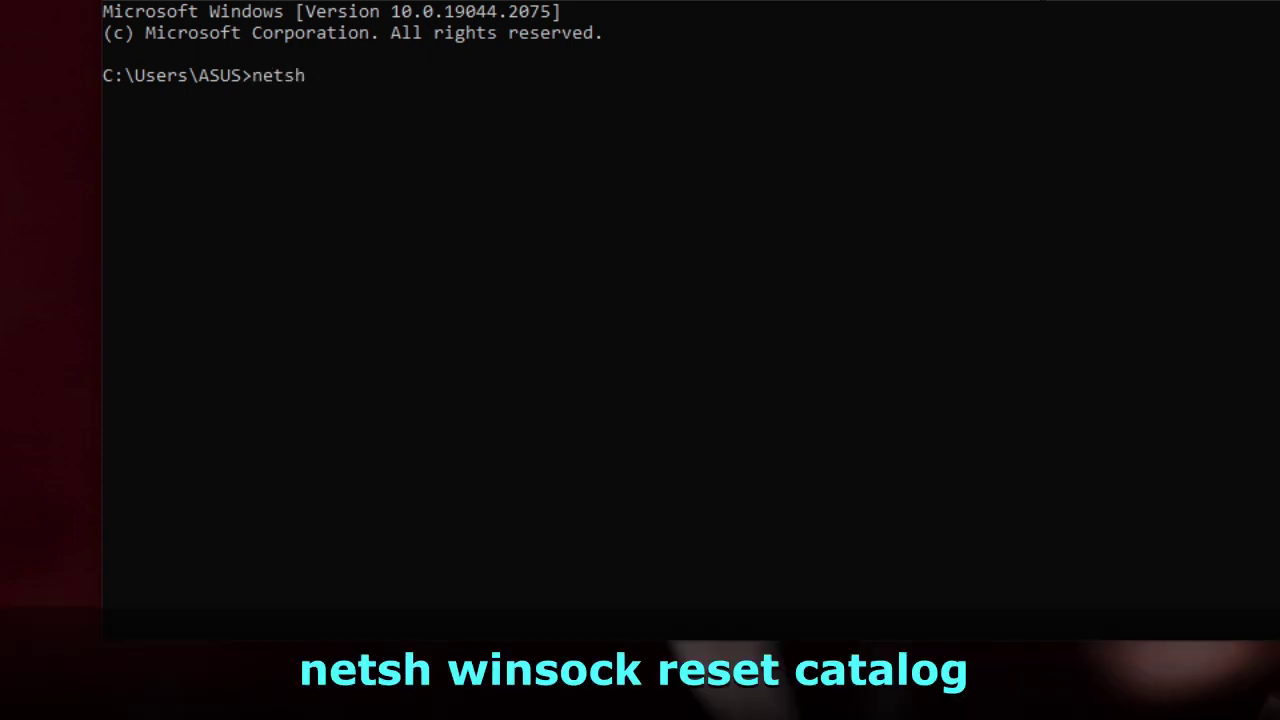
{"action": "type", "text": "ock reser"}
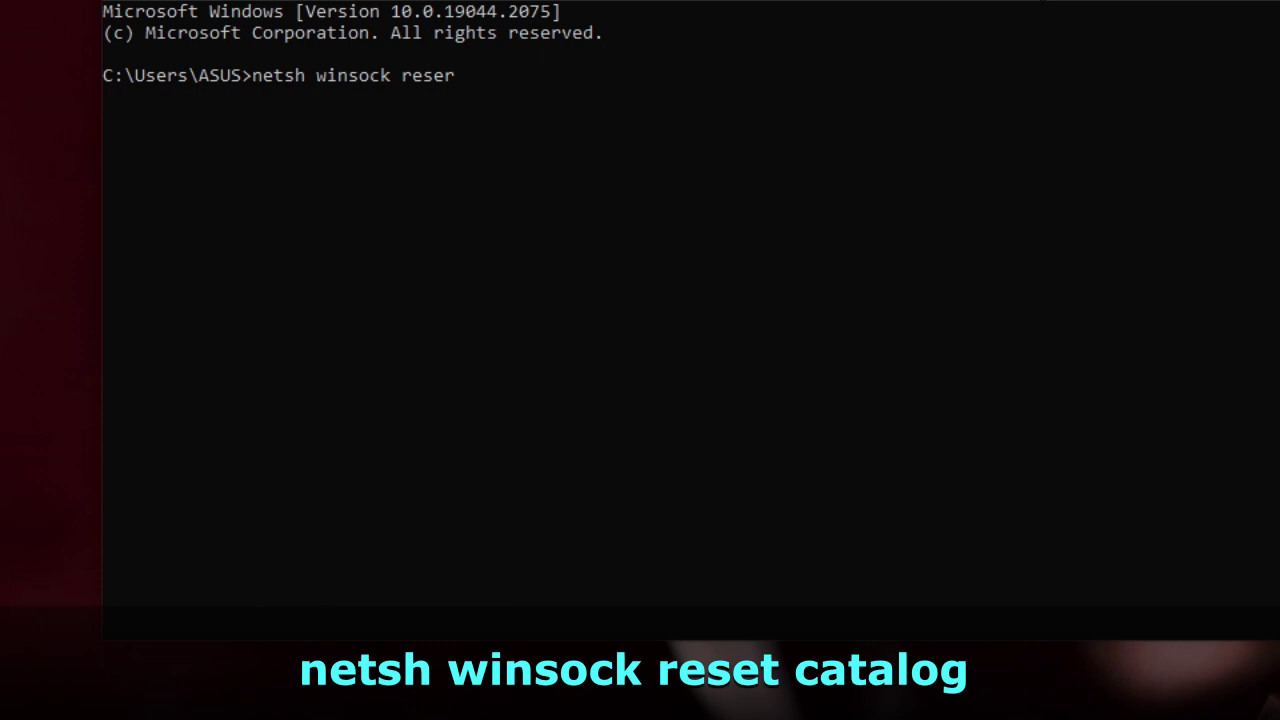
{"action": "type", "text": " cara"}
{"action": "key", "text": "BackSpace"}
{"action": "key", "text": "BackSpace"}
{"action": "type", "text": "talog"}
{"action": "key", "text": "Left"}
{"action": "key", "text": "Left"}
{"action": "key", "text": "Left"}
{"action": "key", "text": "Left"}
{"action": "key", "text": "Left"}
{"action": "key", "text": "Left"}
{"action": "key", "text": "Left"}
{"action": "key", "text": "Left"}
{"action": "key", "text": "BackSpace"}
{"action": "type", "text": "t"}
{"action": "key", "text": "End"}
{"action": "key", "text": "Return"}
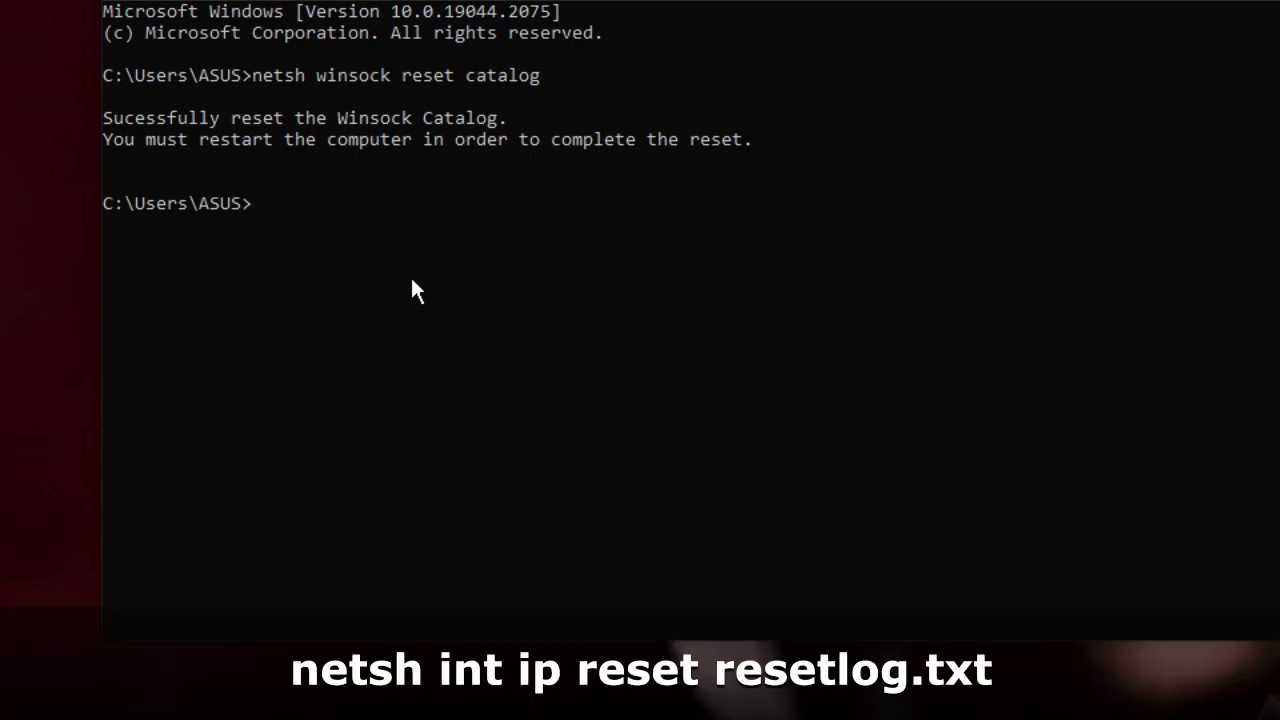
Step: Reset the TCP/IP stack with netsh int ip reset resetlog.txt
{"action": "type", "text": "netsh int ip"}
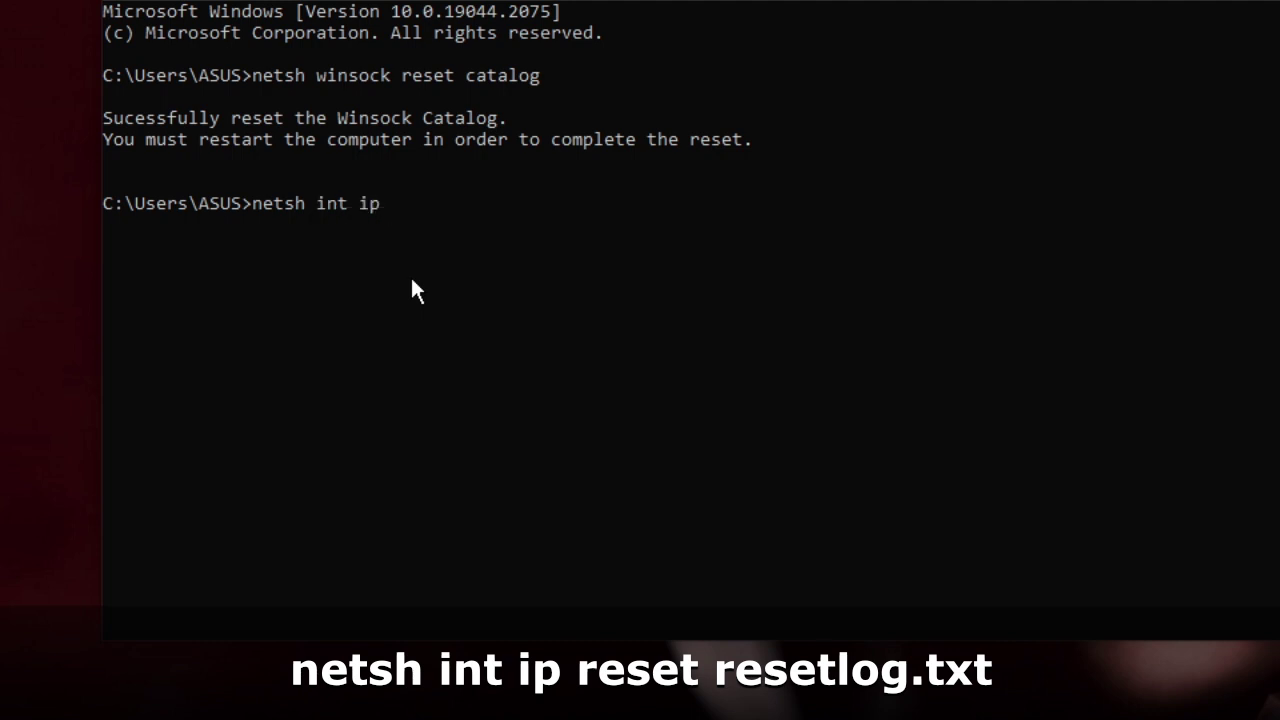
{"action": "type", "text": " reset resetlog.t"}
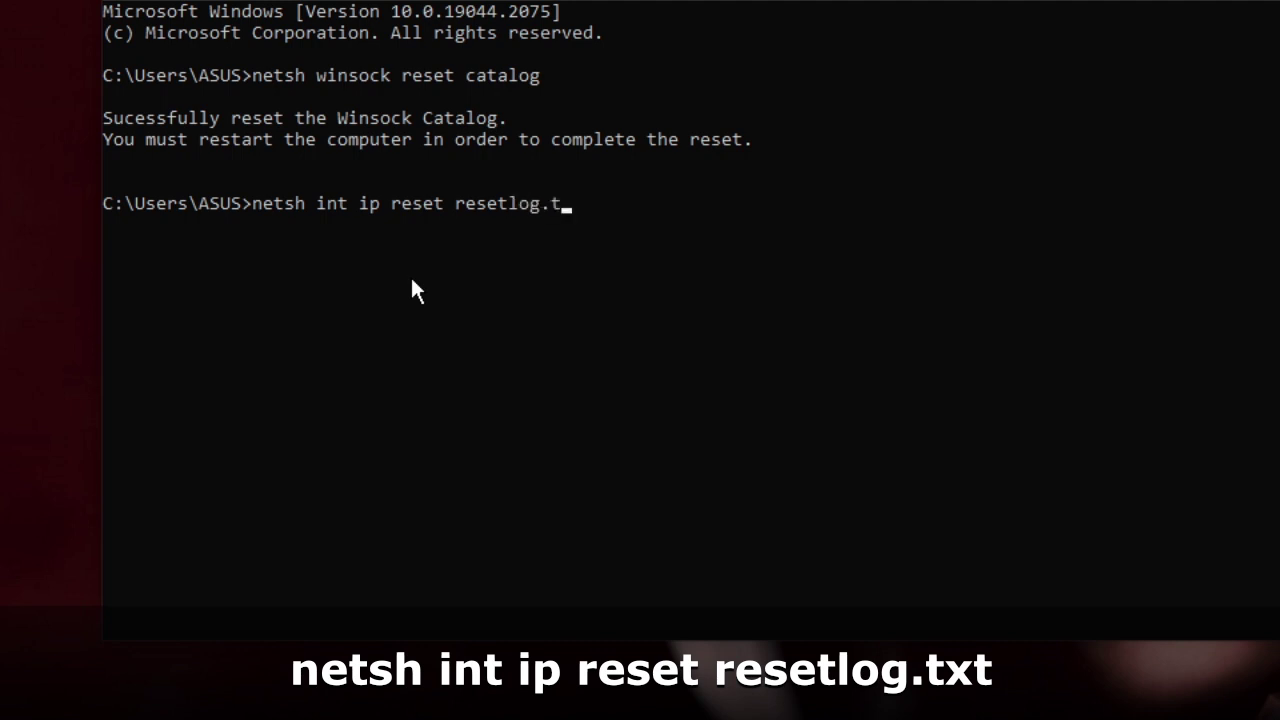
{"action": "type", "text": "xt"}
{"action": "key", "text": "Return"}
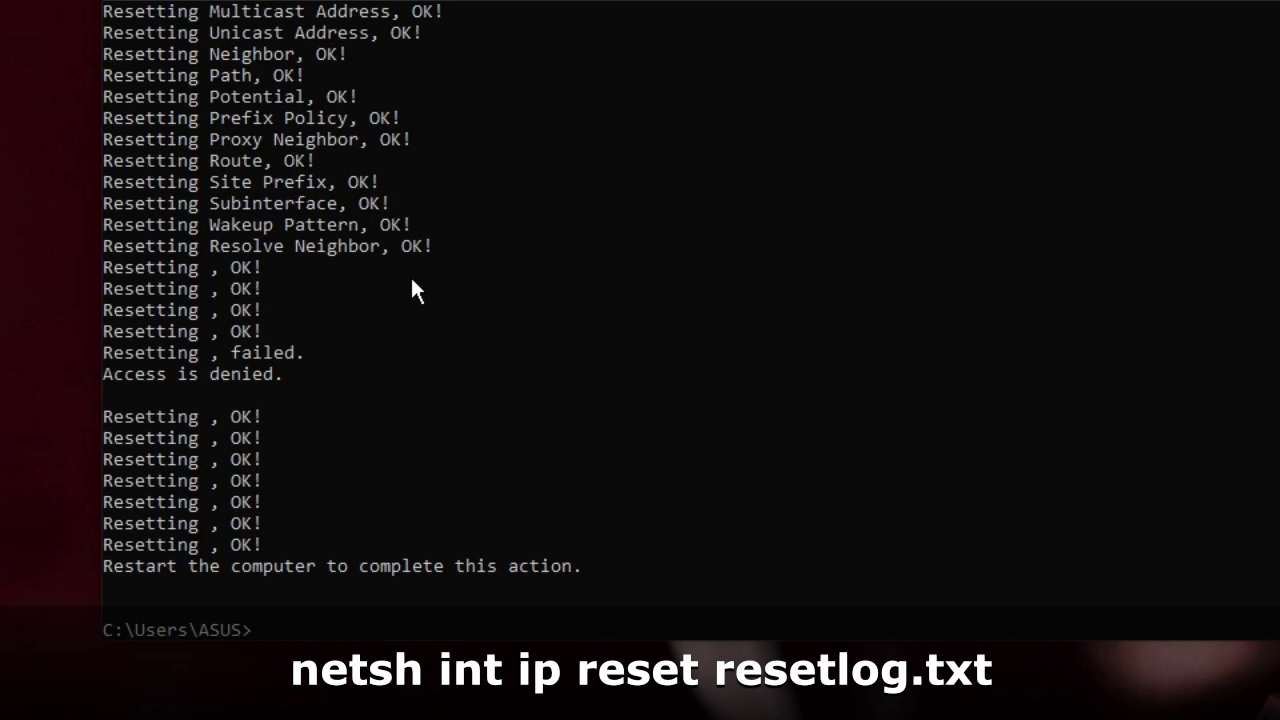
{"action": "scroll", "coordinate": [412, 281], "scroll_direction": "down", "scroll_amount": 2}
Step: Flush the DNS cache with ipconfig /flushdns, then search Windows for 'services'
{"action": "left_click", "coordinate": [300, 505]}
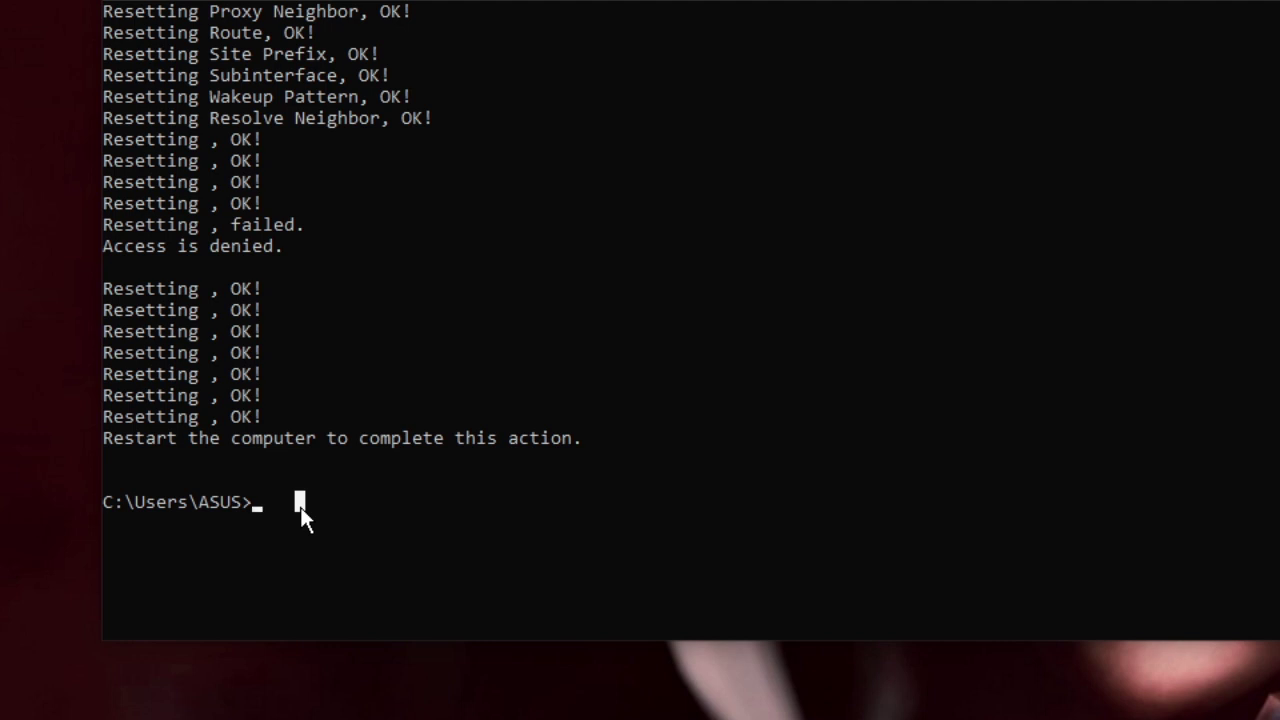
{"action": "type", "text": "ipco"}
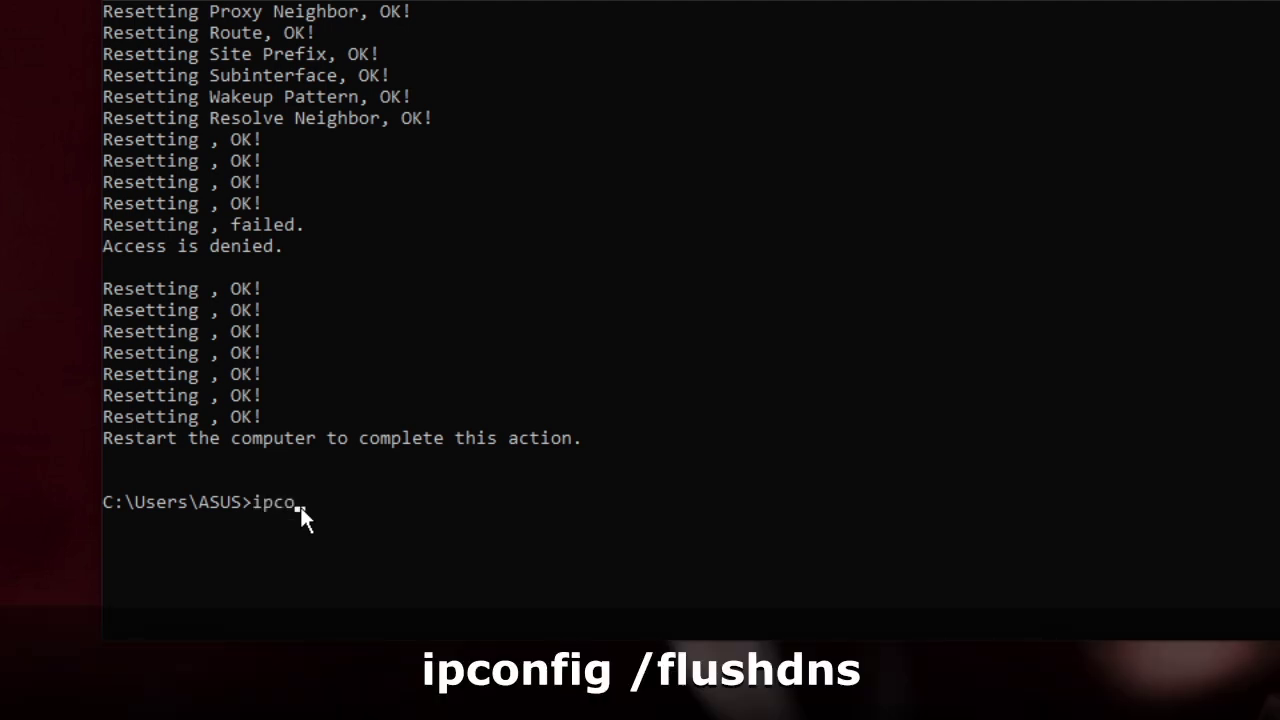
{"action": "type", "text": "nfig /flushdns"}
{"action": "key", "text": "Return"}
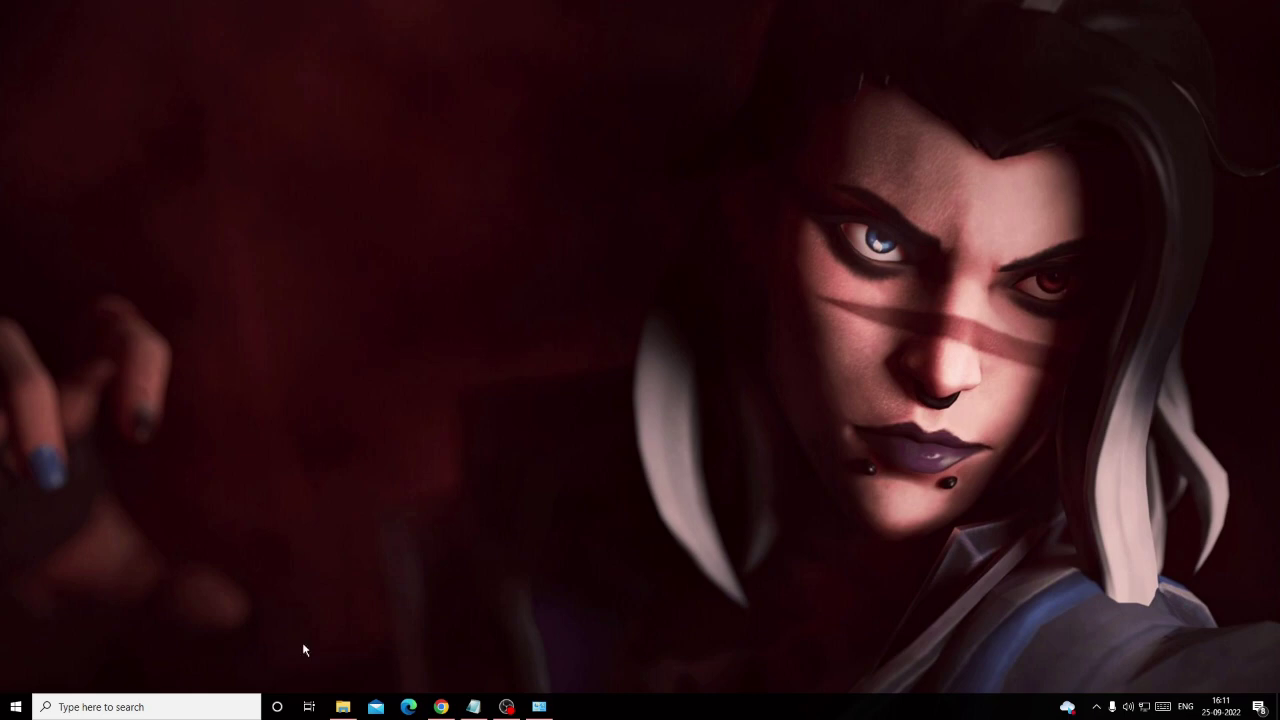
{"action": "left_click", "coordinate": [151, 707]}
{"action": "type", "text": "ser"}
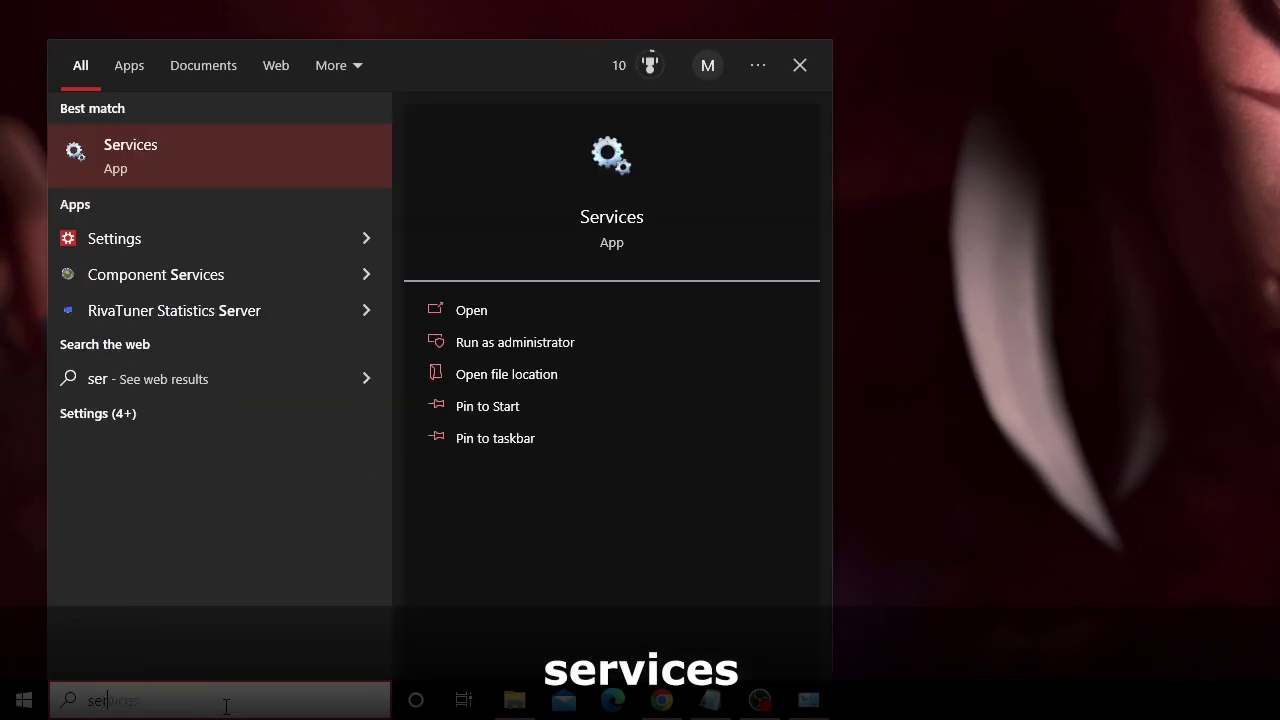
{"action": "type", "text": "vices"}
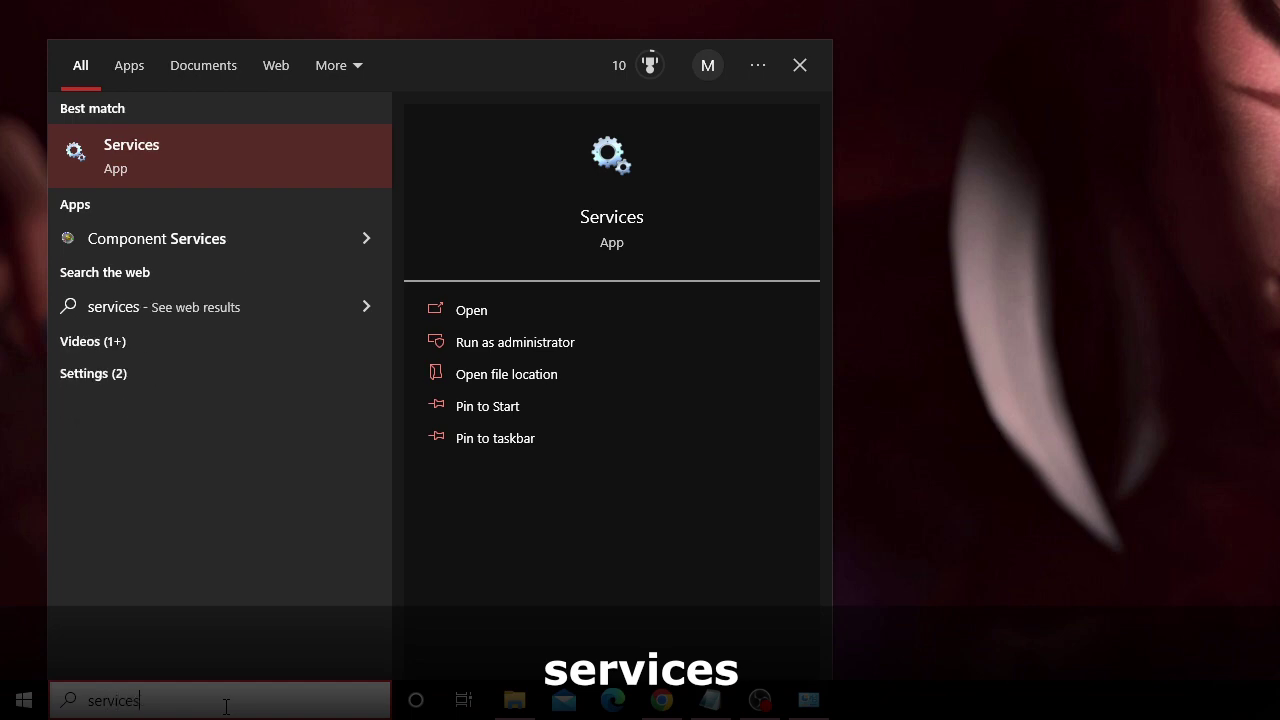
Step: Open Services and confirm DHCP Client is Running with Automatic startup
{"action": "left_click", "coordinate": [217, 159]}
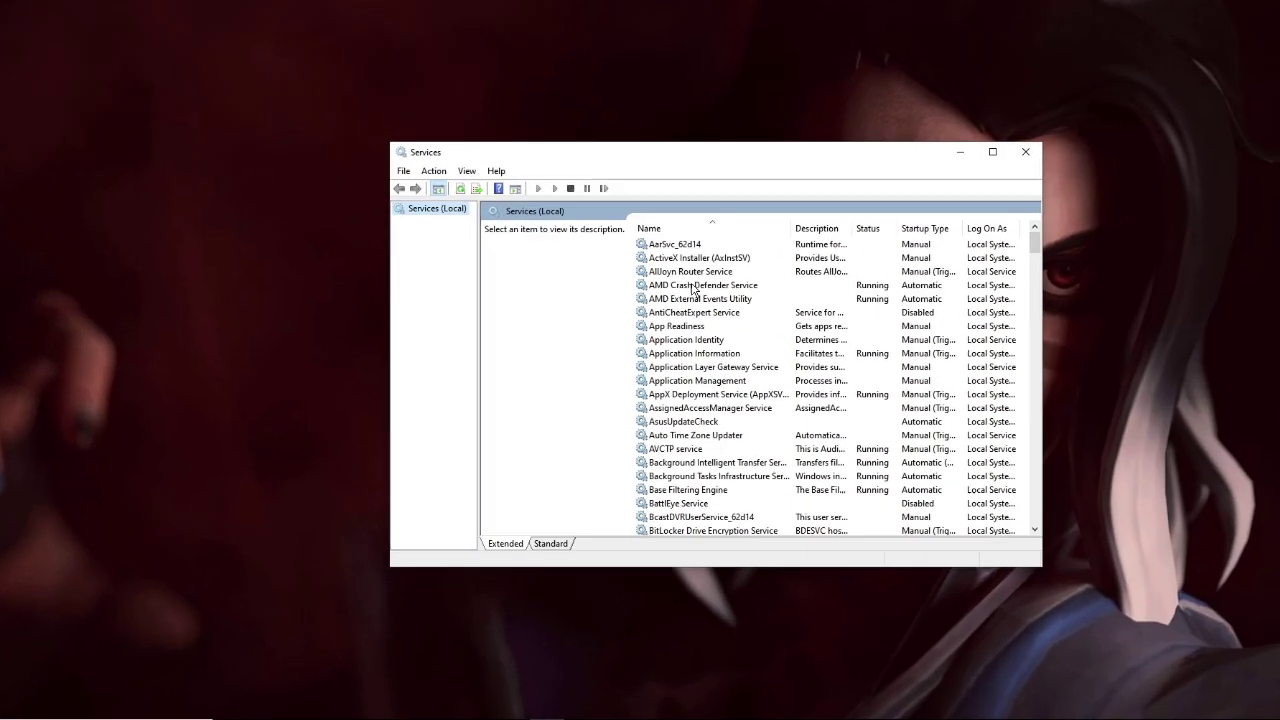
{"action": "left_click", "coordinate": [692, 289]}
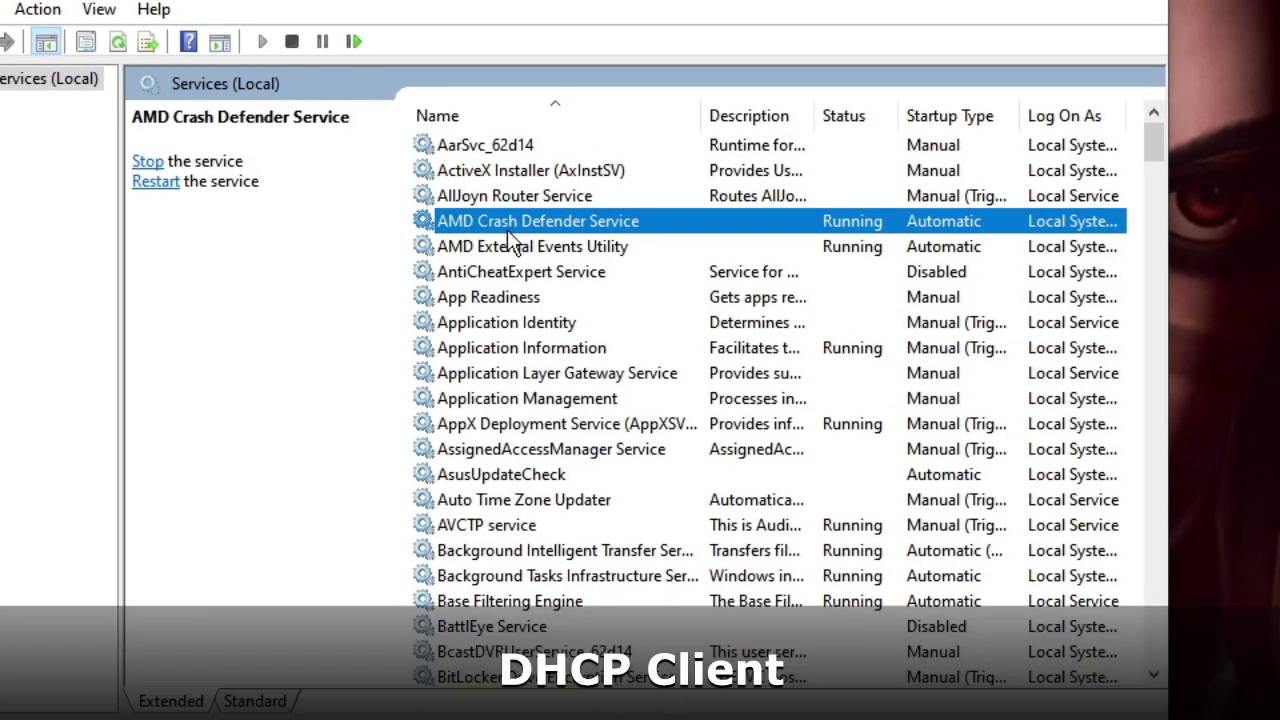
{"action": "left_click", "coordinate": [492, 322]}
{"action": "key", "text": "d"}
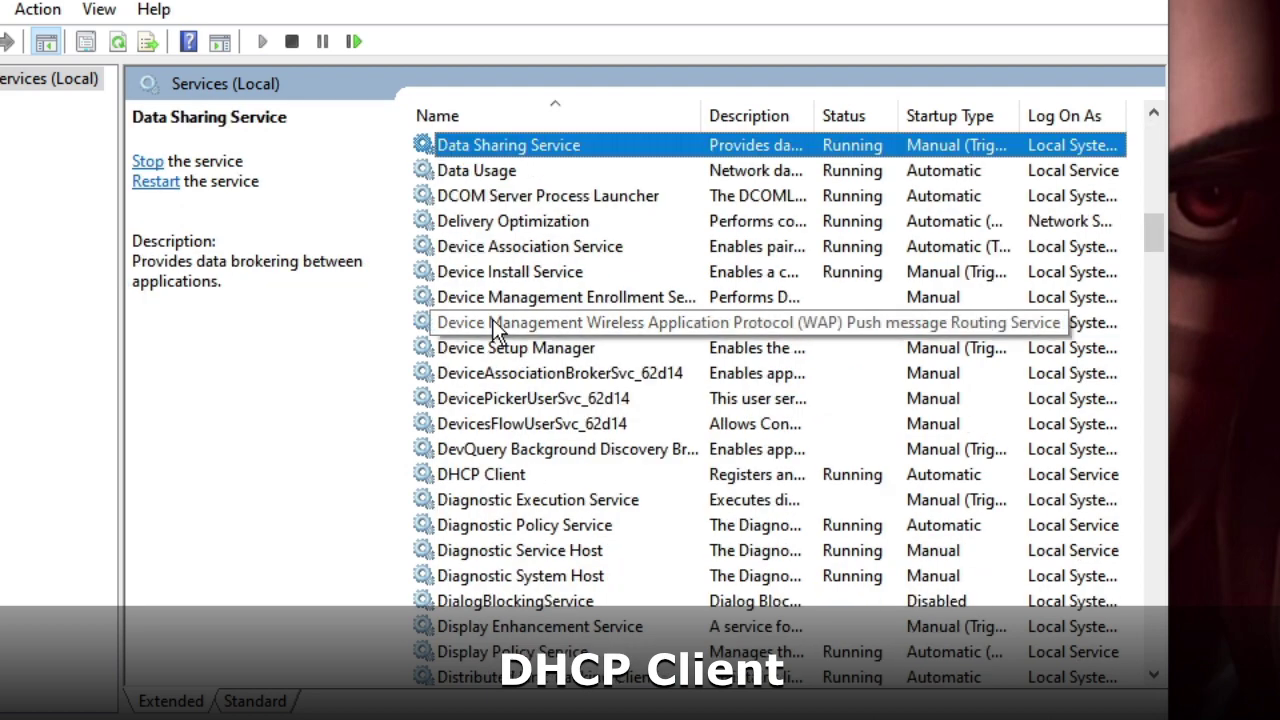
{"action": "scroll", "coordinate": [497, 390], "scroll_direction": "down", "scroll_amount": 1}
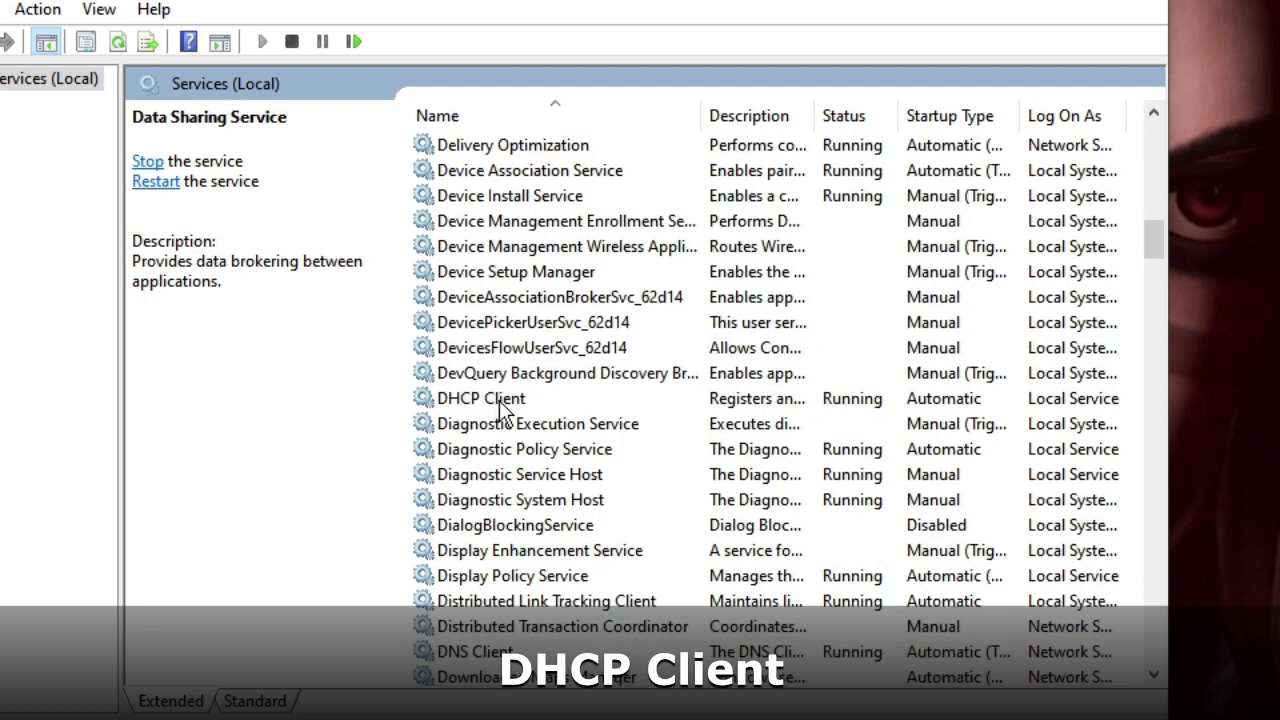
{"action": "left_click", "coordinate": [514, 399]}
{"action": "double_click", "coordinate": [519, 397]}
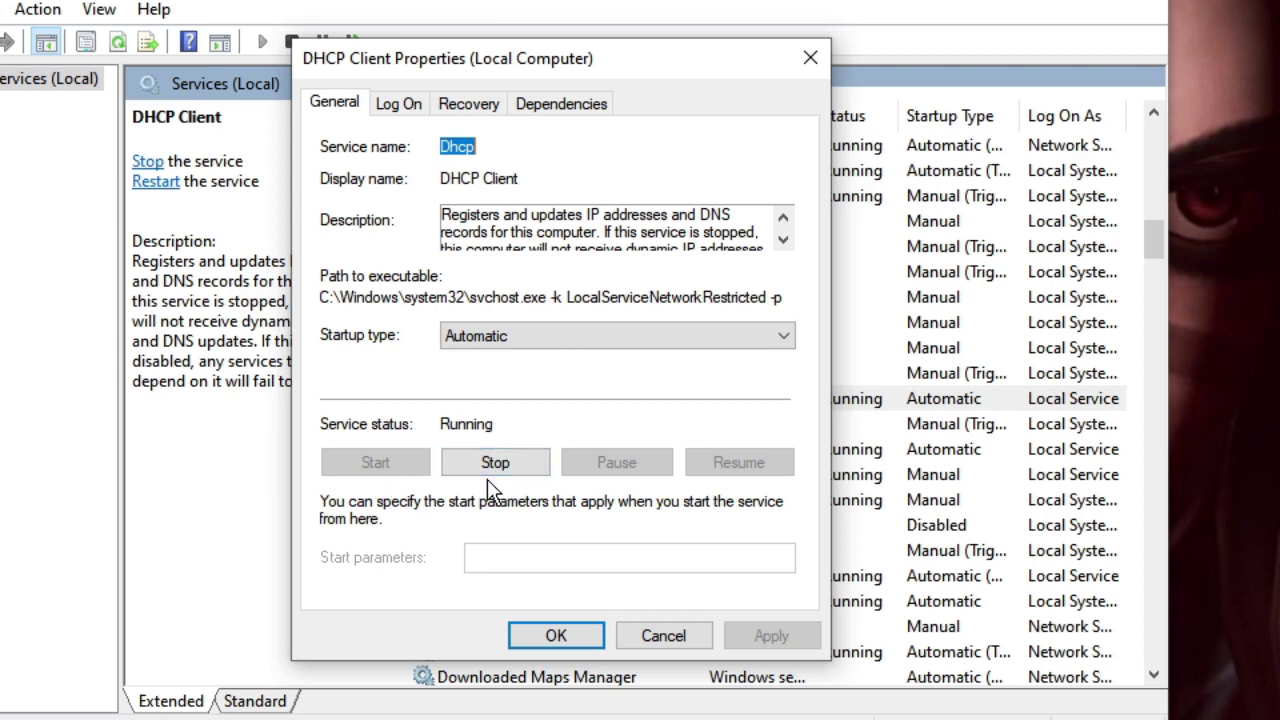
{"action": "left_click", "coordinate": [556, 638]}
Step: Confirm WLAN AutoConfig is Running with Automatic startup, then close Services to the desktop
{"action": "left_click", "coordinate": [540, 452]}
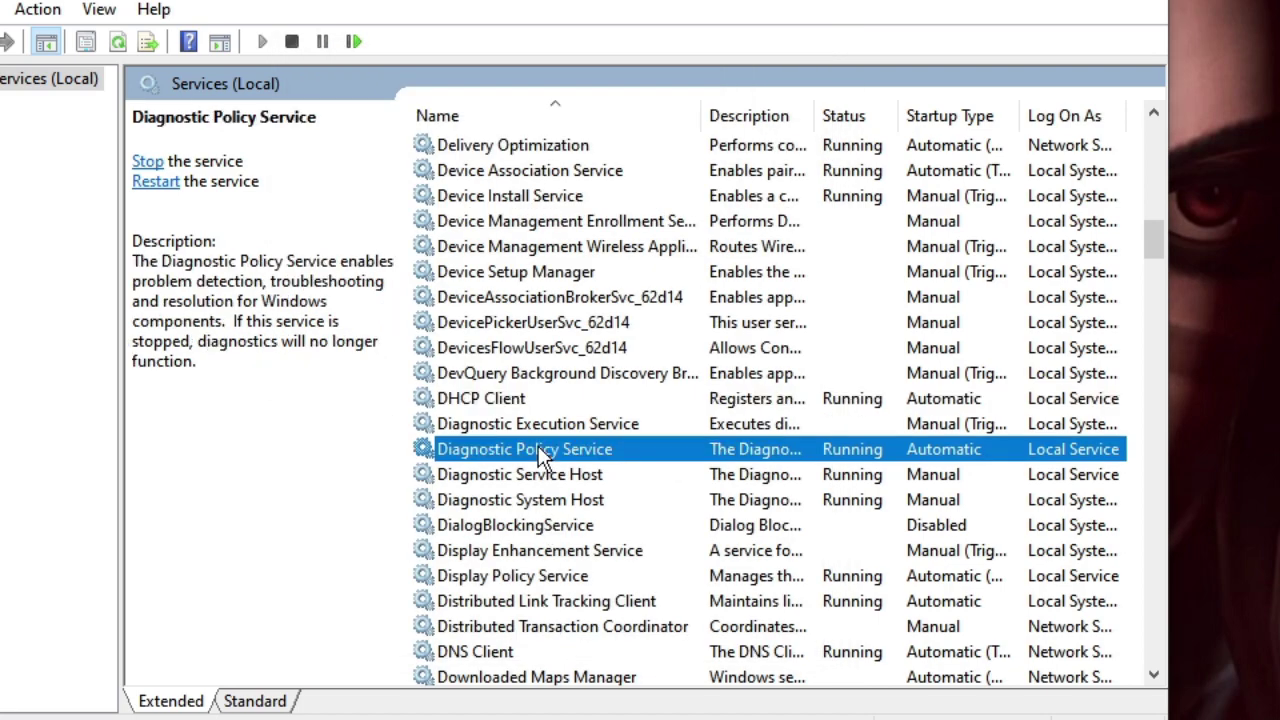
{"action": "key", "text": "w"}
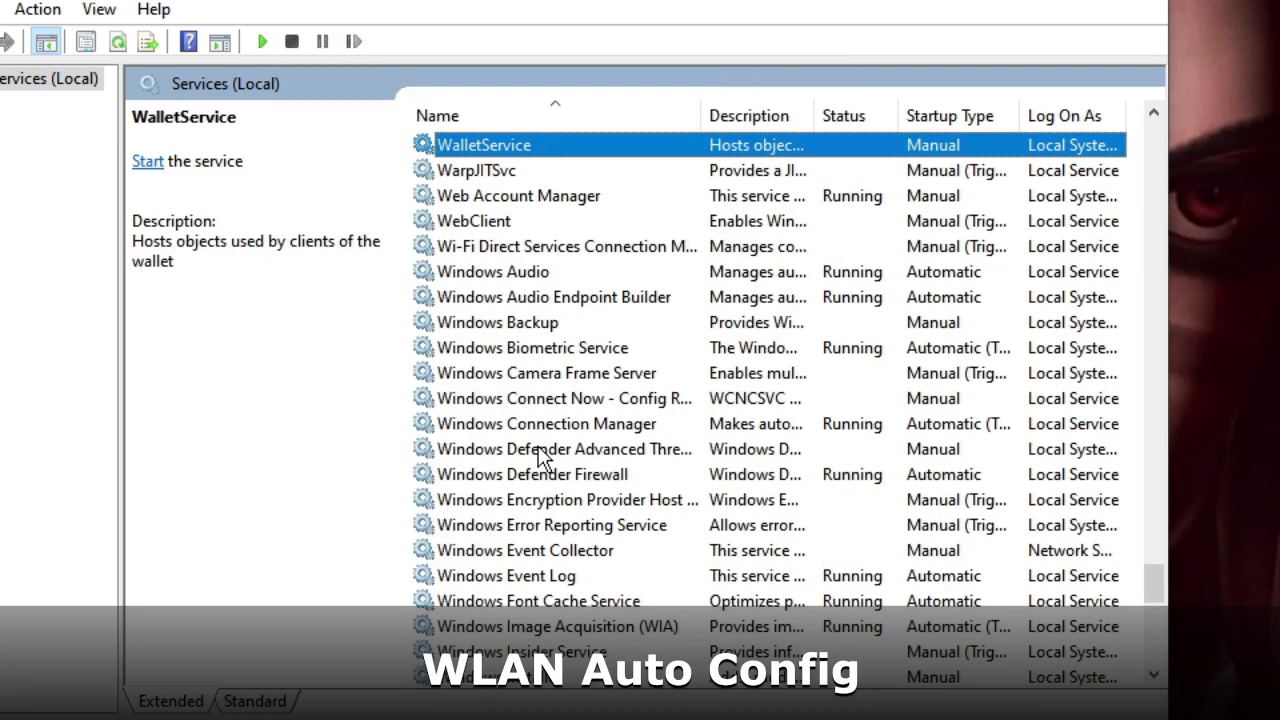
{"action": "scroll", "coordinate": [540, 455], "scroll_direction": "down", "scroll_amount": 7}
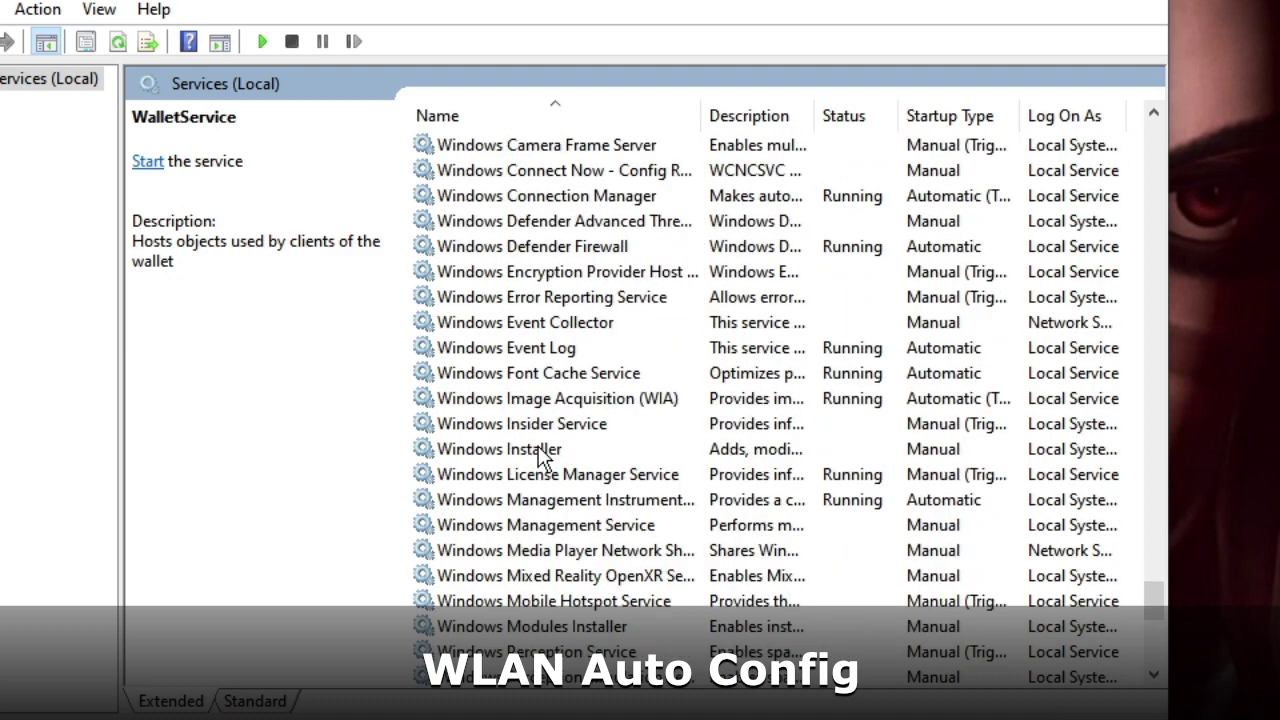
{"action": "scroll", "coordinate": [540, 455], "scroll_direction": "down", "scroll_amount": 3}
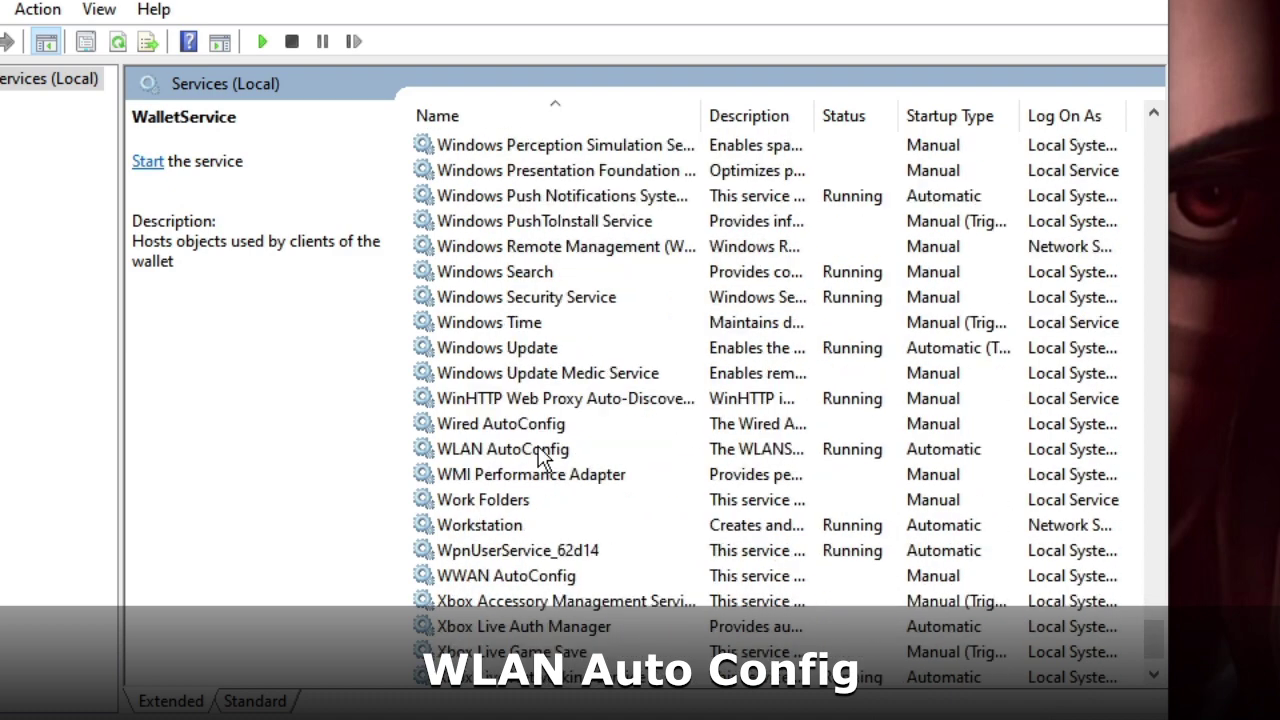
{"action": "scroll", "coordinate": [540, 455], "scroll_direction": "down", "scroll_amount": 1}
{"action": "left_click", "coordinate": [537, 399]}
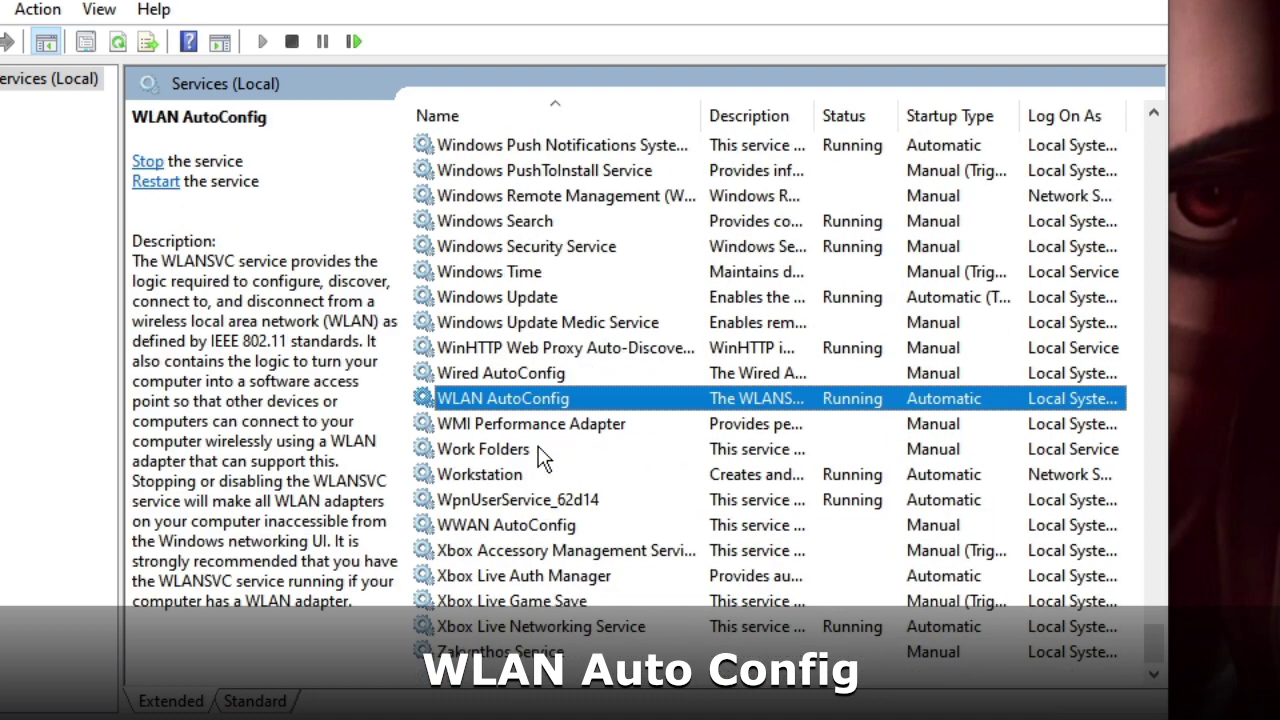
{"action": "double_click", "coordinate": [535, 403]}
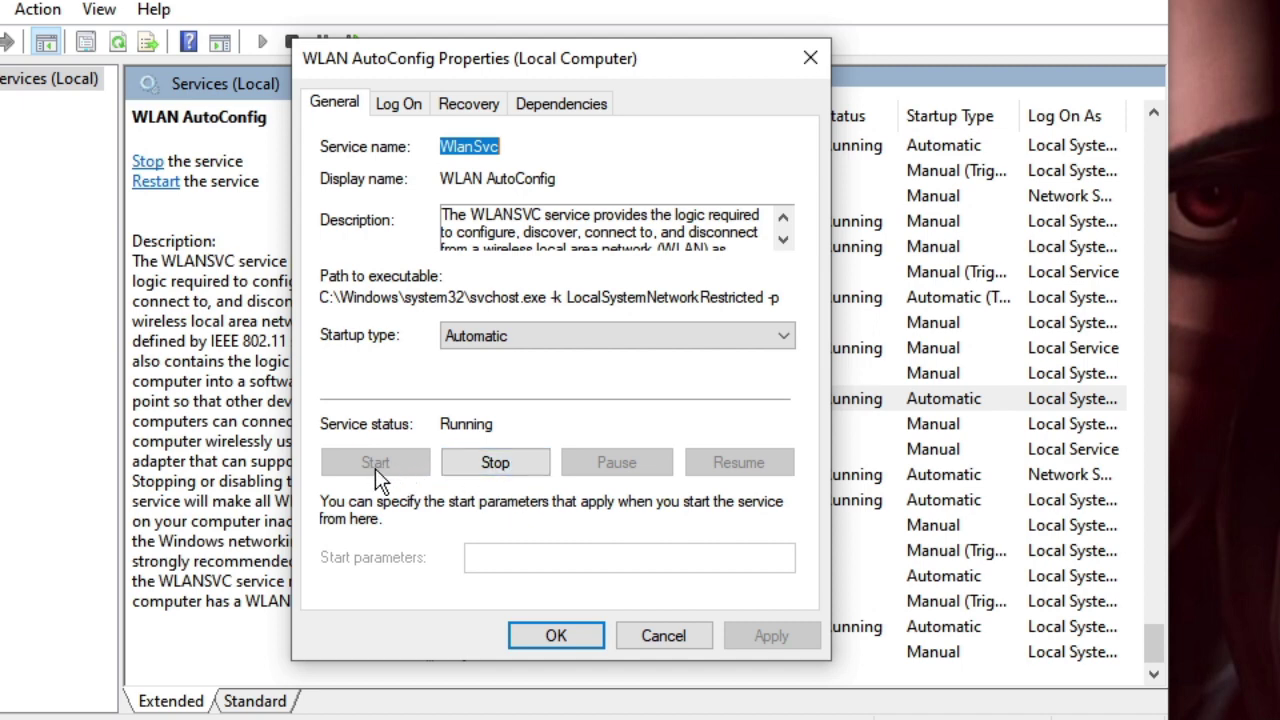
{"action": "left_click", "coordinate": [556, 637]}
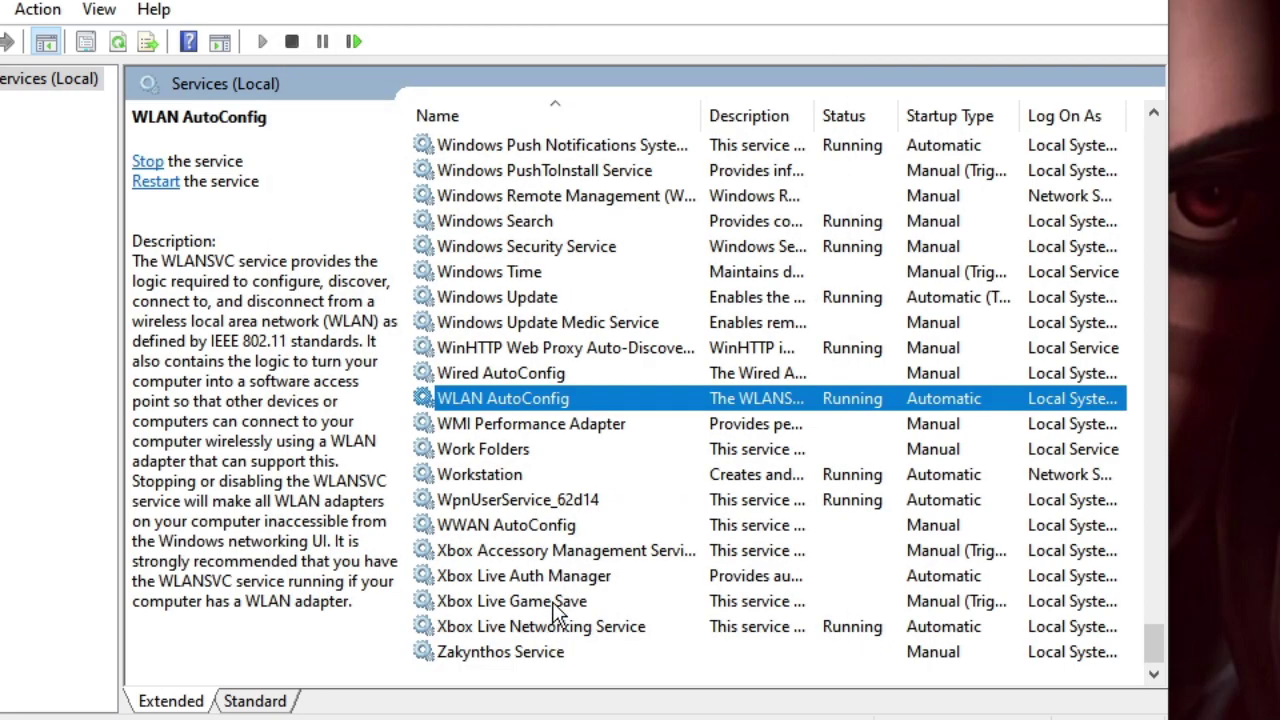
{"action": "type", "text": "network"}
{"action": "key", "text": "super+d"}
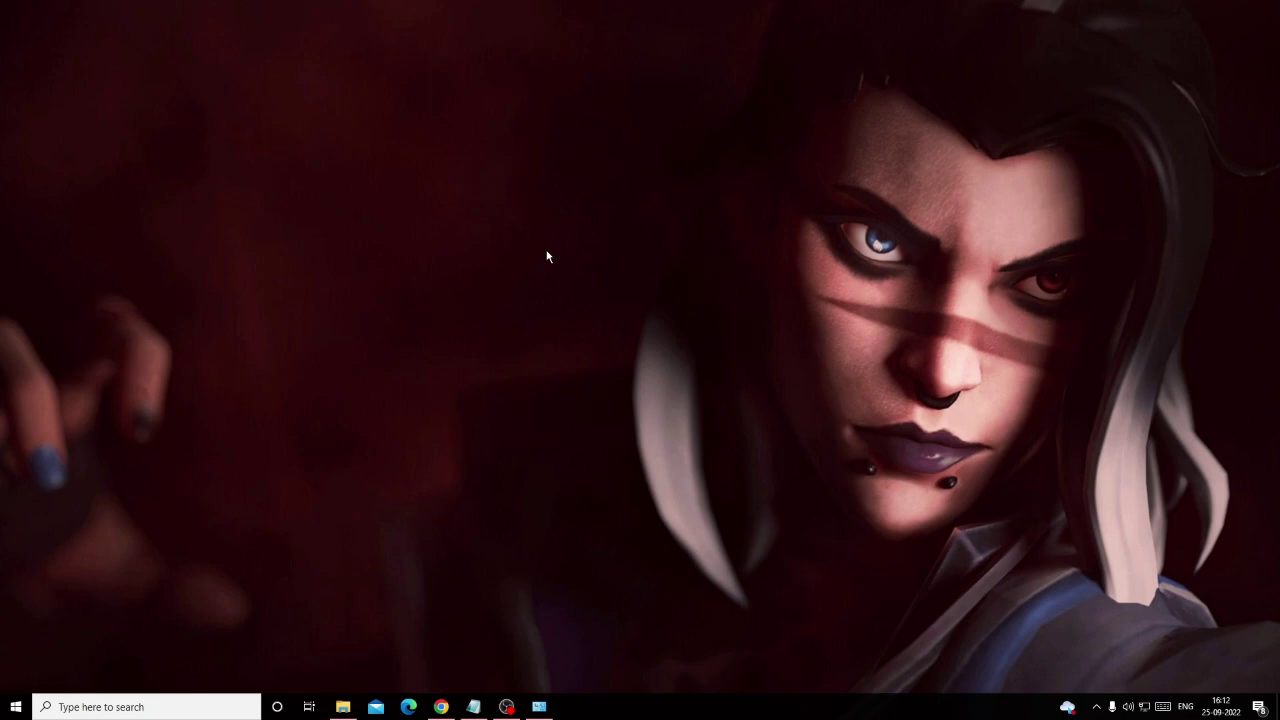
Step: Open ncpa.cpl, show the Wi-Fi adapter's properties and select Internet Protocol Version 4 (TCP/IPv4)
{"action": "left_click", "coordinate": [195, 705]}
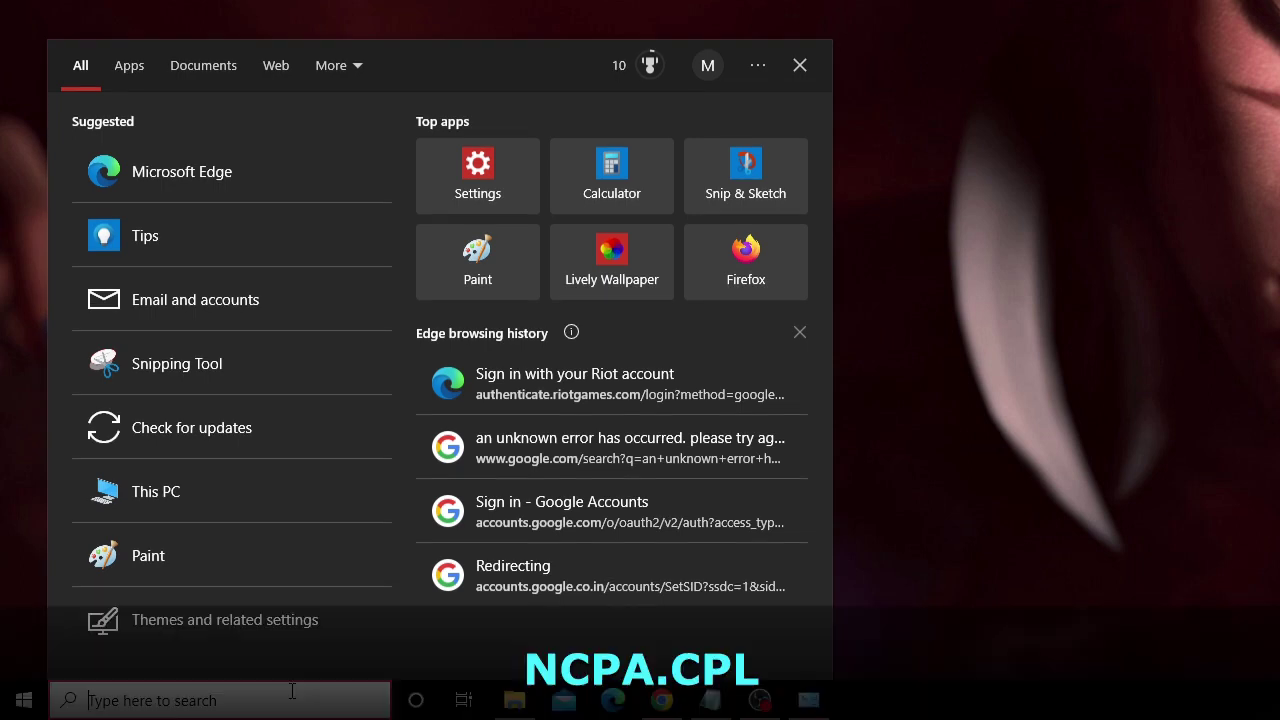
{"action": "type", "text": "ncpa.cpl"}
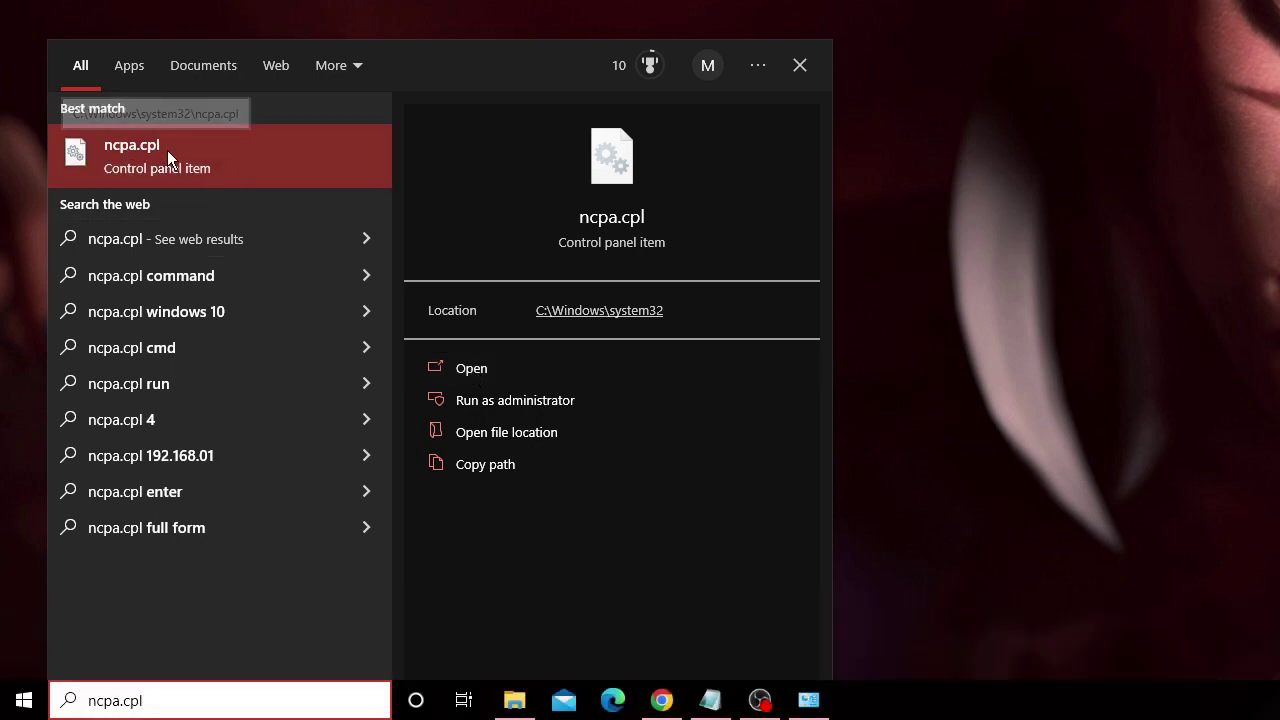
{"action": "left_click", "coordinate": [305, 163]}
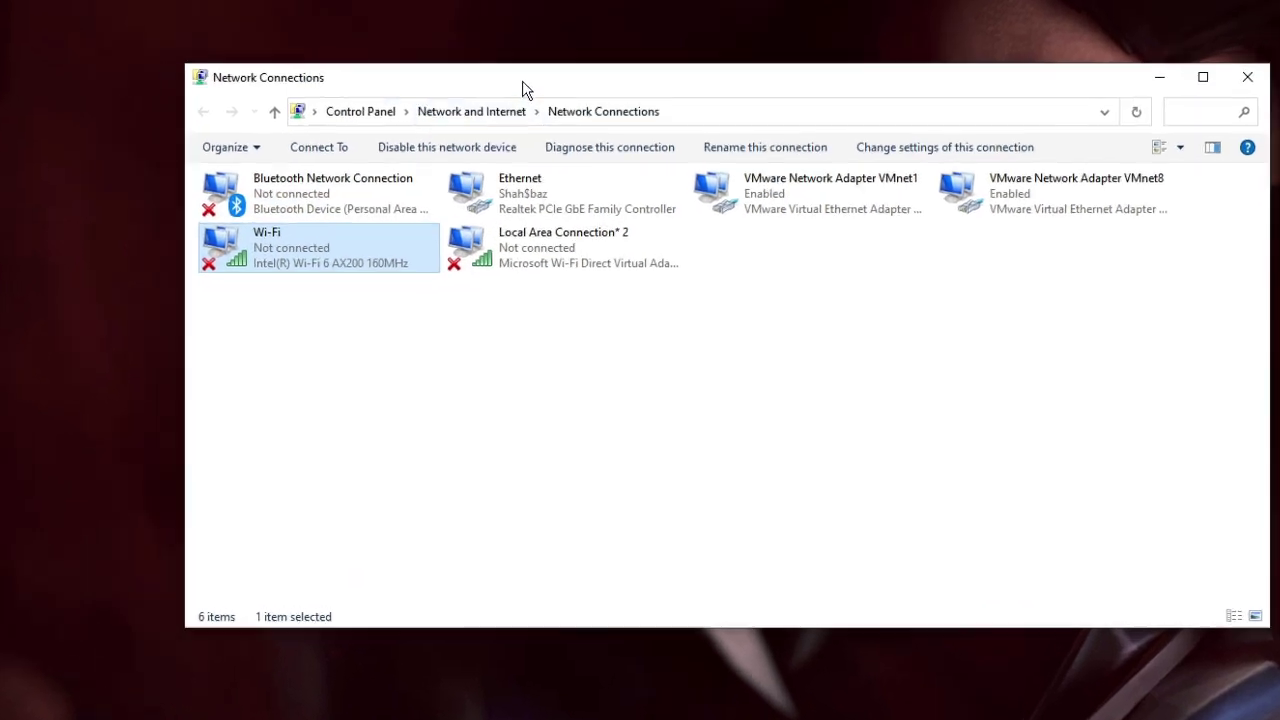
{"action": "key", "text": "F2"}
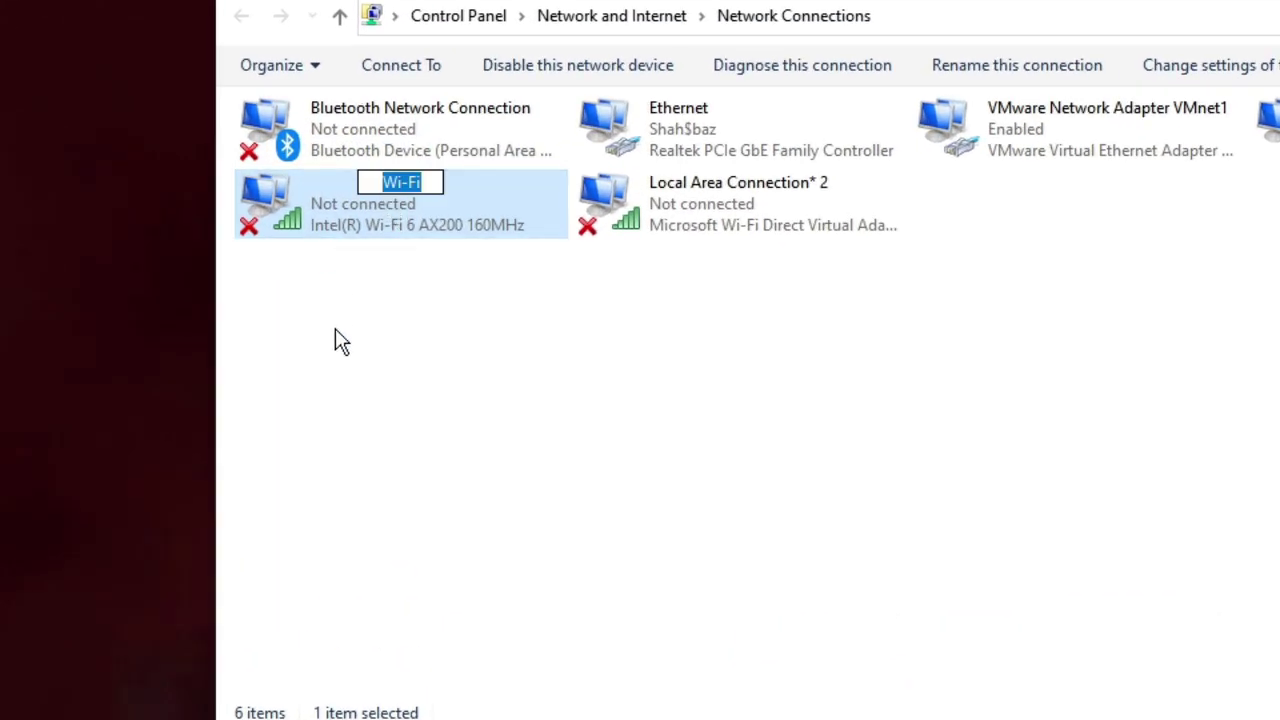
{"action": "left_click", "coordinate": [337, 340]}
{"action": "right_click", "coordinate": [392, 190]}
{"action": "left_click", "coordinate": [486, 470]}
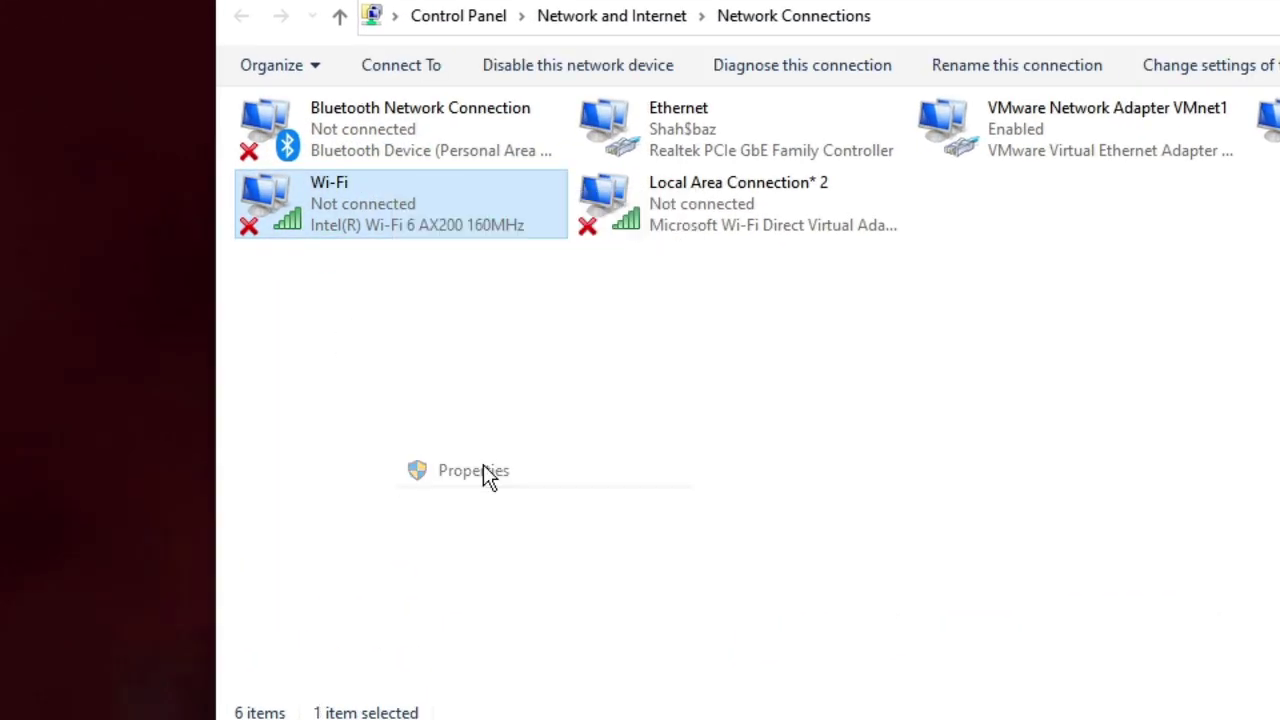
{"action": "left_click", "coordinate": [466, 395]}
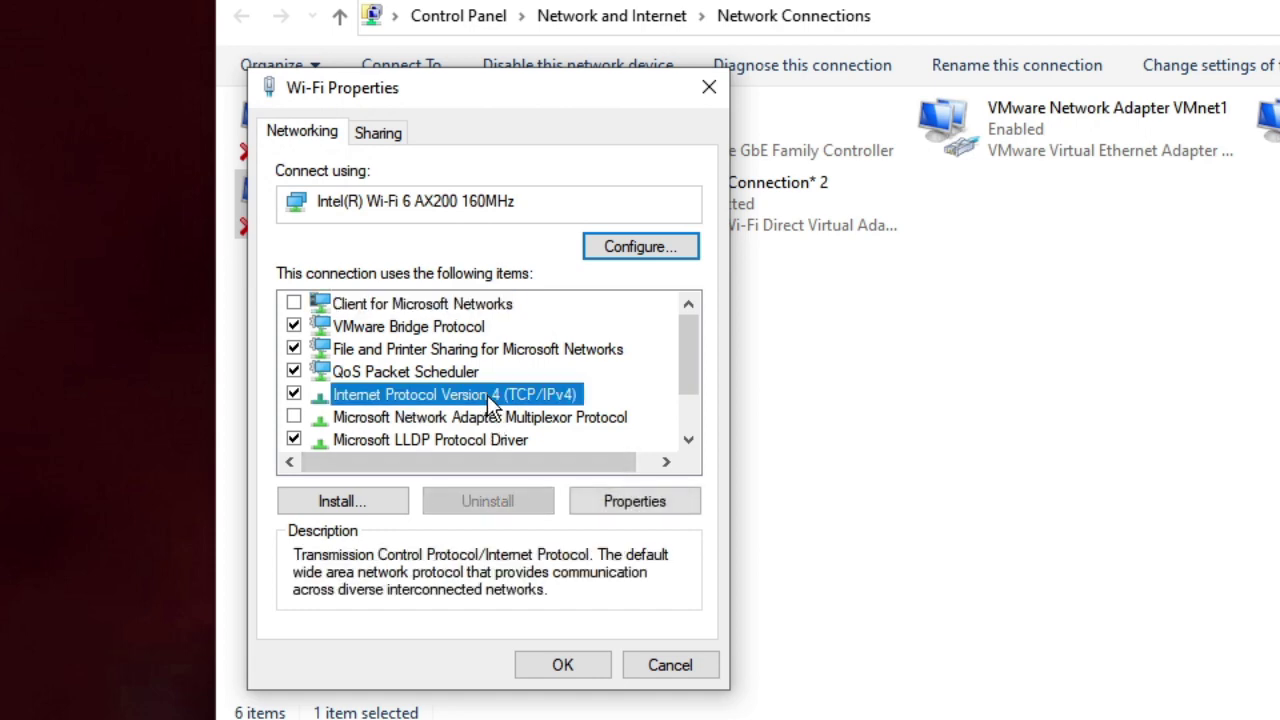
Step: Set the IPv4 DNS servers manually to 8.8.8.8 and 8.8.4.4
{"action": "double_click", "coordinate": [500, 397]}
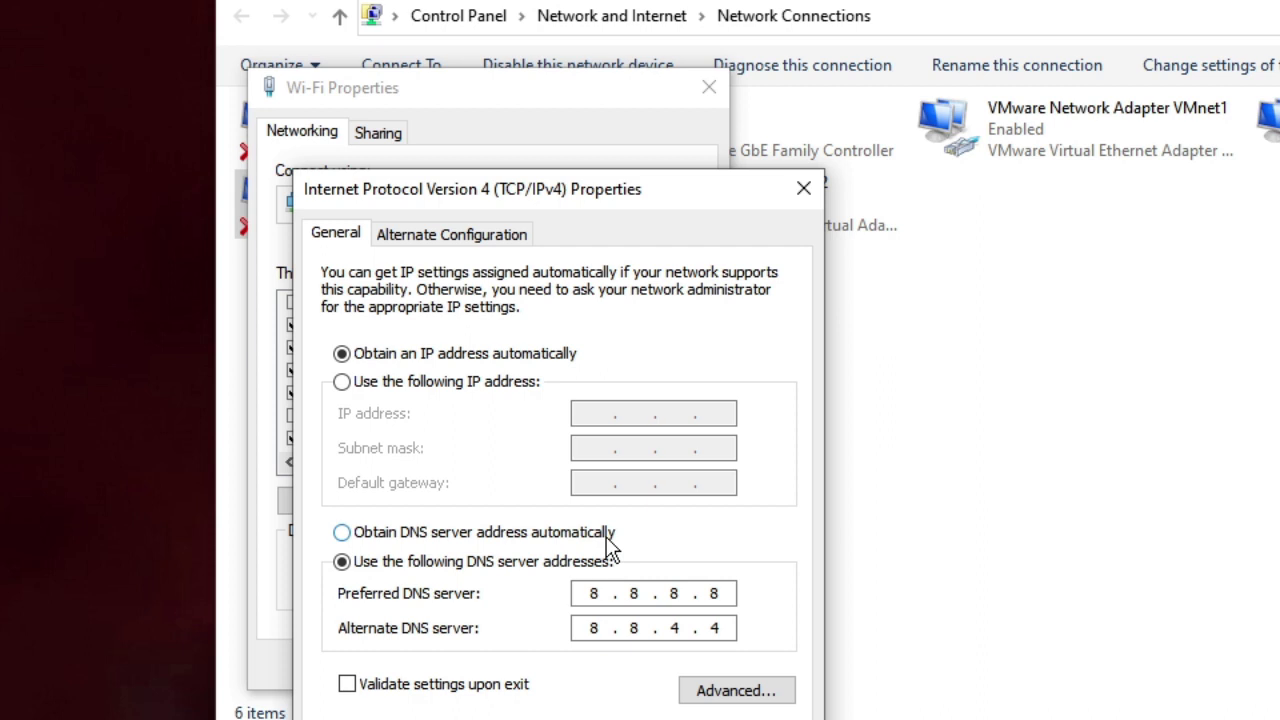
{"action": "left_click", "coordinate": [456, 562]}
{"action": "left_click", "coordinate": [593, 591]}
{"action": "left_click", "coordinate": [665, 597]}
{"action": "left_click", "coordinate": [628, 594]}
{"action": "key", "text": "Left"}
{"action": "key", "text": "Tab"}
{"action": "left_click", "coordinate": [661, 719]}
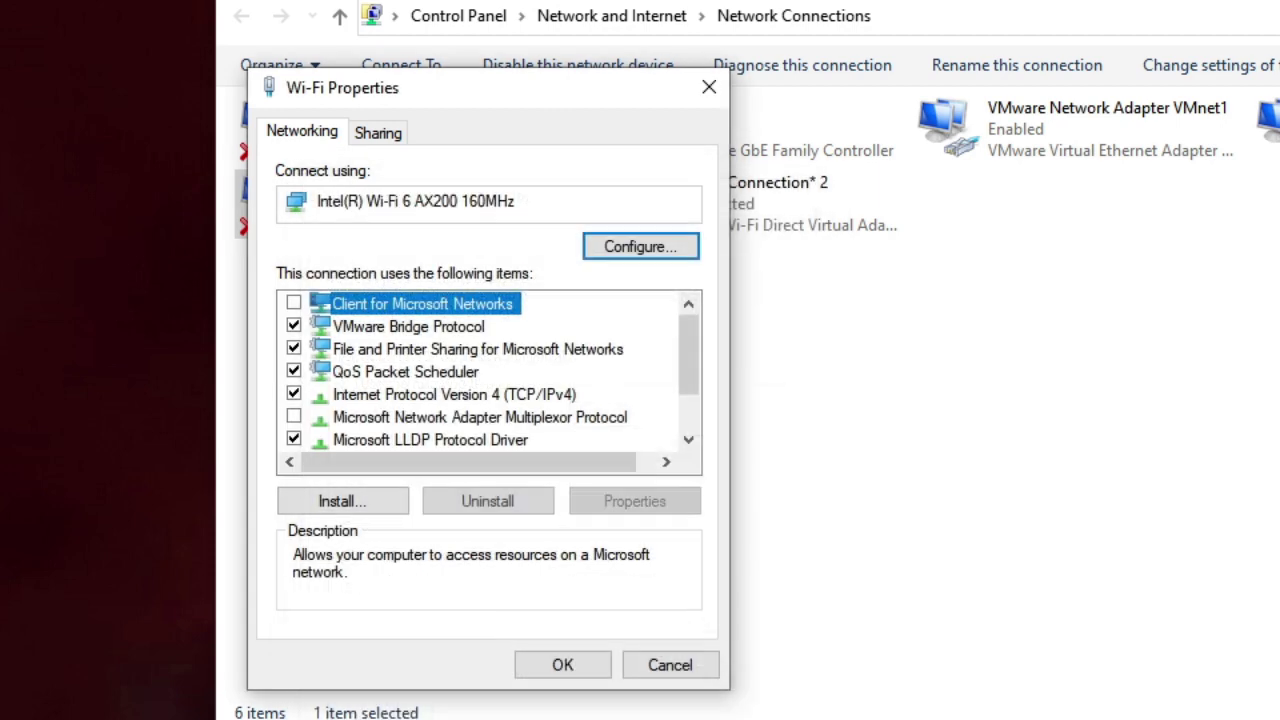
Step: Review the Wi-Fi protocol list and close Wi-Fi Properties, keeping the changes
{"action": "left_click", "coordinate": [435, 403]}
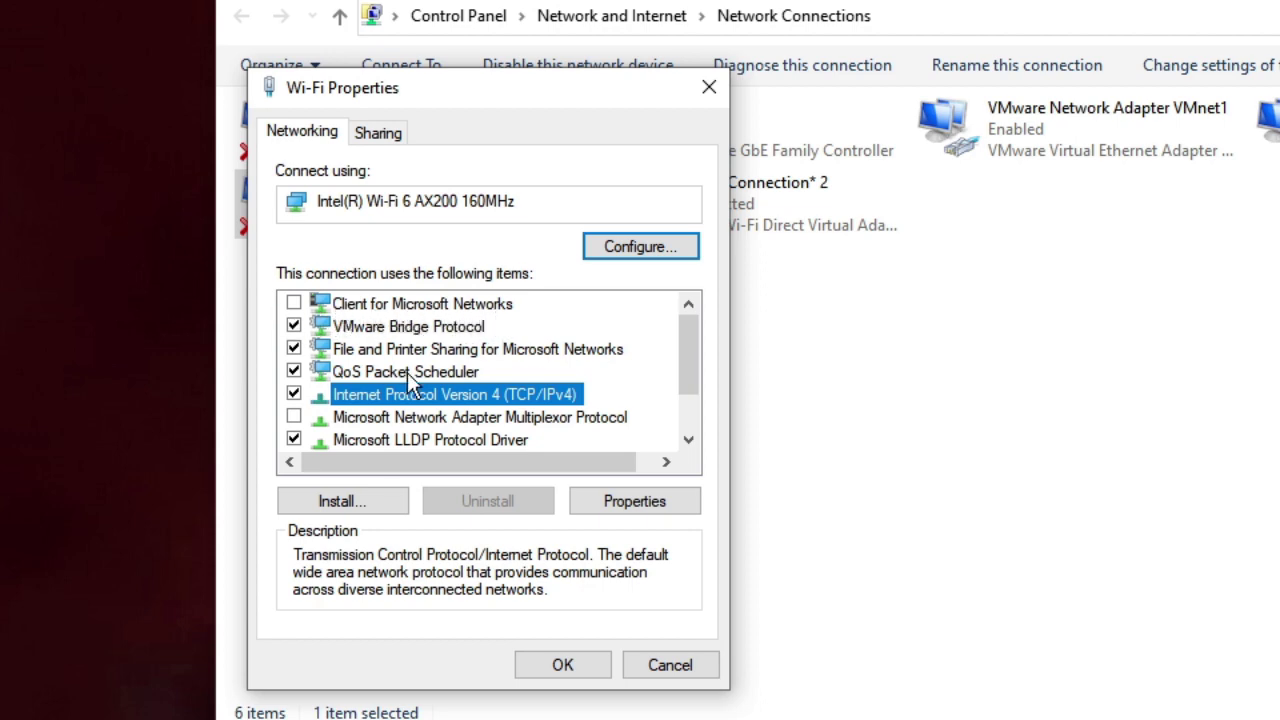
{"action": "left_click", "coordinate": [405, 425]}
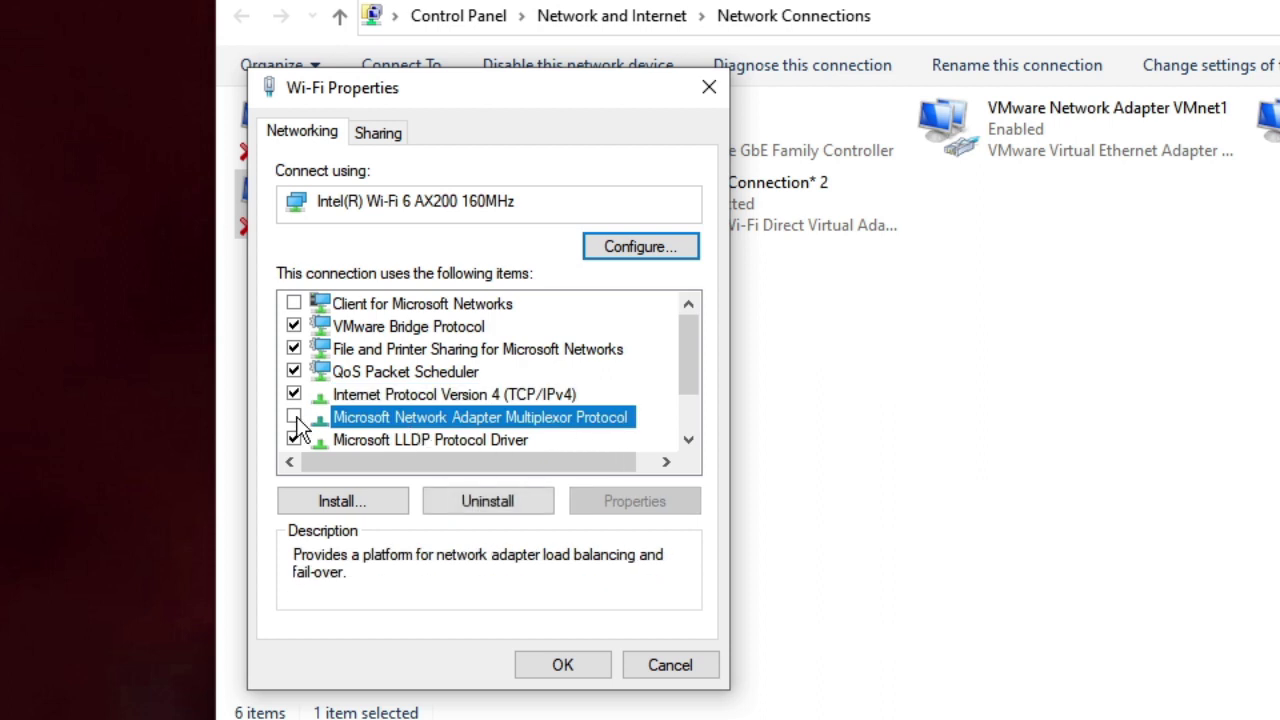
{"action": "scroll", "coordinate": [430, 395], "scroll_direction": "down", "scroll_amount": 1}
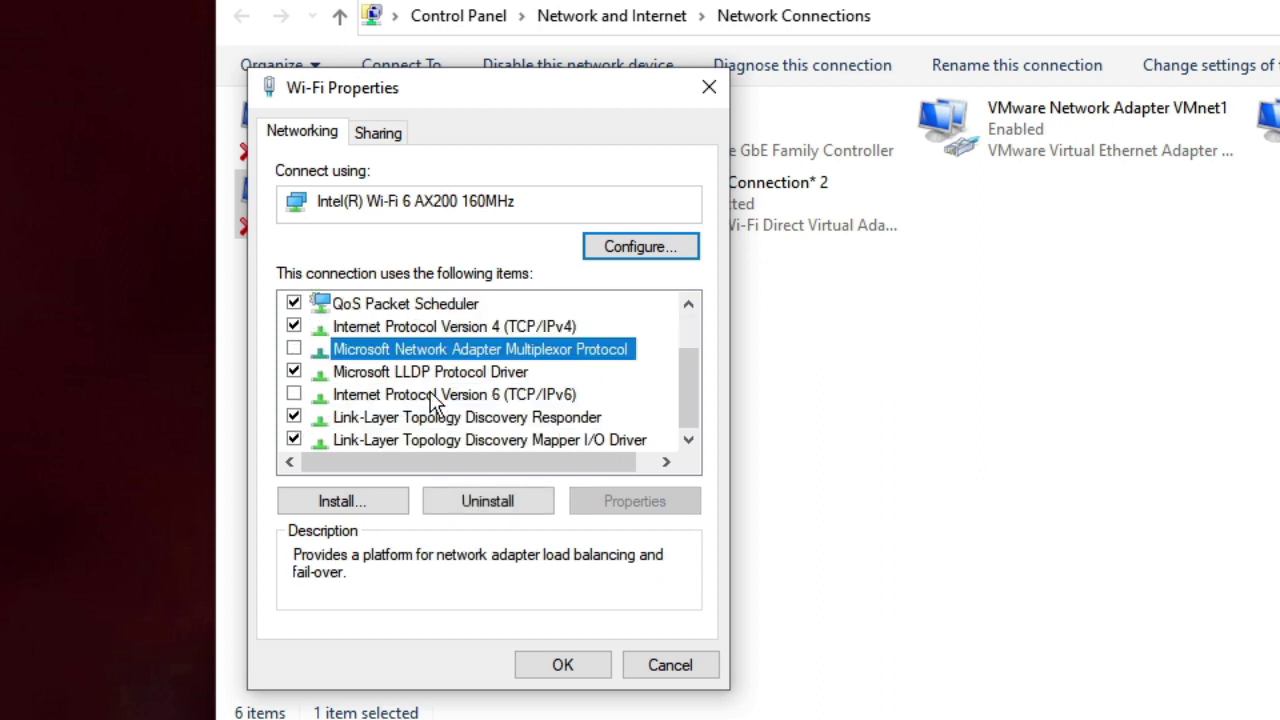
{"action": "left_click", "coordinate": [400, 398]}
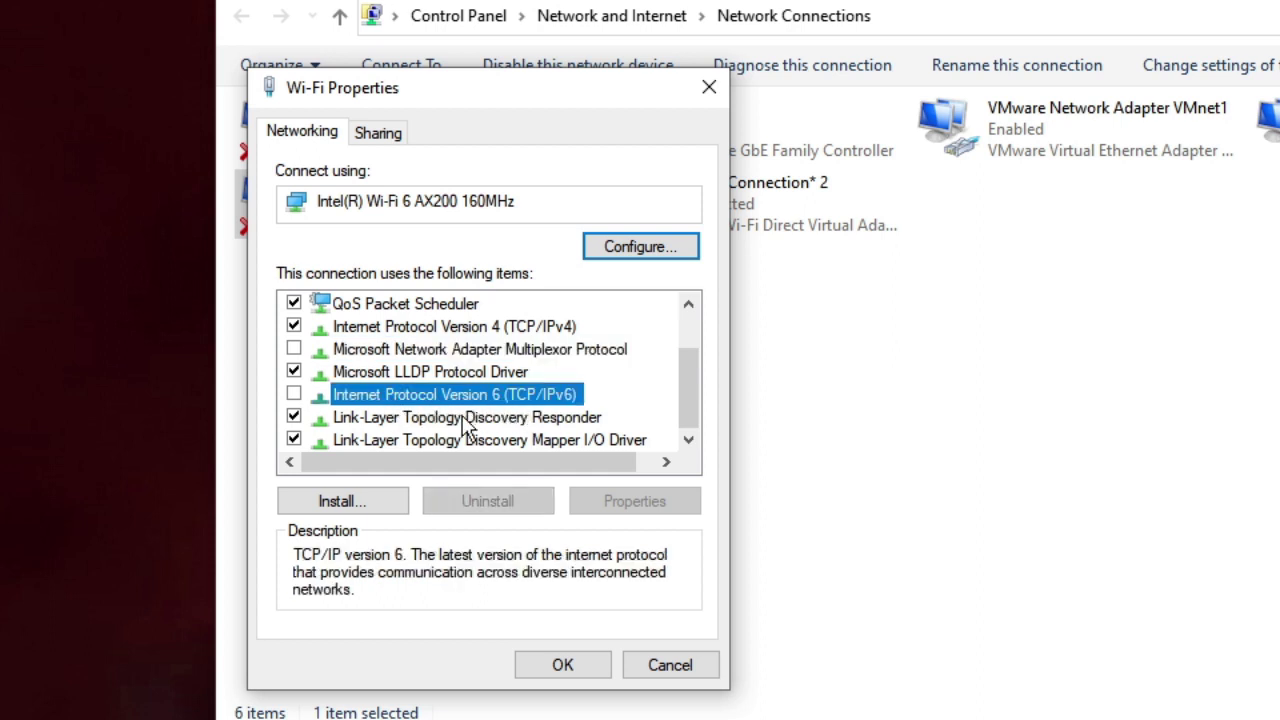
{"action": "left_click", "coordinate": [572, 665]}
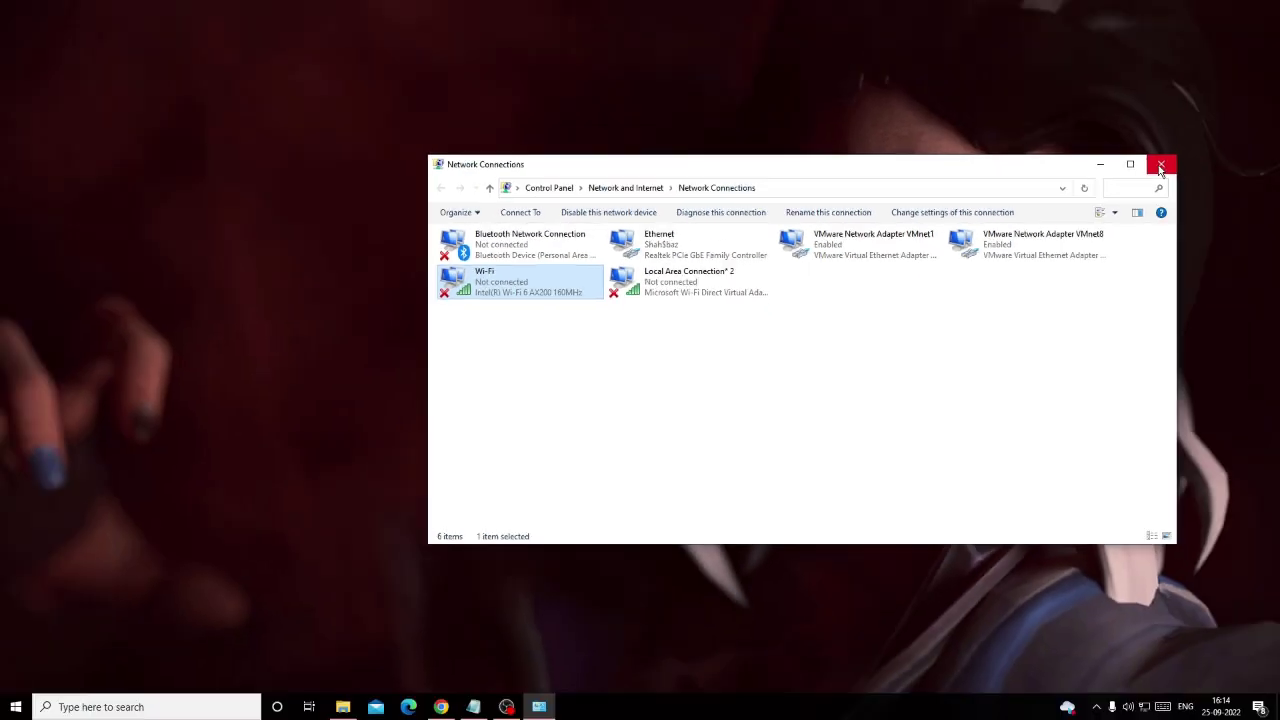
Step: Close Network Connections and bring up the Windows search panel
{"action": "left_click", "coordinate": [1159, 163]}
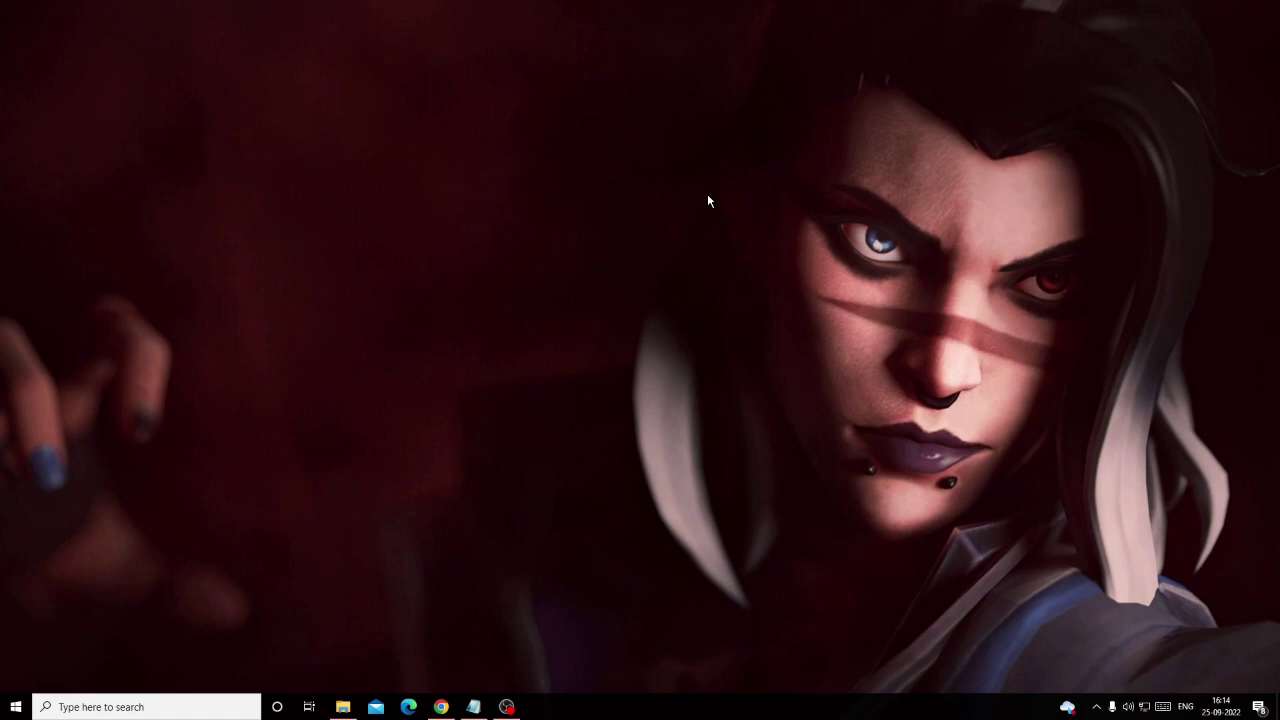
{"action": "left_click", "coordinate": [127, 706]}
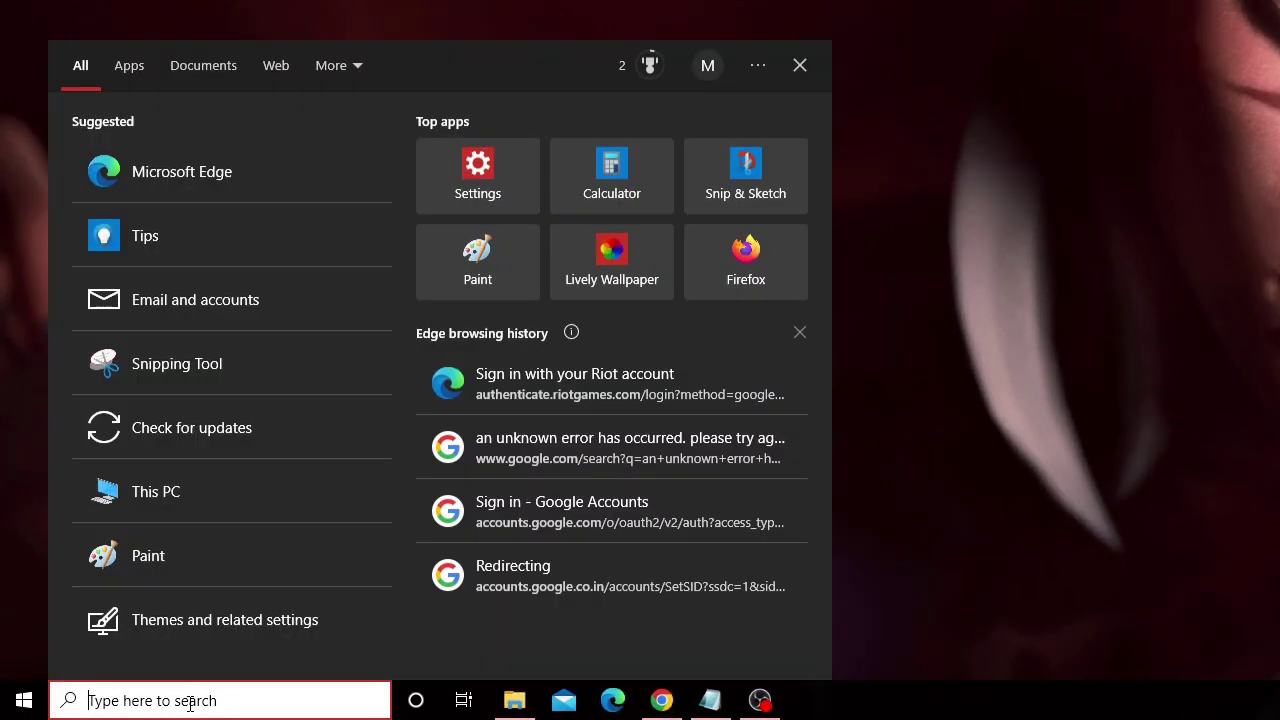
Step: Open inetcpl.cpl and show the LAN settings from the Connections tab
{"action": "type", "text": "inet"}
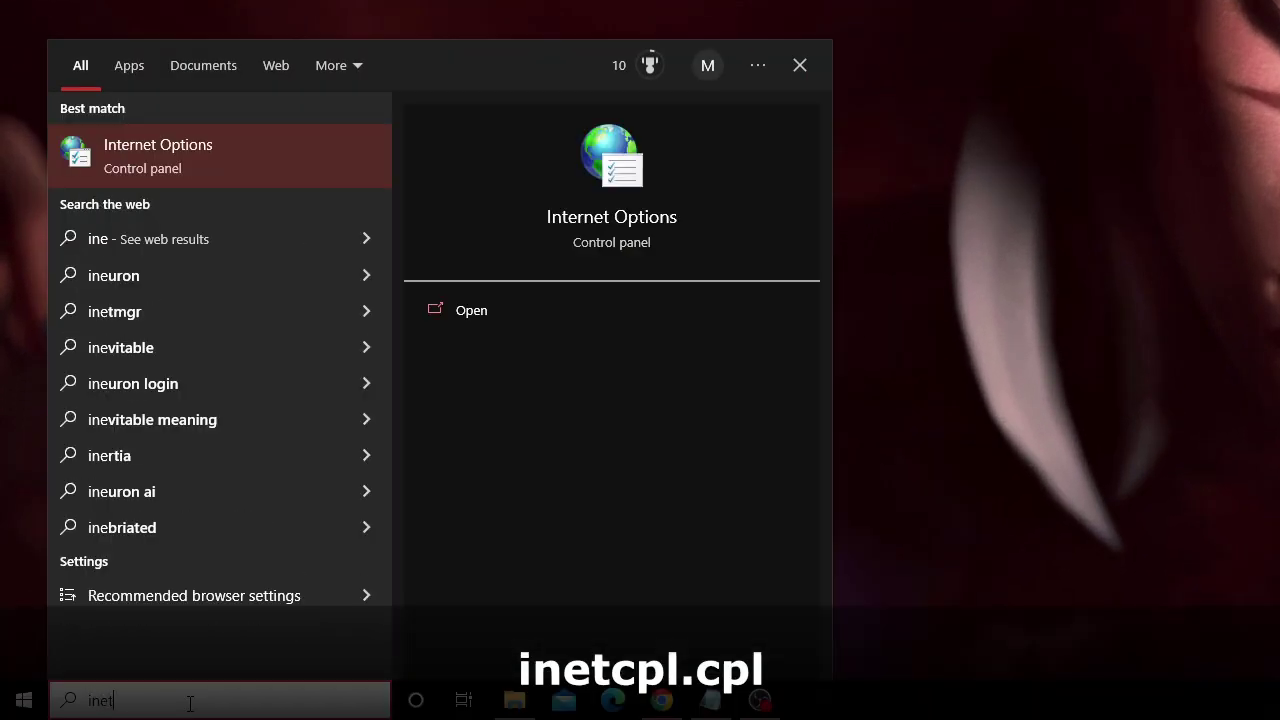
{"action": "type", "text": "cpl.cpl"}
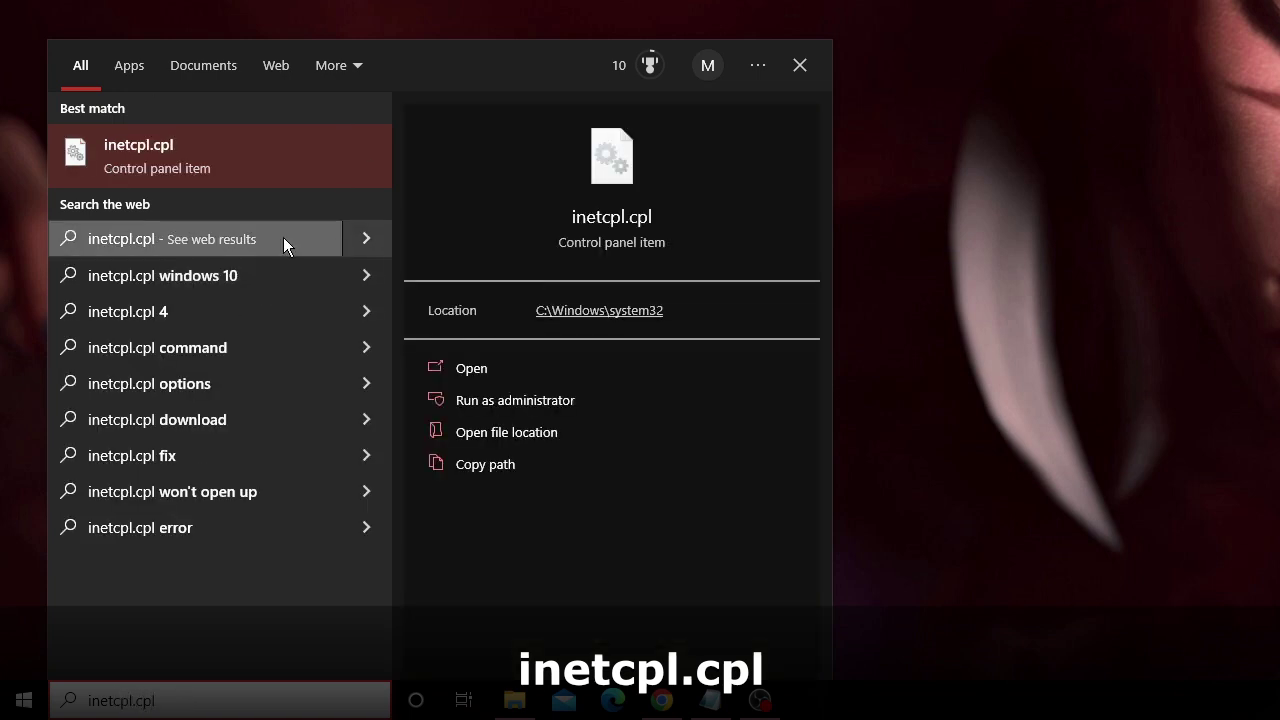
{"action": "left_click", "coordinate": [199, 168]}
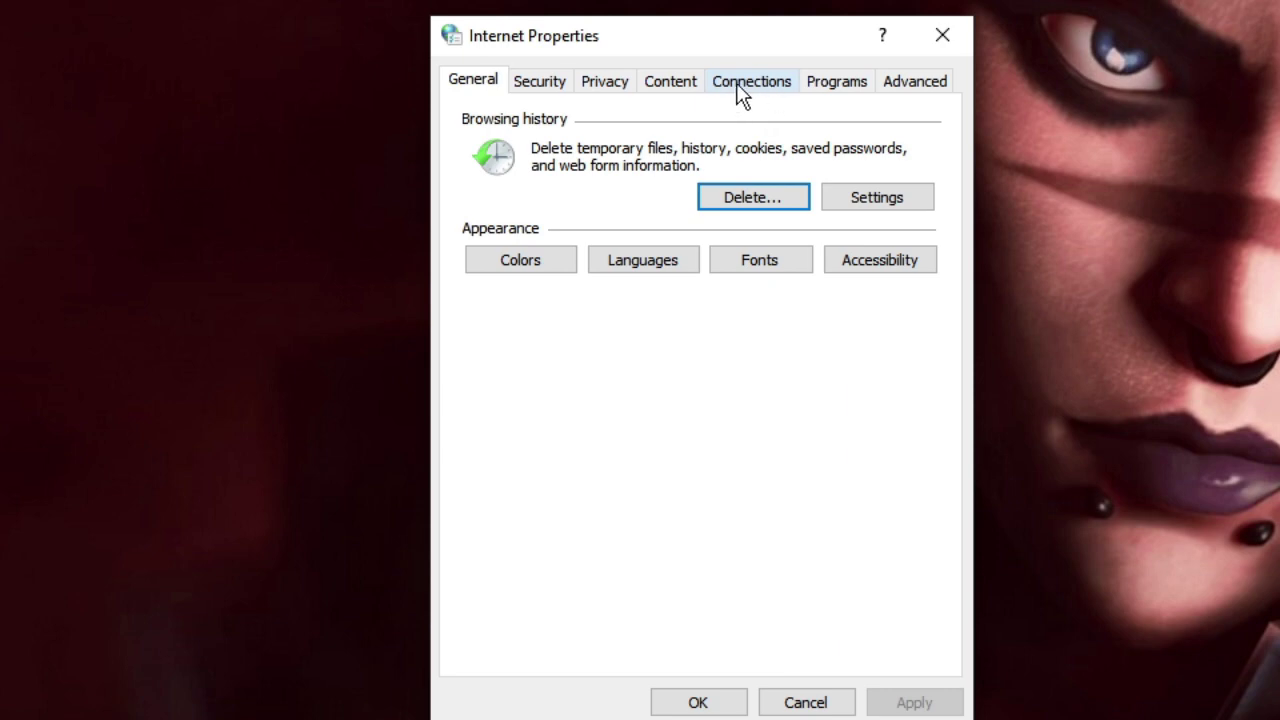
{"action": "left_click", "coordinate": [746, 88]}
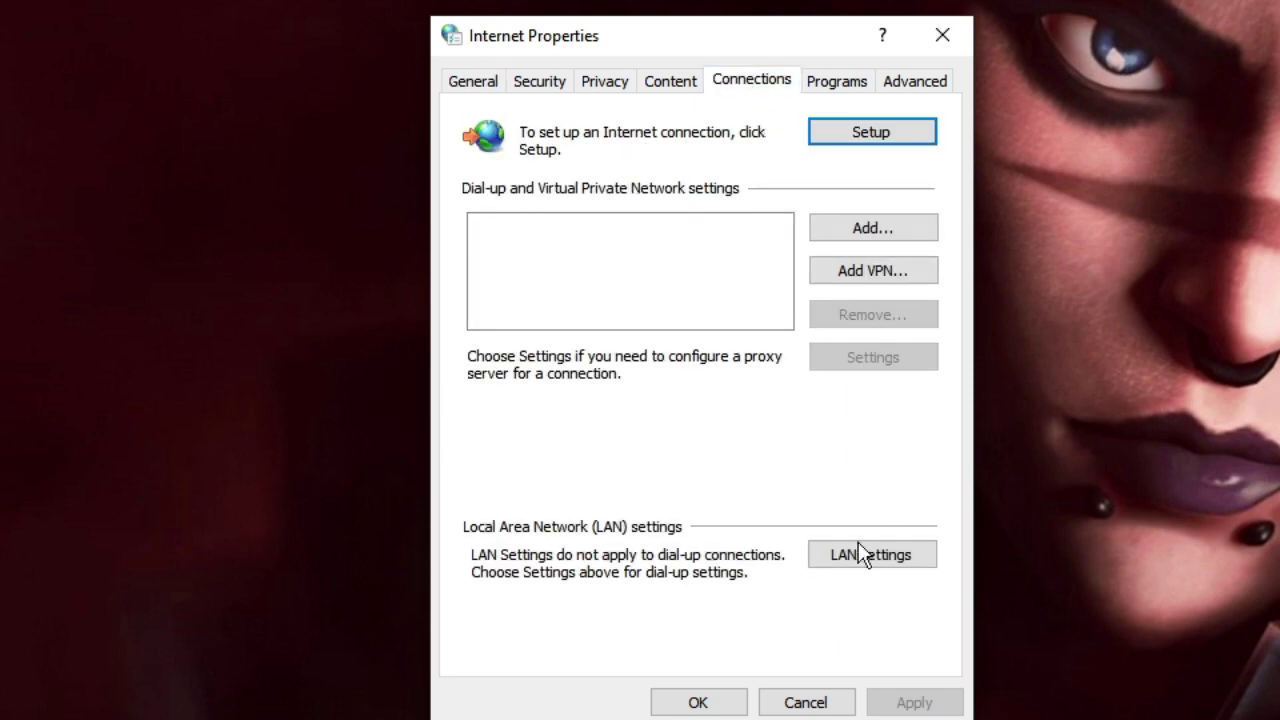
{"action": "left_click", "coordinate": [877, 563]}
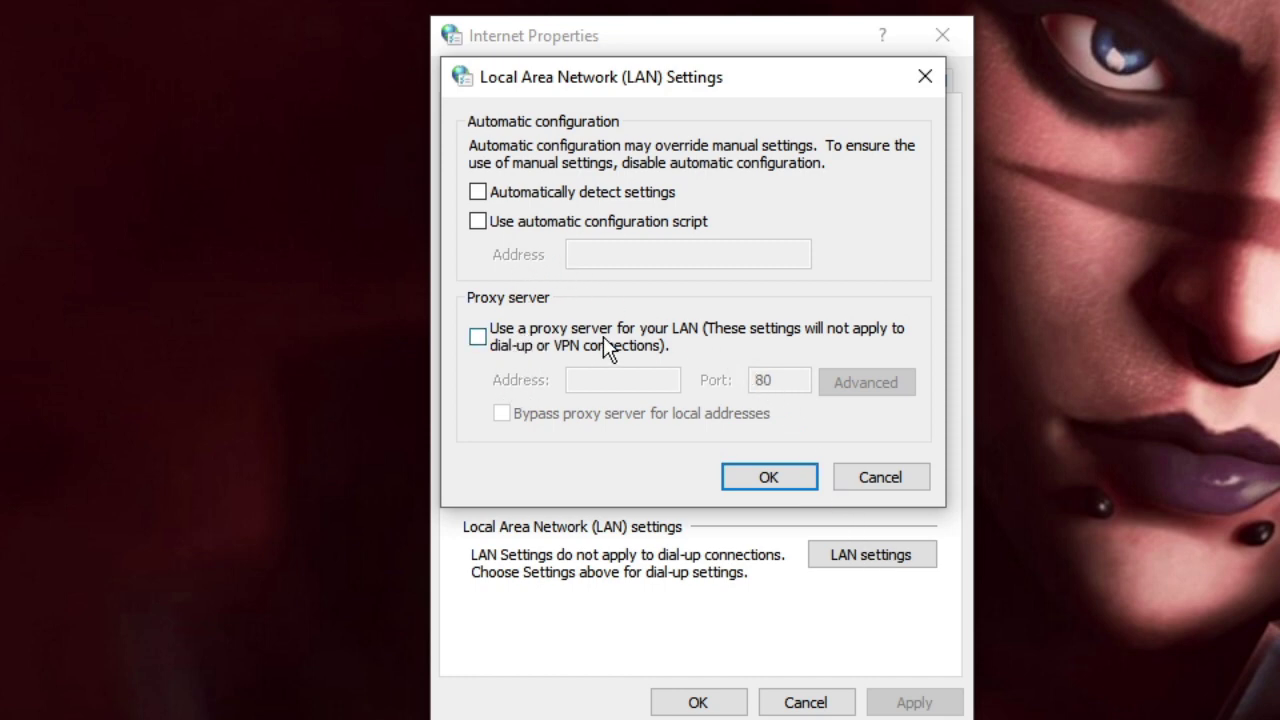
Step: Turn the LAN proxy server off, tick automatic settings detection, and confirm both dialogs
{"action": "left_click", "coordinate": [478, 340]}
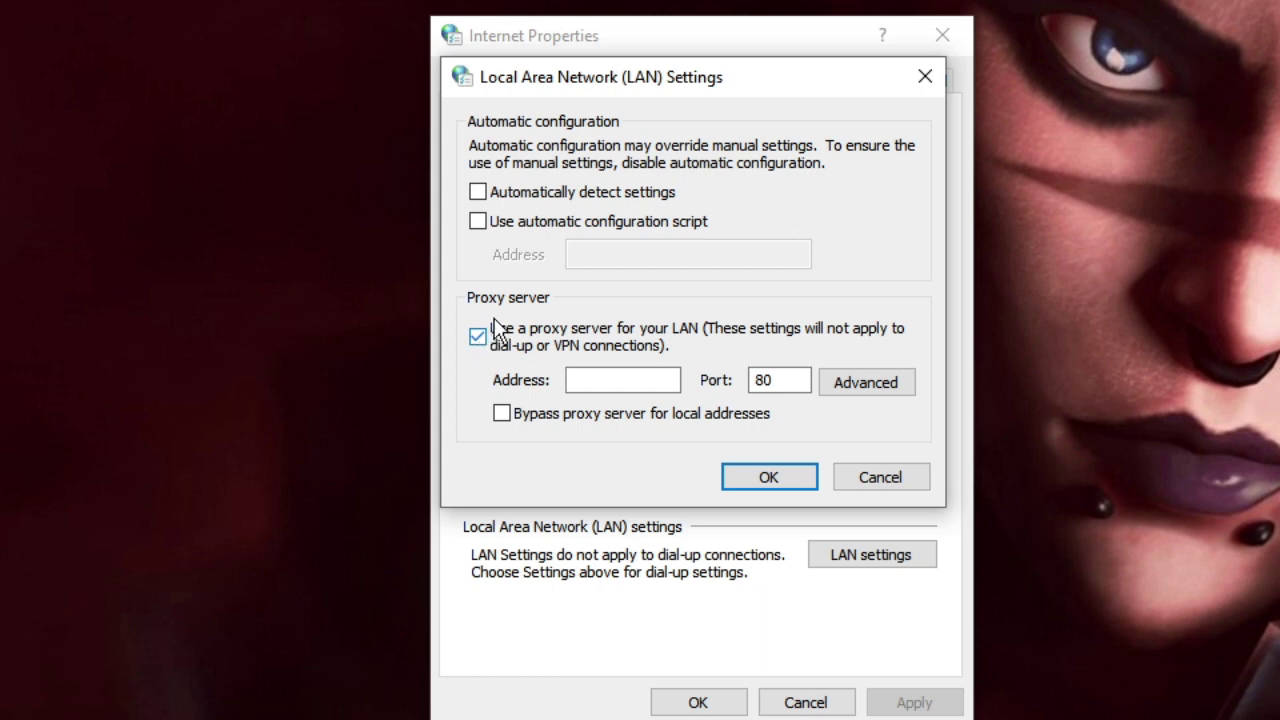
{"action": "left_click", "coordinate": [478, 337]}
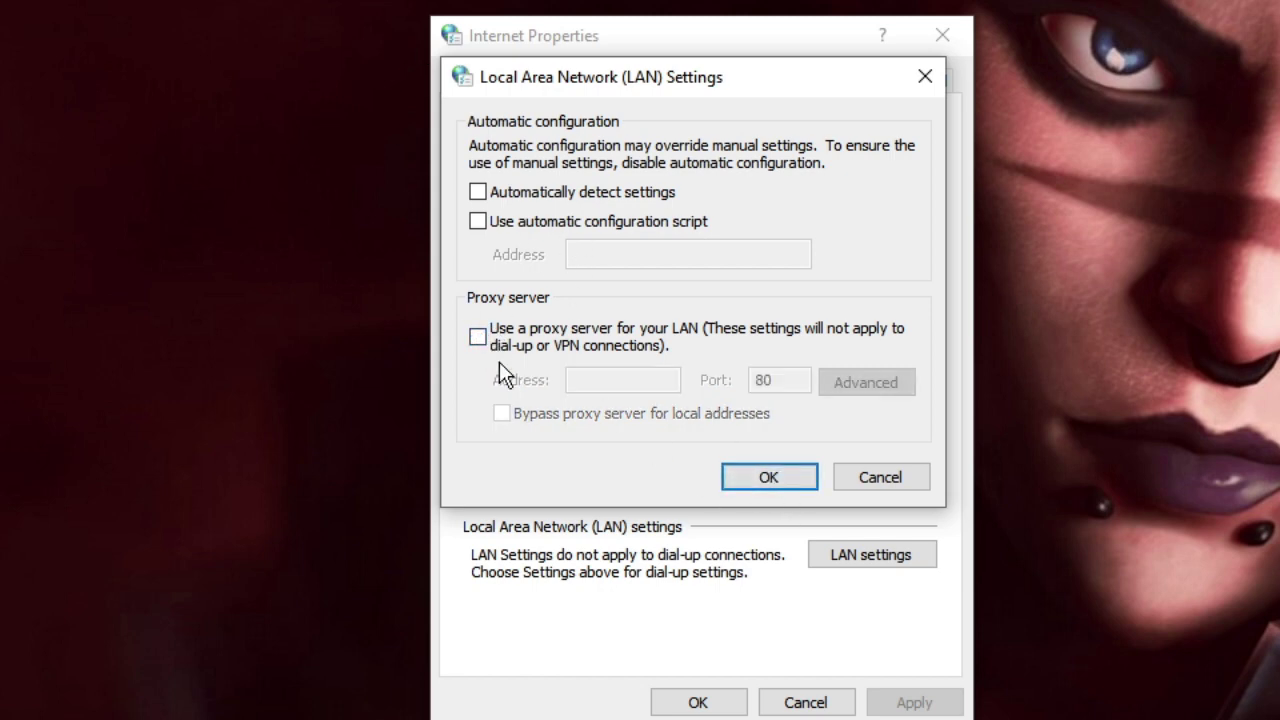
{"action": "left_click", "coordinate": [479, 189]}
{"action": "left_click", "coordinate": [775, 480]}
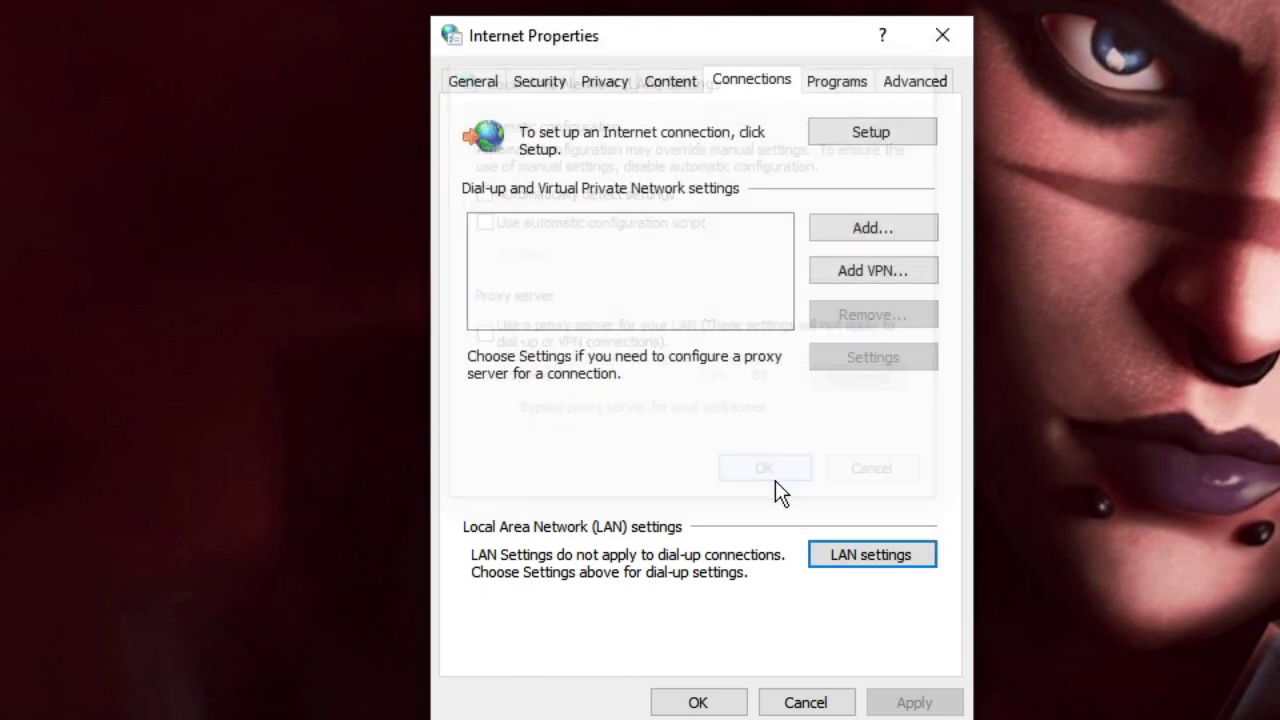
{"action": "left_click", "coordinate": [717, 704]}
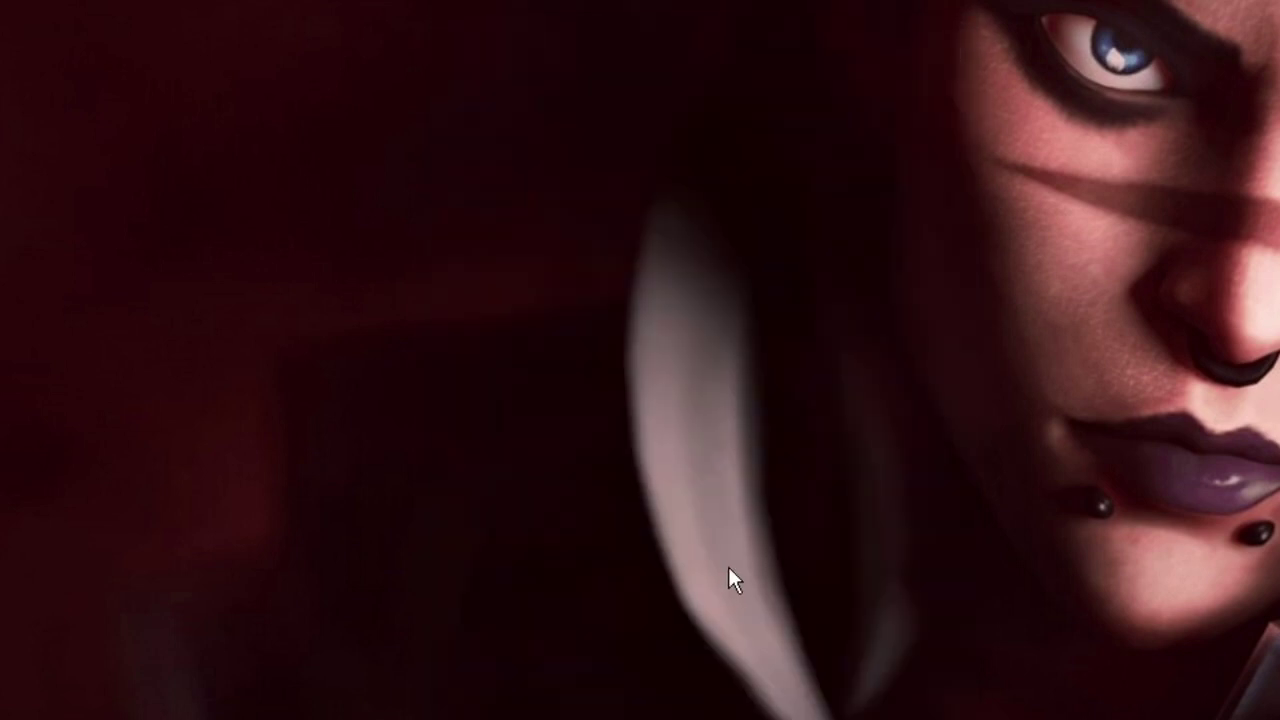